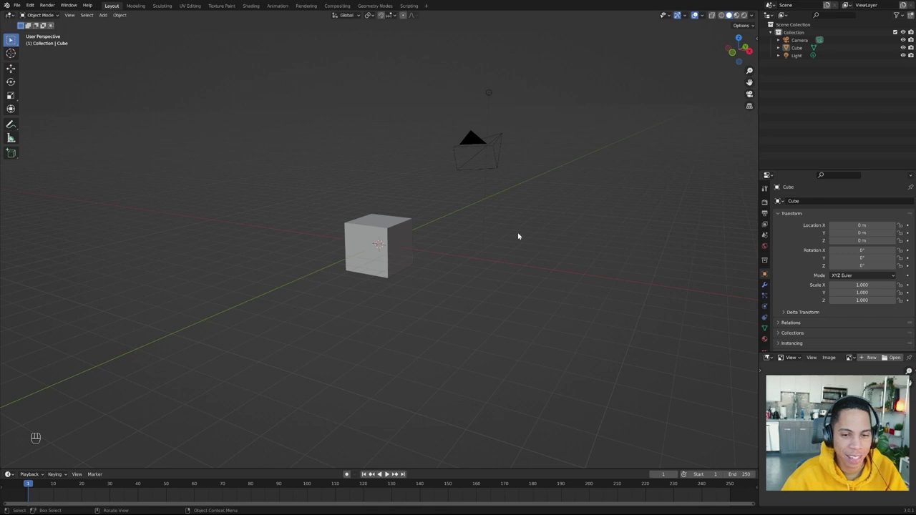
- Delete the default camera, light and cube from the scene
{"action": "left_click", "coordinate": [501, 143]}
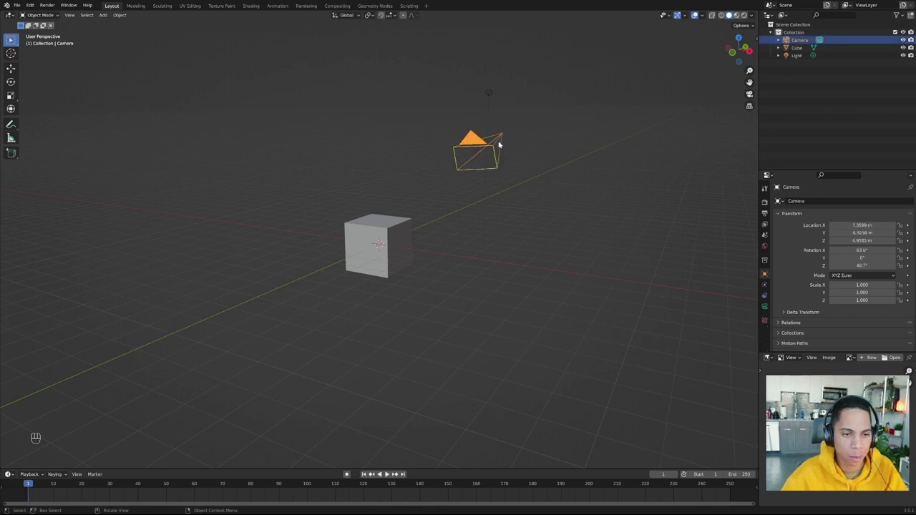
{"action": "left_click", "coordinate": [488, 94], "text": "shift"}
{"action": "key", "text": "shift+x"}
{"action": "left_click", "coordinate": [487, 89]}
{"action": "left_click", "coordinate": [379, 240]}
{"action": "key", "text": "x"}
{"action": "left_click", "coordinate": [390, 219]}
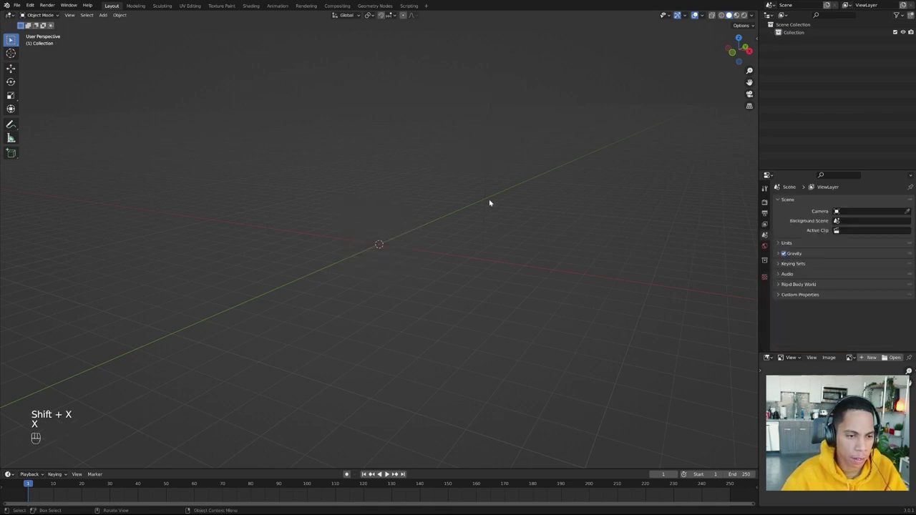
{"action": "middle_click_drag", "start_coordinate": [499, 201], "coordinate": [388, 179]}
{"action": "key", "text": "shift+a"}
{"action": "mouse_move", "coordinate": [393, 180]}
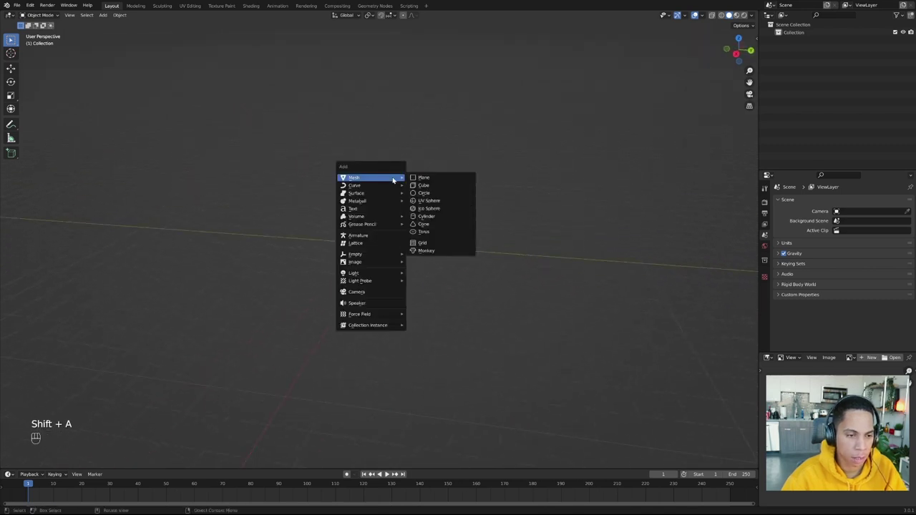
{"action": "left_click", "coordinate": [442, 201]}
{"action": "middle_click_drag", "start_coordinate": [453, 203], "coordinate": [382, 184]}
{"action": "key", "text": "x"}
{"action": "left_click", "coordinate": [381, 184]}
- Add an Ico Sphere at the origin and scale it by a factor of 4
{"action": "key", "text": "shift+a"}
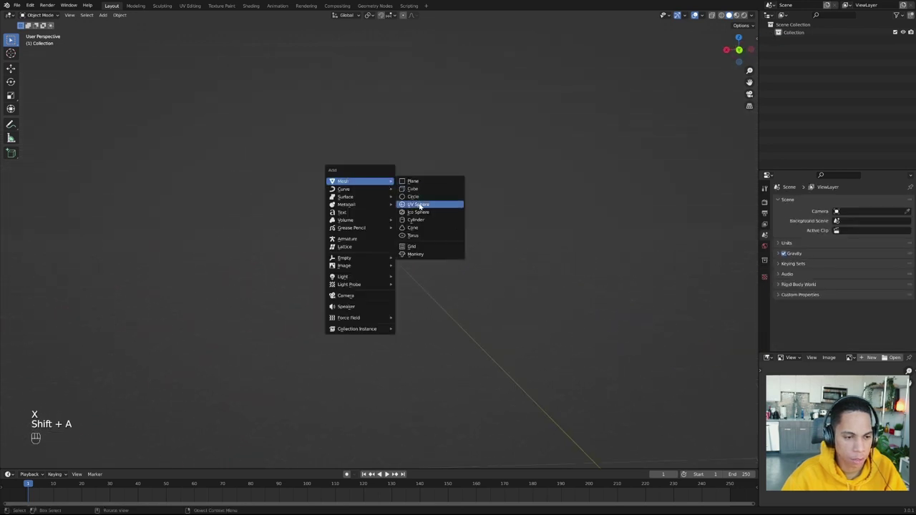
{"action": "left_click", "coordinate": [422, 204]}
{"action": "mouse_move", "coordinate": [425, 205]}
{"action": "middle_mouse_down"}
{"action": "mouse_move", "coordinate": [409, 210]}
{"action": "mouse_move", "coordinate": [425, 206]}
{"action": "middle_mouse_up"}
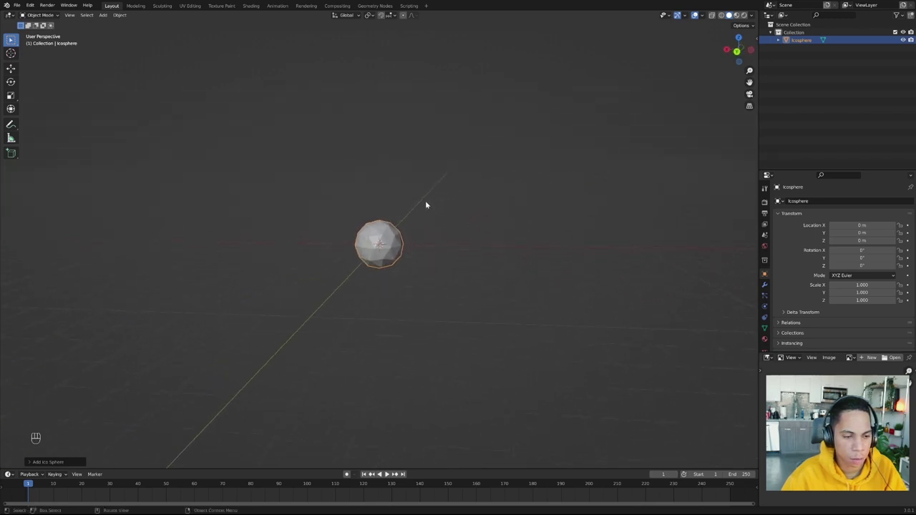
{"action": "key", "text": "s"}
{"action": "type", "text": "s4"}
{"action": "key", "text": "Return"}
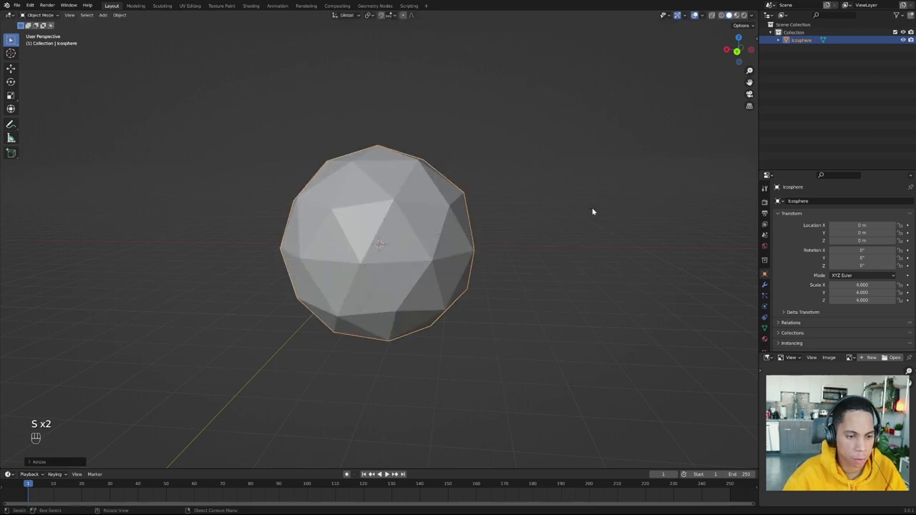
- Move the icosphere up 4 m along the global Z axis
{"action": "middle_click_drag", "start_coordinate": [593, 212], "coordinate": [528, 205]}
{"action": "key", "text": "g"}
{"action": "key", "text": "z"}
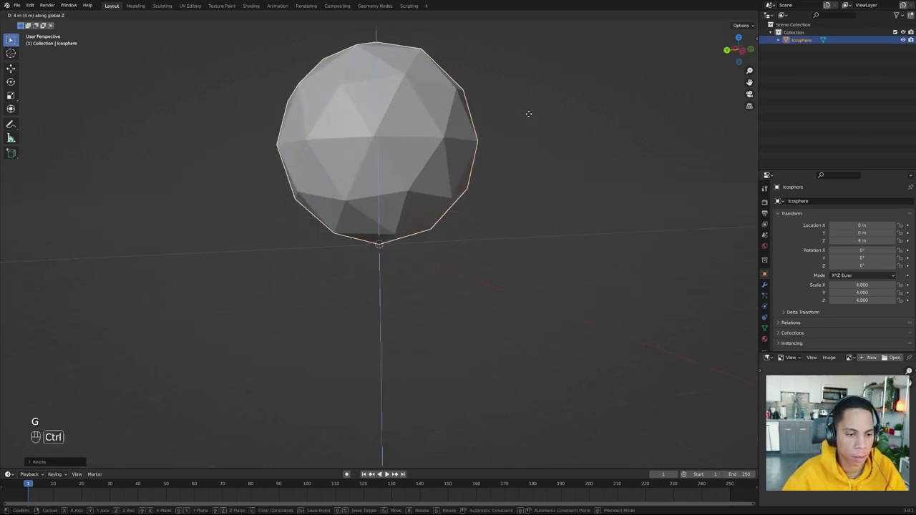
{"action": "left_click", "coordinate": [528, 113]}
{"action": "scroll", "coordinate": [544, 122], "scroll_direction": "down", "scroll_amount": 2}
- Duplicate the icosphere in place and scale the copy down to 2.8 so it sits inside the original
{"action": "middle_click_drag", "start_coordinate": [583, 136], "coordinate": [542, 155]}
{"action": "key", "text": "shift+d"}
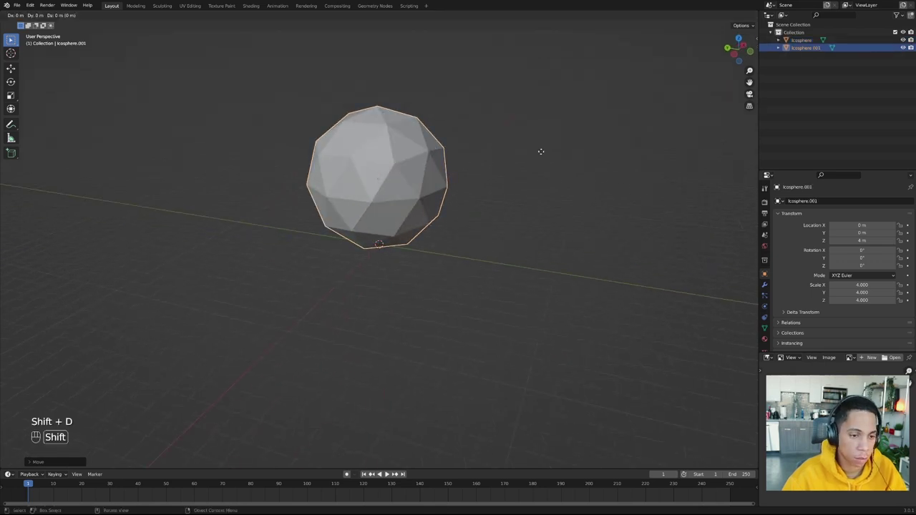
{"action": "key", "text": "s"}
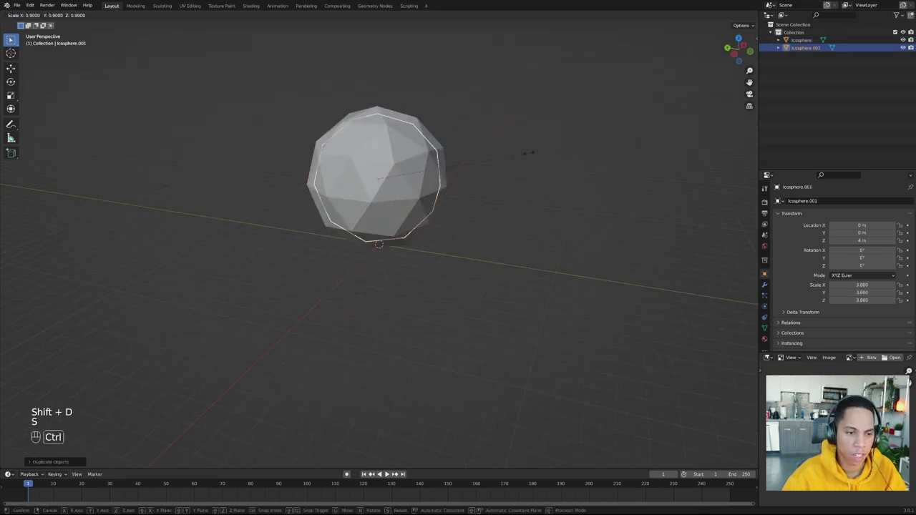
{"action": "left_click", "coordinate": [491, 158], "text": "ctrl"}
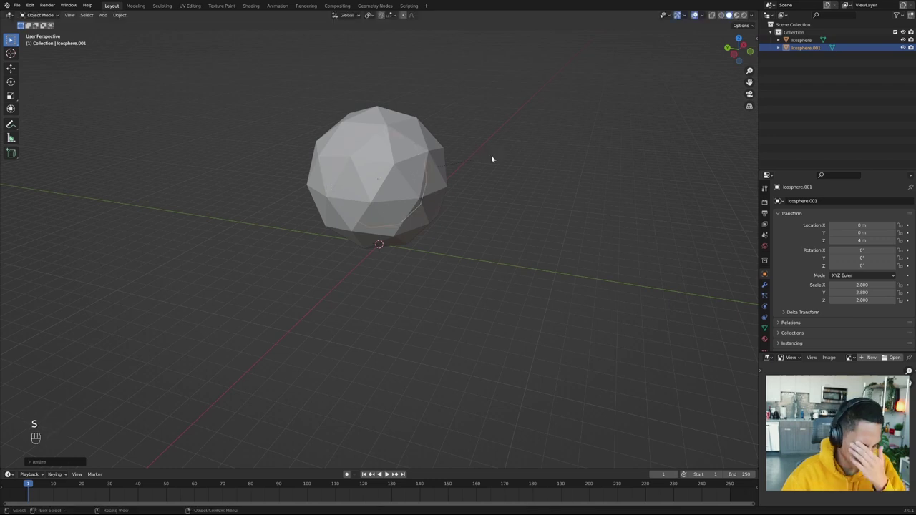
- Subdivide the whole mesh of the larger outer icosphere once in Edit Mode
{"action": "left_click", "coordinate": [442, 147]}
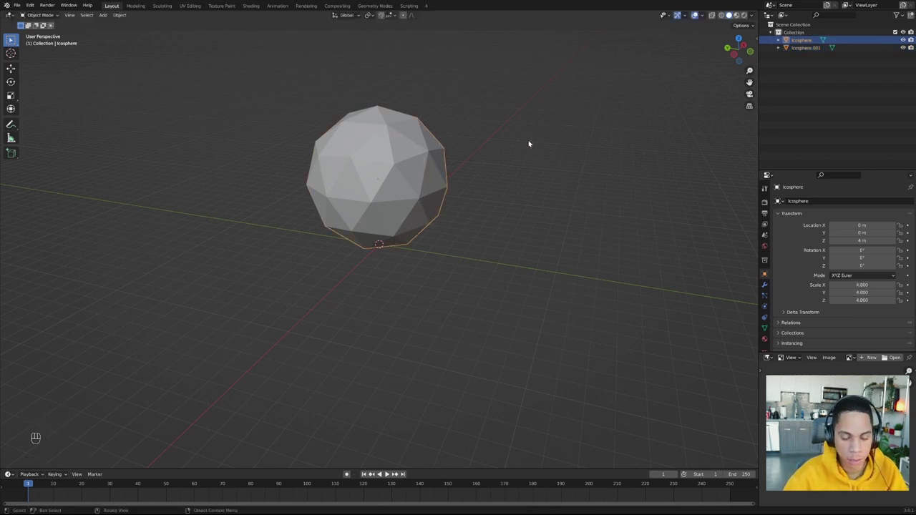
{"action": "middle_click_drag", "start_coordinate": [530, 142], "coordinate": [456, 135]}
{"action": "key", "text": "Tab"}
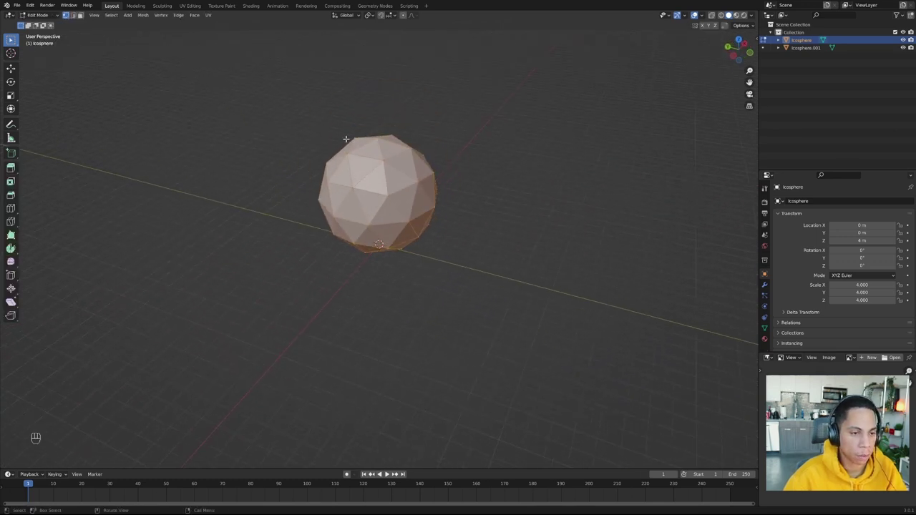
{"action": "key", "text": "Tab"}
{"action": "key", "text": "Tab"}
{"action": "right_click", "coordinate": [367, 155]}
{"action": "left_click", "coordinate": [367, 153]}
{"action": "middle_click_drag", "start_coordinate": [543, 154], "coordinate": [495, 145]}
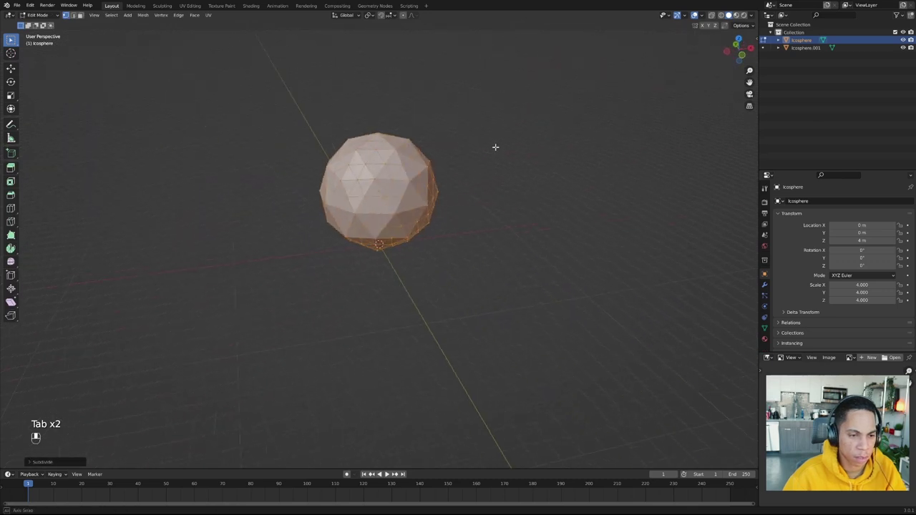
- Cut holes in the outer icosphere by deleting a random selection of its mesh with Select Random
{"action": "key", "text": "Tab"}
{"action": "key", "text": "Tab"}
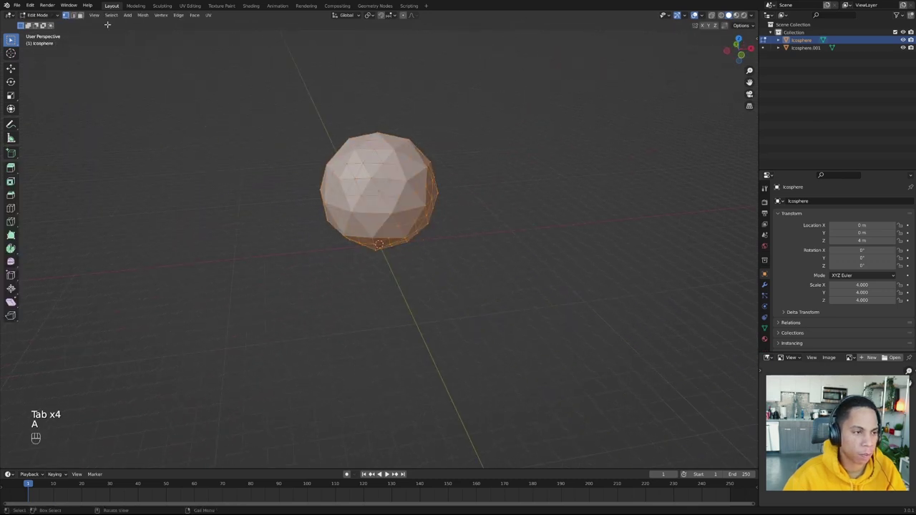
{"action": "key", "text": "a"}
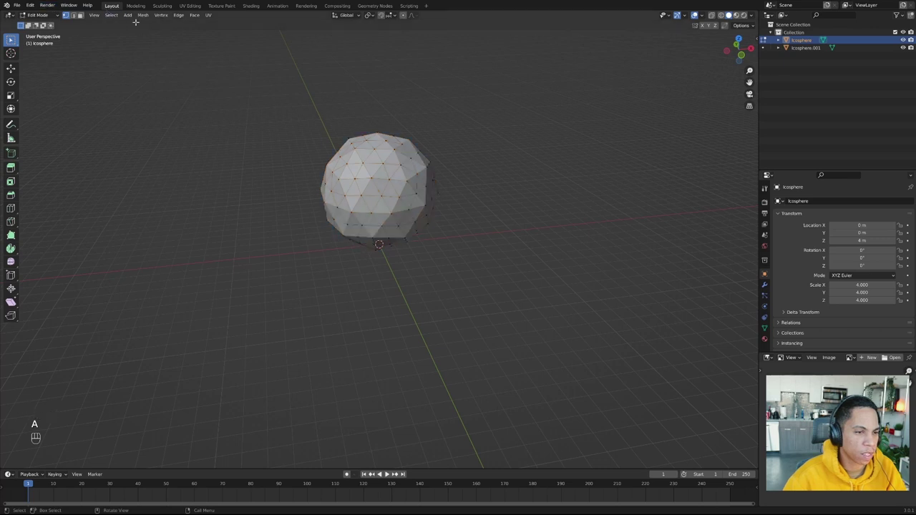
{"action": "left_click", "coordinate": [114, 16]}
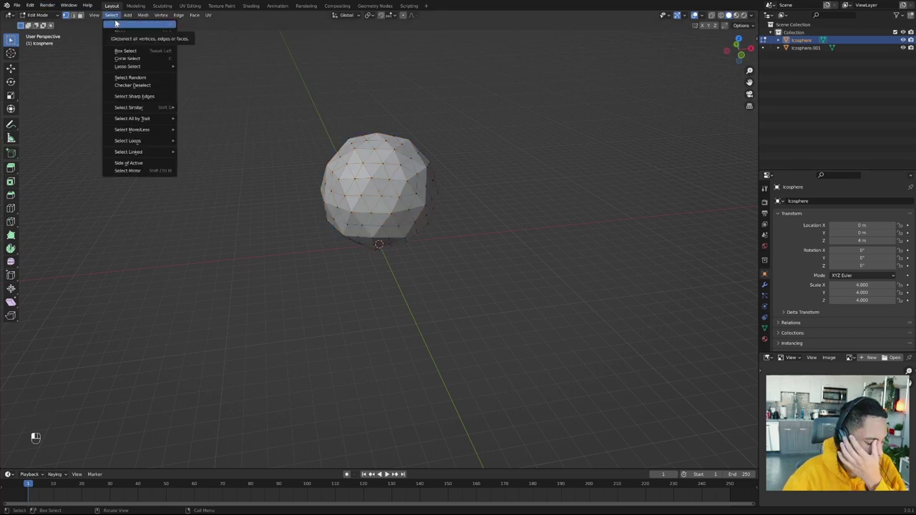
{"action": "left_click", "coordinate": [137, 77]}
{"action": "middle_click_drag", "start_coordinate": [486, 113], "coordinate": [453, 102]}
{"action": "key", "text": "x"}
{"action": "left_click", "coordinate": [386, 118]}
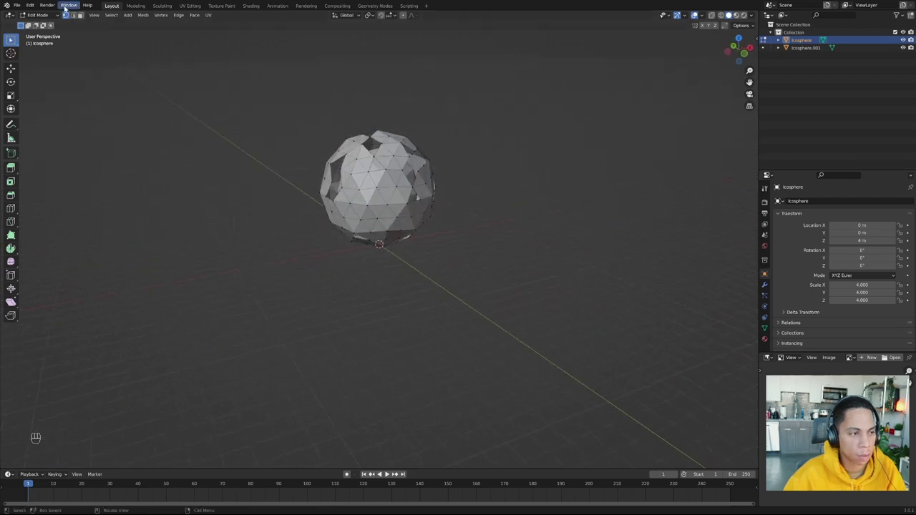
- Delete a second random selection of the outer icosphere's mesh to open more holes
{"action": "left_click", "coordinate": [112, 15]}
{"action": "left_click", "coordinate": [147, 83]}
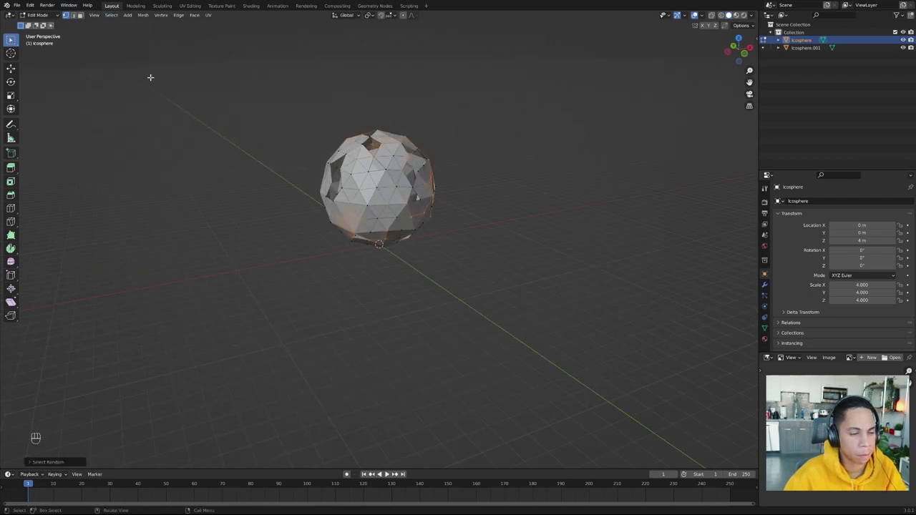
{"action": "key", "text": "x"}
{"action": "left_click", "coordinate": [364, 95]}
{"action": "middle_click_drag", "start_coordinate": [432, 94], "coordinate": [405, 90]}
{"action": "key", "text": "Tab"}
{"action": "key", "text": "Tab"}
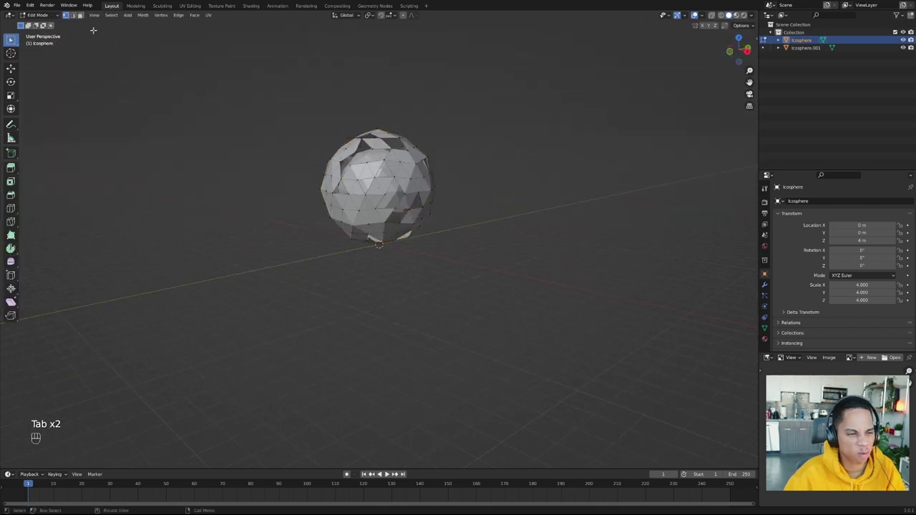
- Delete a third random selection from the outer icosphere's mesh and return to Object Mode
{"action": "left_click", "coordinate": [113, 15]}
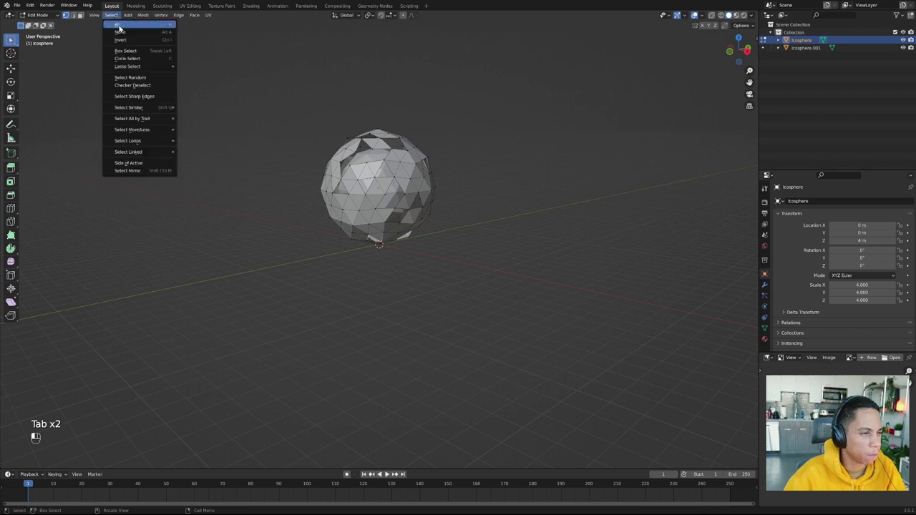
{"action": "left_click", "coordinate": [151, 76]}
{"action": "key", "text": "x"}
{"action": "left_click", "coordinate": [344, 108]}
{"action": "middle_click_drag", "start_coordinate": [339, 108], "coordinate": [425, 104]}
{"action": "key", "text": "Tab"}
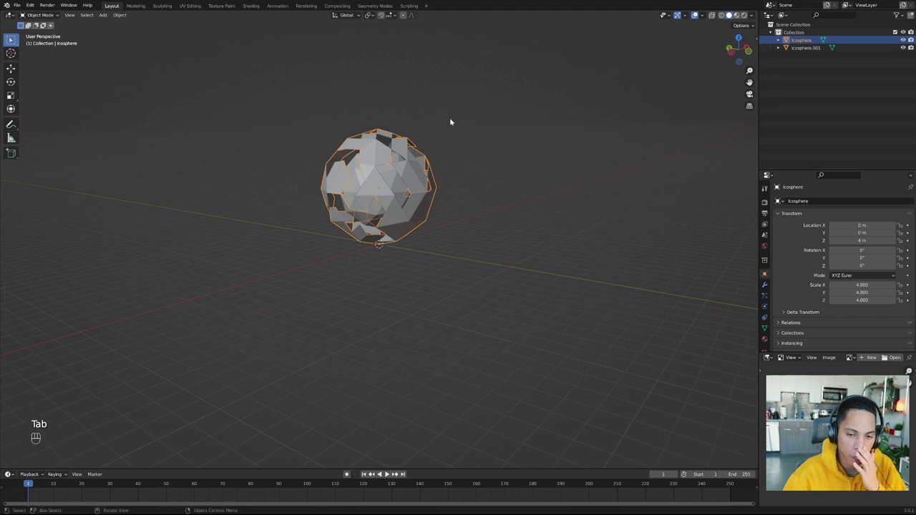
- Add a Solidify modifier to the outer icosphere and give it a small negative thickness
{"action": "scroll", "coordinate": [608, 249], "scroll_direction": "up", "scroll_amount": 3}
{"action": "mouse_move", "coordinate": [597, 245]}
{"action": "middle_mouse_down"}
{"action": "mouse_move", "coordinate": [566, 239]}
{"action": "mouse_move", "coordinate": [610, 253]}
{"action": "middle_mouse_up"}
{"action": "left_click", "coordinate": [765, 285]}
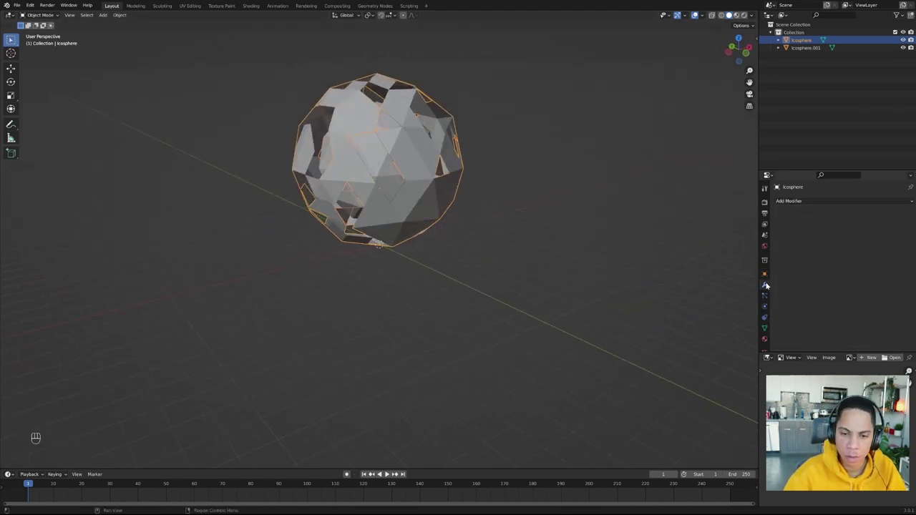
{"action": "left_click", "coordinate": [790, 202]}
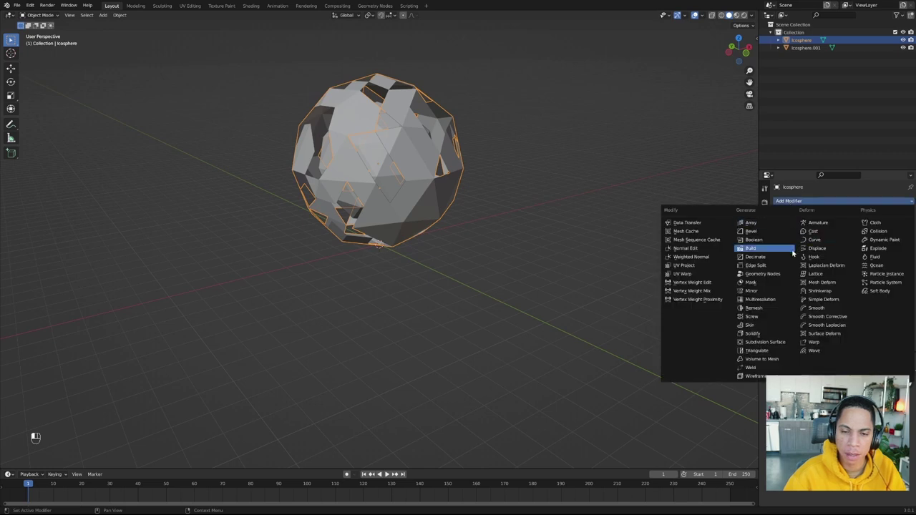
{"action": "left_click", "coordinate": [777, 335]}
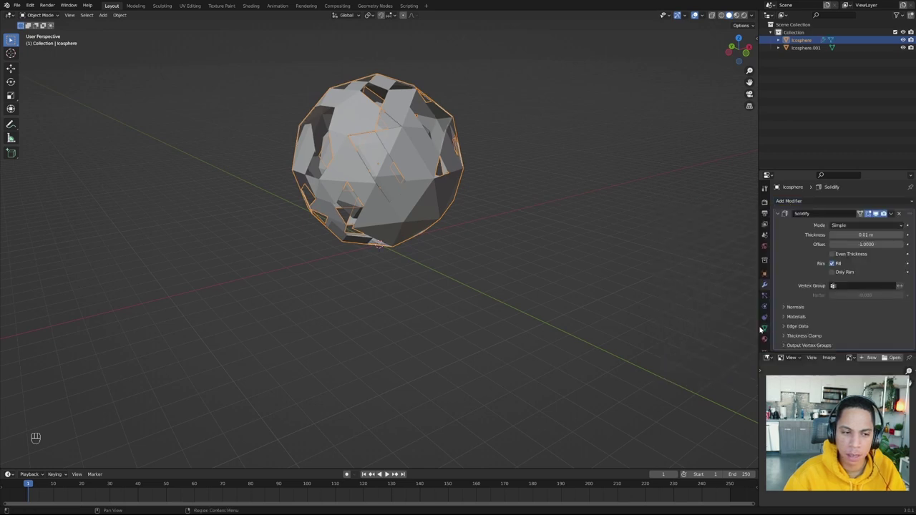
{"action": "key", "text": "minus"}
{"action": "mouse_move", "coordinate": [866, 235]}
{"action": "left_mouse_down"}
{"action": "mouse_move", "coordinate": [908, 234]}
{"action": "mouse_move", "coordinate": [868, 235]}
{"action": "left_mouse_up"}
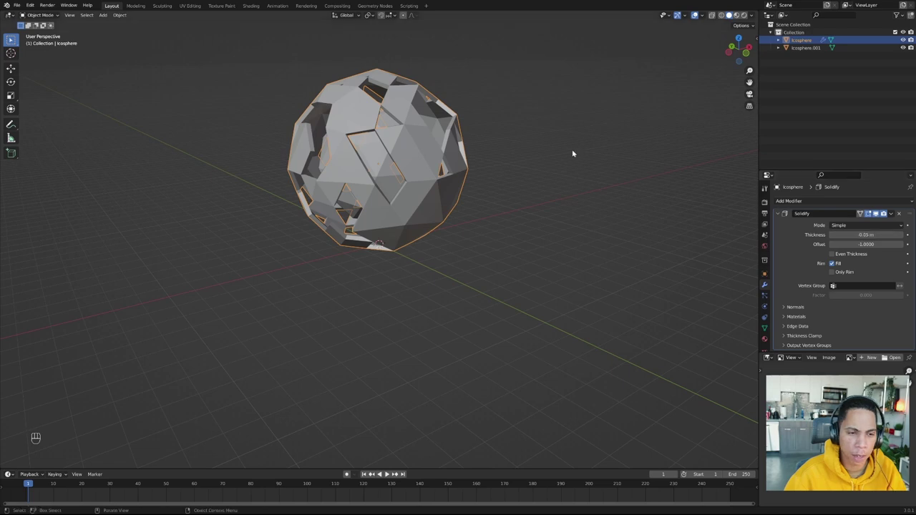
- Set the outer icosphere's Solidify thickness to -0.061 m and deselect the object
{"action": "middle_click_drag", "start_coordinate": [573, 153], "coordinate": [548, 260]}
{"action": "scroll", "coordinate": [503, 270], "scroll_direction": "up", "scroll_amount": 5}
{"action": "scroll", "coordinate": [514, 274], "scroll_direction": "down", "scroll_amount": 3}
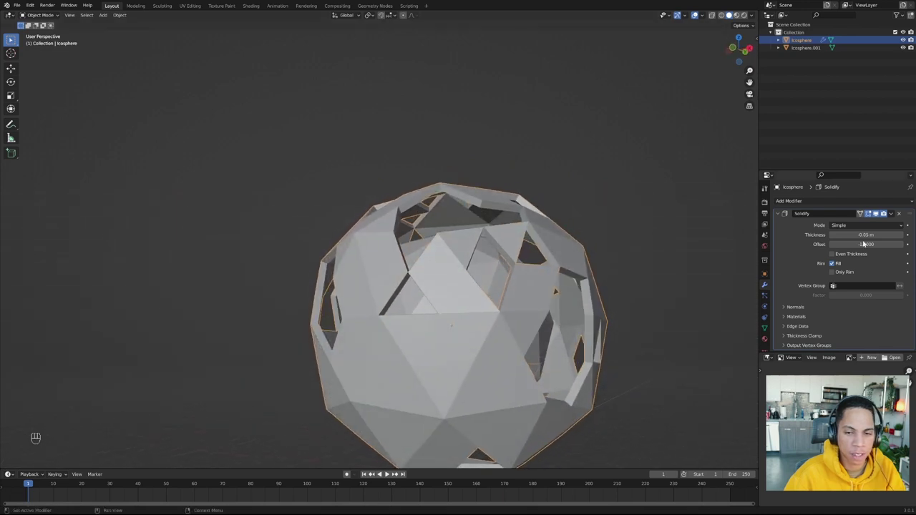
{"action": "mouse_move", "coordinate": [865, 235]}
{"action": "left_mouse_down"}
{"action": "mouse_move", "coordinate": [841, 235]}
{"action": "mouse_move", "coordinate": [853, 235]}
{"action": "left_mouse_up"}
{"action": "scroll", "coordinate": [630, 211], "scroll_direction": "up", "scroll_amount": 1}
{"action": "middle_click_drag", "start_coordinate": [629, 210], "coordinate": [511, 235]}
{"action": "left_click", "coordinate": [486, 206]}
- Examine the openings in the thickened outer shell and the smaller sphere inside it from several angles
{"action": "scroll", "coordinate": [493, 202], "scroll_direction": "down", "scroll_amount": 4}
{"action": "middle_click_drag", "start_coordinate": [501, 199], "coordinate": [593, 239]}
{"action": "scroll", "coordinate": [632, 216], "scroll_direction": "up", "scroll_amount": 3}
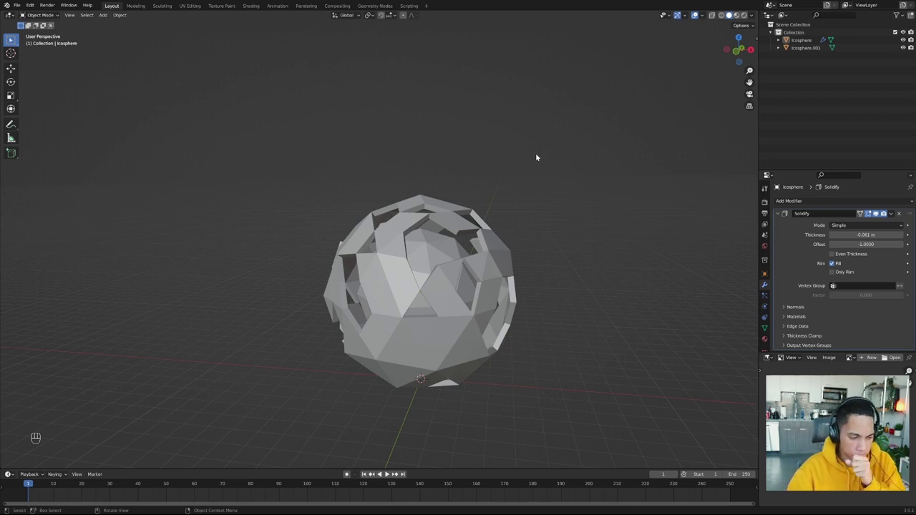
{"action": "middle_click_drag", "start_coordinate": [651, 181], "coordinate": [461, 186]}
{"action": "mouse_move", "coordinate": [591, 206]}
{"action": "middle_mouse_down"}
{"action": "mouse_move", "coordinate": [515, 182]}
{"action": "mouse_move", "coordinate": [556, 170]}
{"action": "mouse_move", "coordinate": [609, 204]}
{"action": "middle_mouse_up"}
{"action": "scroll", "coordinate": [524, 230], "scroll_direction": "up", "scroll_amount": 3}
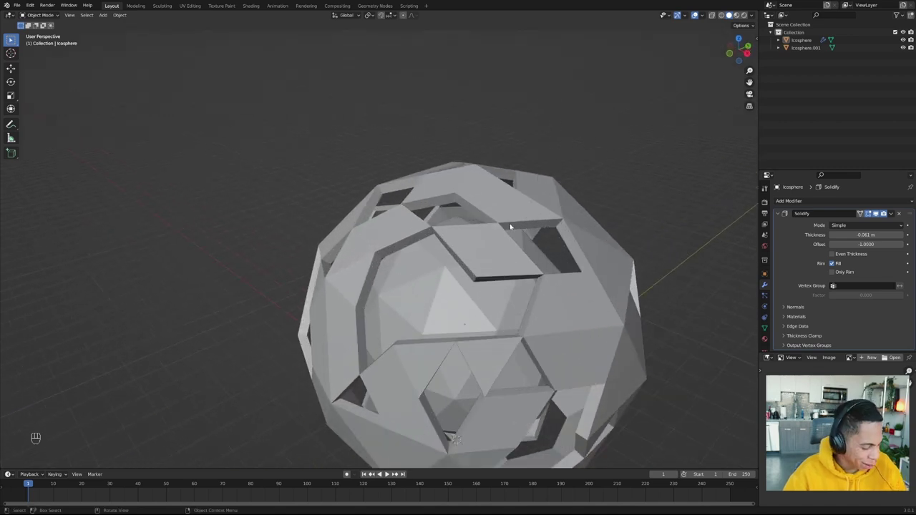
{"action": "middle_click_drag", "start_coordinate": [529, 193], "coordinate": [536, 170]}
{"action": "scroll", "coordinate": [533, 172], "scroll_direction": "up", "scroll_amount": 3}
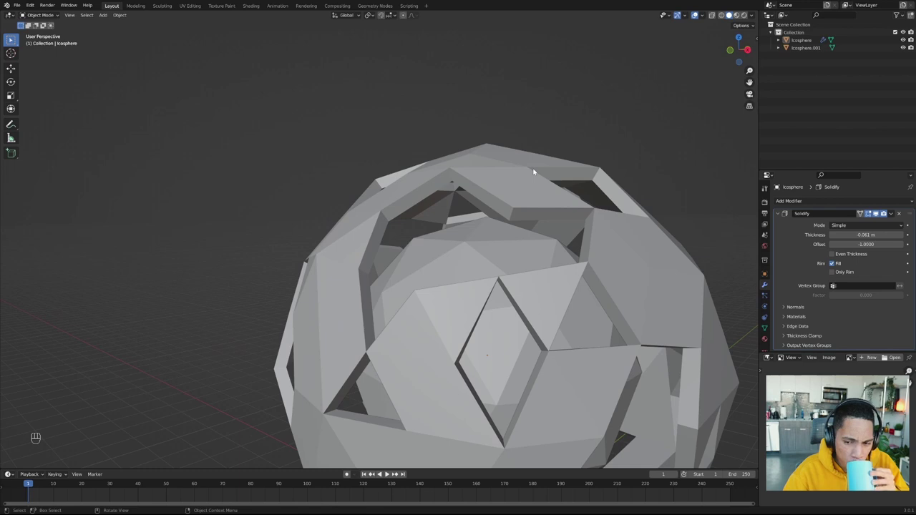
{"action": "left_click", "coordinate": [458, 243]}
{"action": "left_click", "coordinate": [669, 168]}
{"action": "left_click", "coordinate": [517, 242]}
{"action": "middle_click_drag", "start_coordinate": [549, 146], "coordinate": [565, 159]}
{"action": "scroll", "coordinate": [565, 160], "scroll_direction": "down", "scroll_amount": 3}
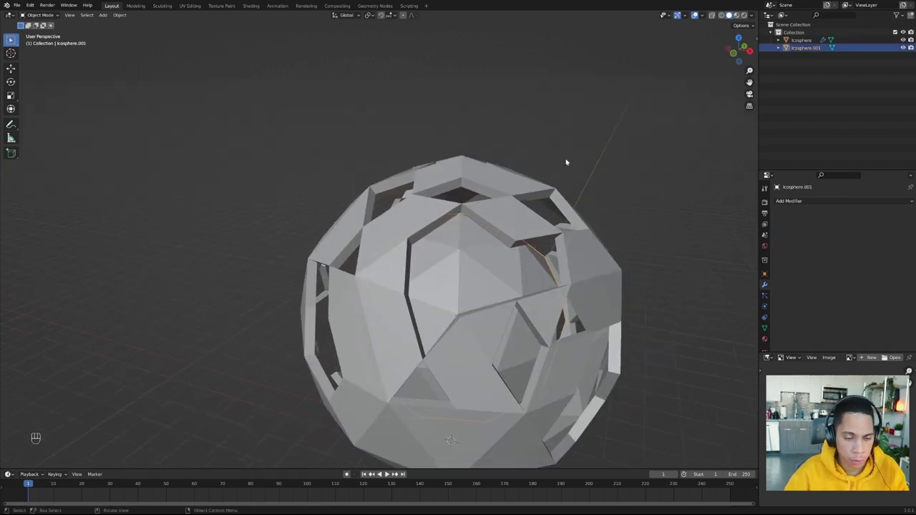
{"action": "key", "text": "shift"}
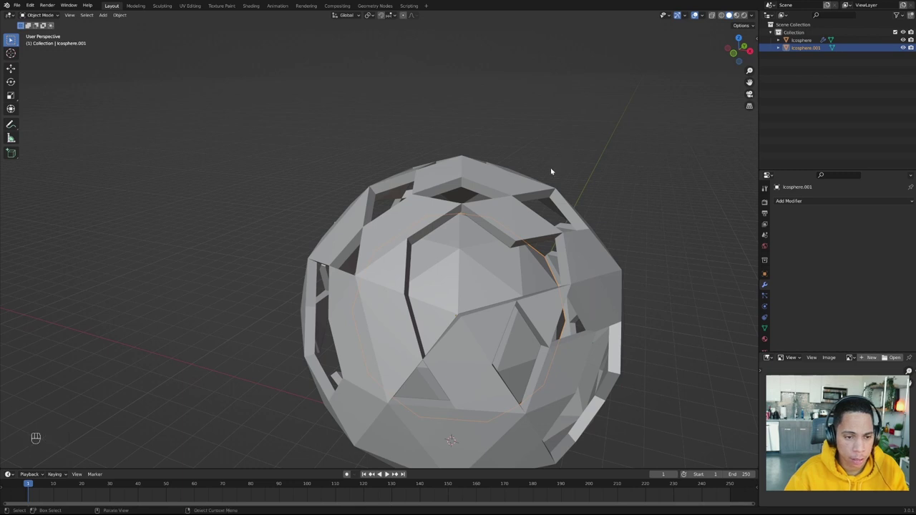
- Rename the outer icosphere as "outer layer"
{"action": "left_click", "coordinate": [801, 40]}
{"action": "double_click", "coordinate": [802, 39]}
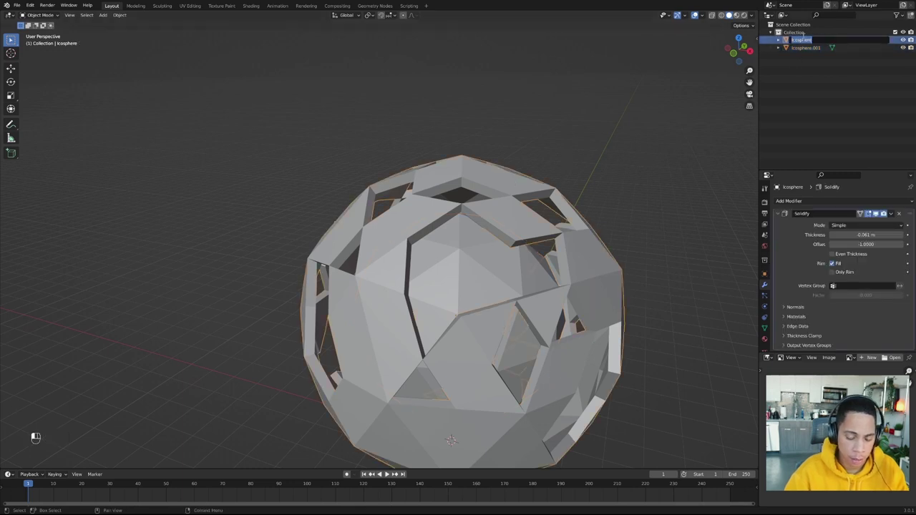
{"action": "type", "text": "outer layer"}
{"action": "key", "text": "Return"}
- Duplicate the inner icosphere and scale the copy up slightly, keeping it inside the outer shell
{"action": "left_click", "coordinate": [805, 40]}
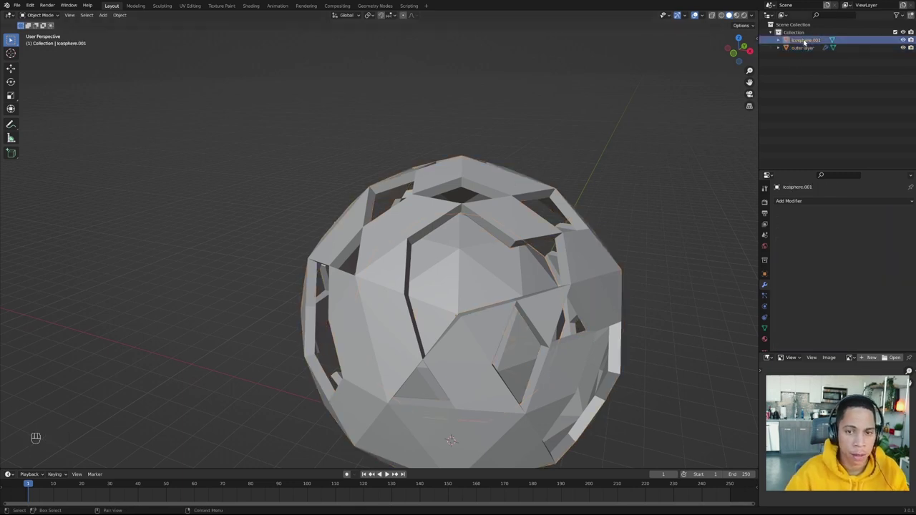
{"action": "key", "text": "shift+d"}
{"action": "key", "text": "s"}
{"action": "left_click", "coordinate": [611, 133]}
{"action": "mouse_move", "coordinate": [617, 136]}
{"action": "middle_mouse_down"}
{"action": "mouse_move", "coordinate": [576, 130]}
{"action": "mouse_move", "coordinate": [615, 128]}
{"action": "middle_mouse_up"}
- Rename the newly duplicated icosphere as "wireframe"
{"action": "left_click", "coordinate": [810, 48]}
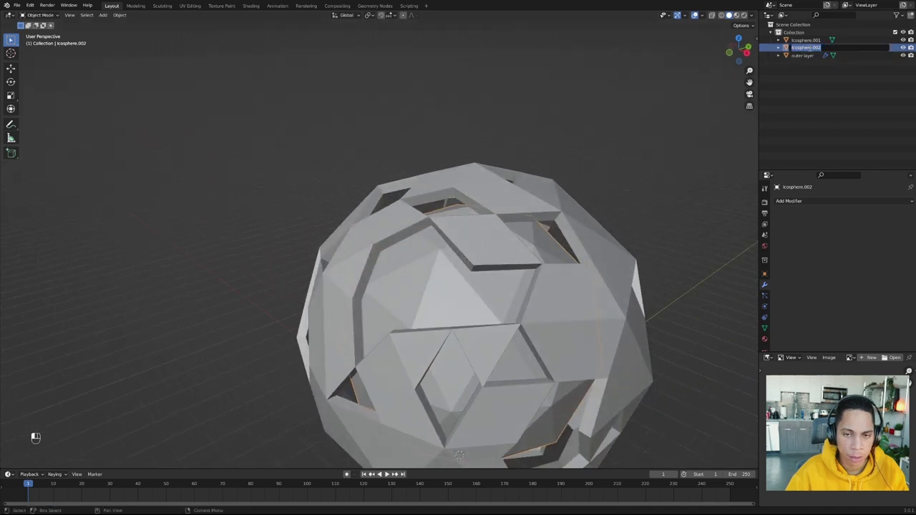
{"action": "type", "text": "inme"}
{"action": "key", "text": "Return"}
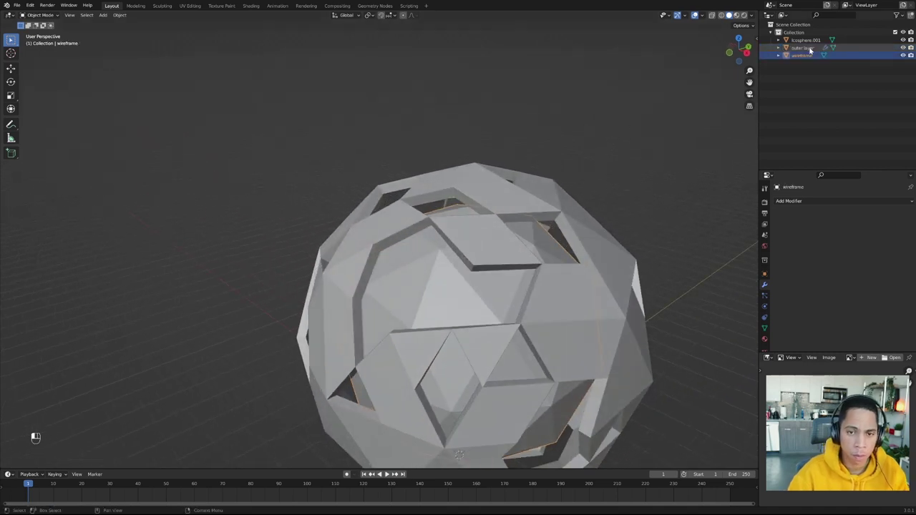
- Rename the innermost icosphere, Icosphere.001, as "glow"
{"action": "double_click", "coordinate": [808, 40]}
{"action": "type", "text": "glow"}
{"action": "key", "text": "Return"}
{"action": "left_click", "coordinate": [805, 48]}
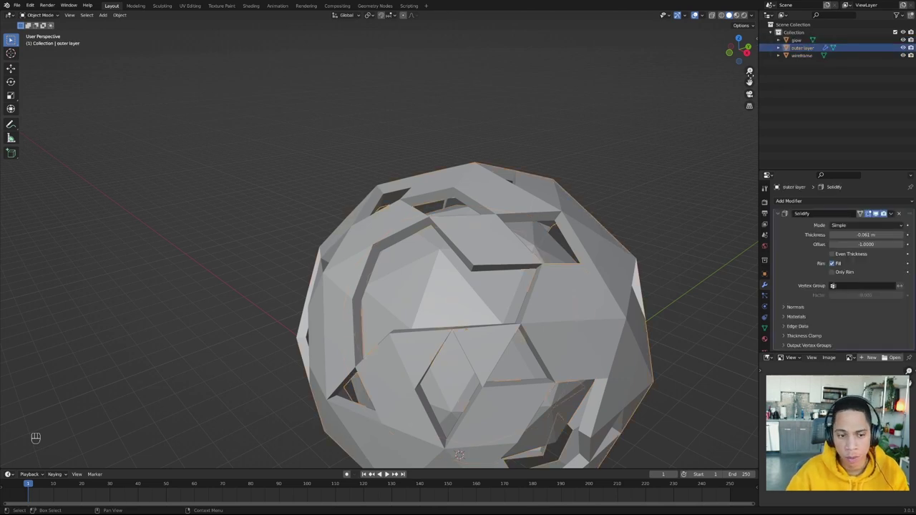
- Add a Wireframe modifier to the "wireframe" sphere
{"action": "left_click", "coordinate": [802, 55]}
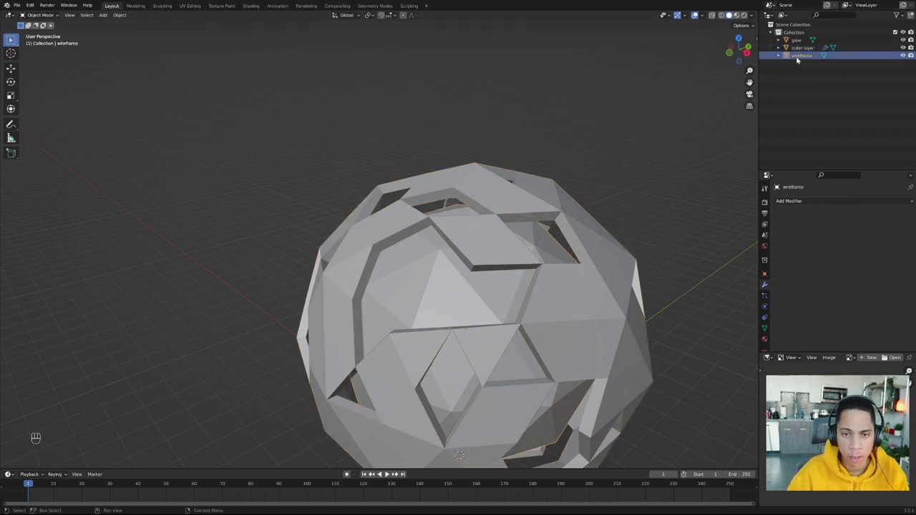
{"action": "left_click", "coordinate": [788, 203]}
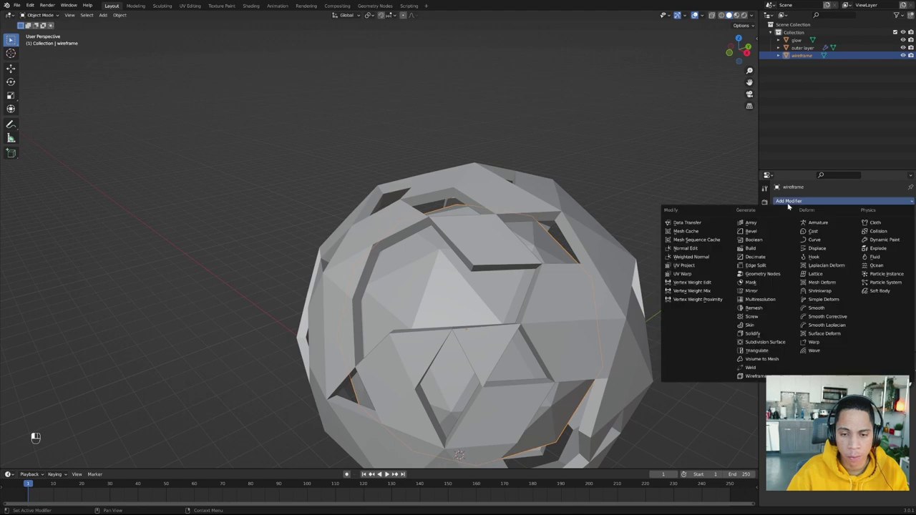
{"action": "left_click", "coordinate": [757, 376]}
{"action": "left_click", "coordinate": [666, 218]}
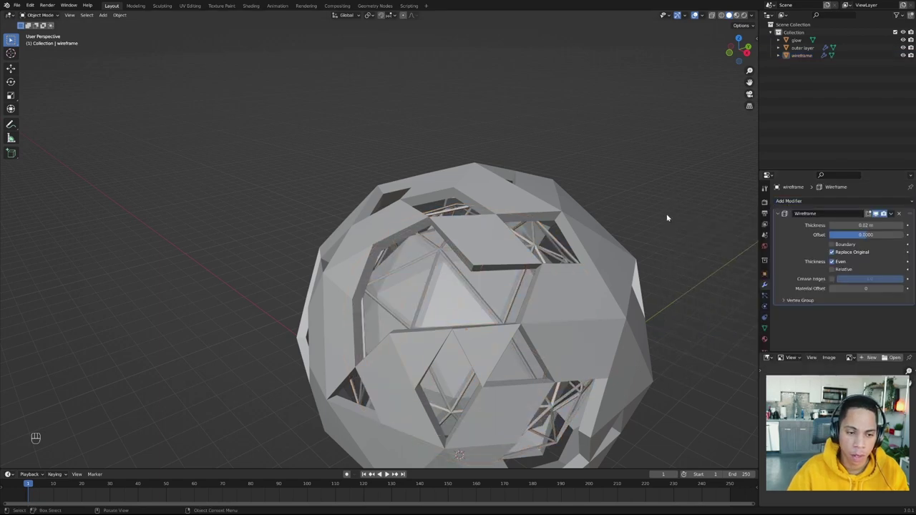
- Scale the wireframe sphere up slightly so it sits closer to the inside of the outer shell
{"action": "middle_click_drag", "start_coordinate": [666, 219], "coordinate": [520, 252]}
{"action": "scroll", "coordinate": [623, 195], "scroll_direction": "down", "scroll_amount": 2}
{"action": "left_click", "coordinate": [441, 261]}
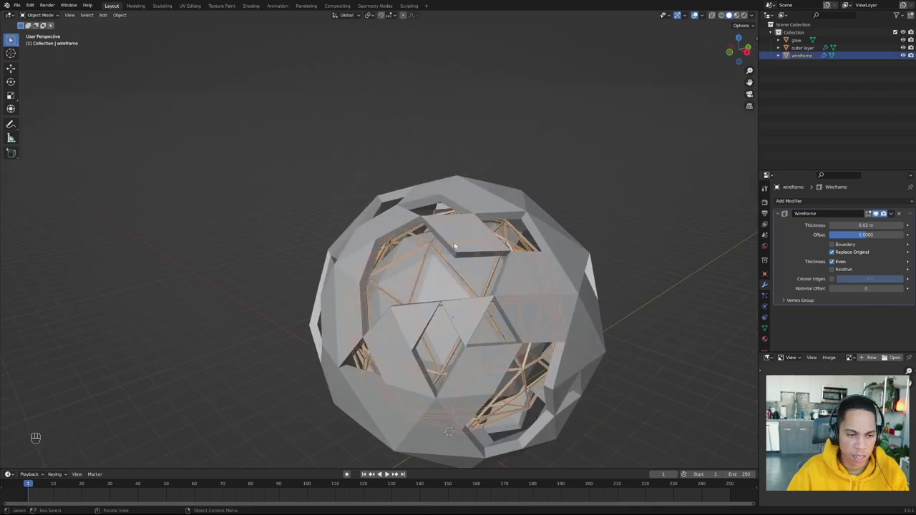
{"action": "middle_click_drag", "start_coordinate": [599, 131], "coordinate": [465, 143]}
{"action": "left_click", "coordinate": [589, 119]}
{"action": "scroll", "coordinate": [572, 127], "scroll_direction": "down", "scroll_amount": 2}
{"action": "left_click", "coordinate": [345, 280]}
{"action": "middle_click_drag", "start_coordinate": [345, 280], "coordinate": [431, 239]}
{"action": "scroll", "coordinate": [444, 237], "scroll_direction": "up", "scroll_amount": 3}
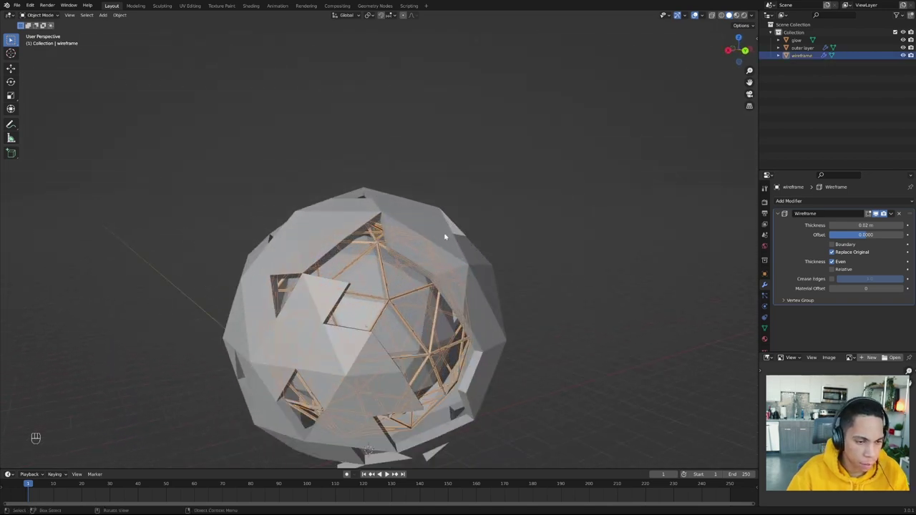
{"action": "key", "text": "s"}
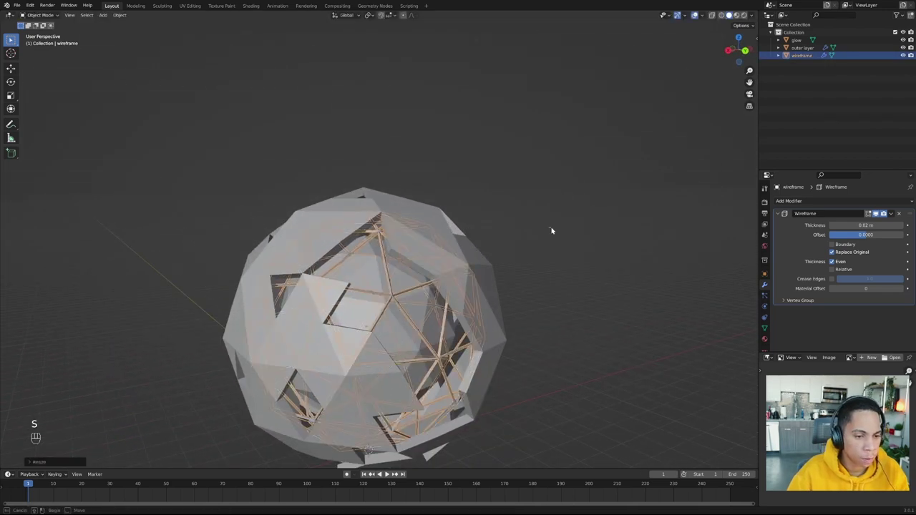
{"action": "left_click", "coordinate": [551, 230]}
{"action": "middle_click_drag", "start_coordinate": [551, 230], "coordinate": [436, 257]}
{"action": "left_click", "coordinate": [508, 208]}
{"action": "scroll", "coordinate": [535, 227], "scroll_direction": "down", "scroll_amount": 5}
{"action": "scroll", "coordinate": [354, 265], "scroll_direction": "up", "scroll_amount": 4}
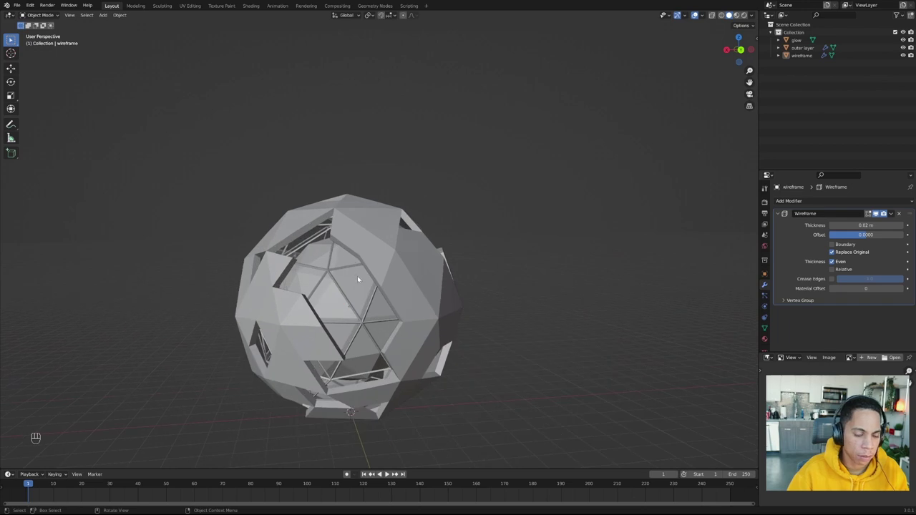
- Switch to the front view and add a camera to the scene
{"action": "left_click", "coordinate": [795, 40]}
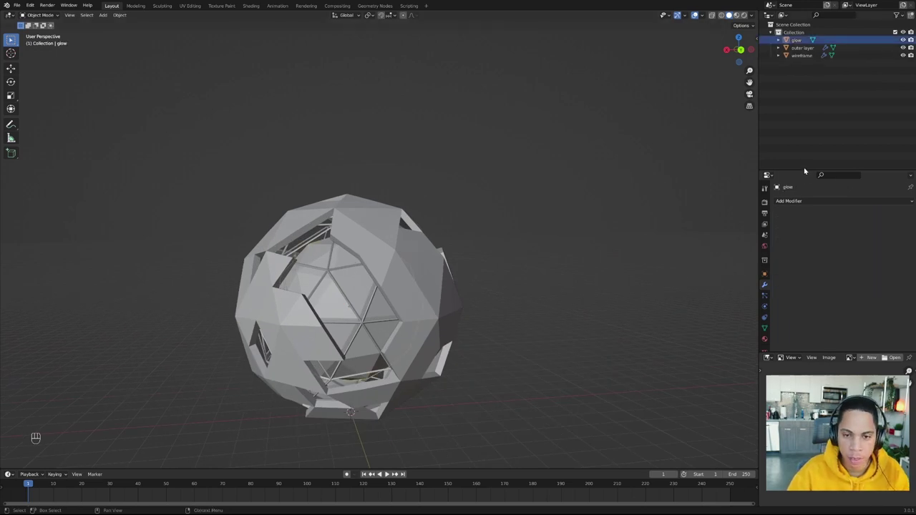
{"action": "middle_click_drag", "start_coordinate": [403, 274], "coordinate": [422, 174]}
{"action": "scroll", "coordinate": [421, 174], "scroll_direction": "down", "scroll_amount": 3}
{"action": "left_click", "coordinate": [489, 190]}
{"action": "middle_click_drag", "start_coordinate": [489, 190], "coordinate": [350, 197]}
{"action": "key", "text": "grave"}
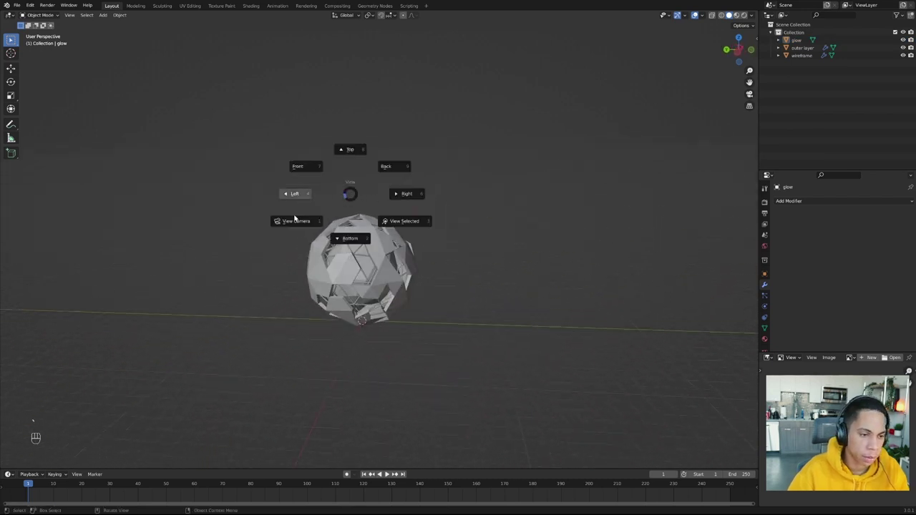
{"action": "left_click", "coordinate": [298, 166]}
{"action": "key", "text": "shift+a"}
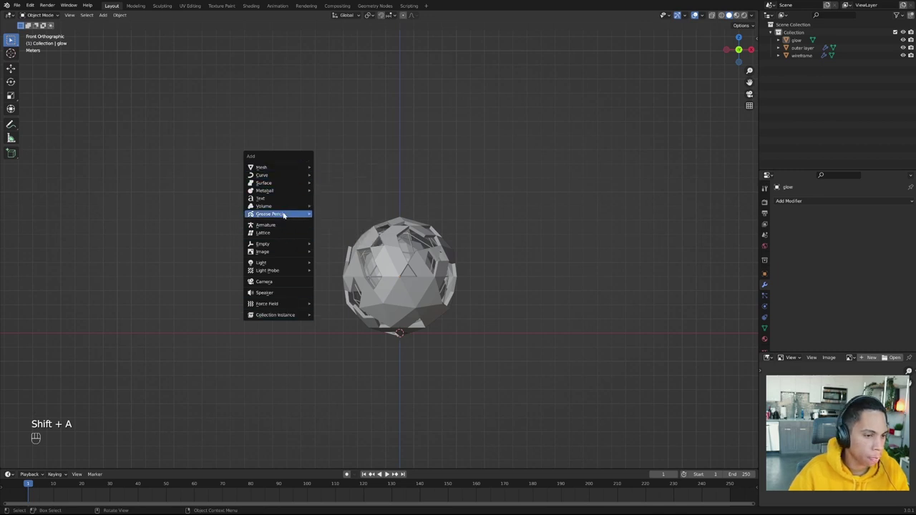
{"action": "left_click", "coordinate": [292, 281]}
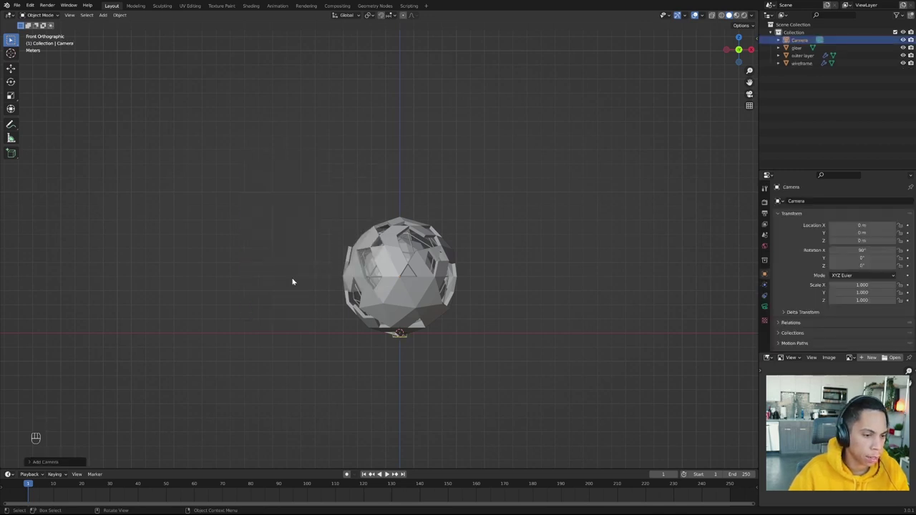
- Raise the camera about 3.13 m along Z and move it back about 28 m along negative Y
{"action": "middle_click_drag", "start_coordinate": [559, 199], "coordinate": [443, 207]}
{"action": "key", "text": "g"}
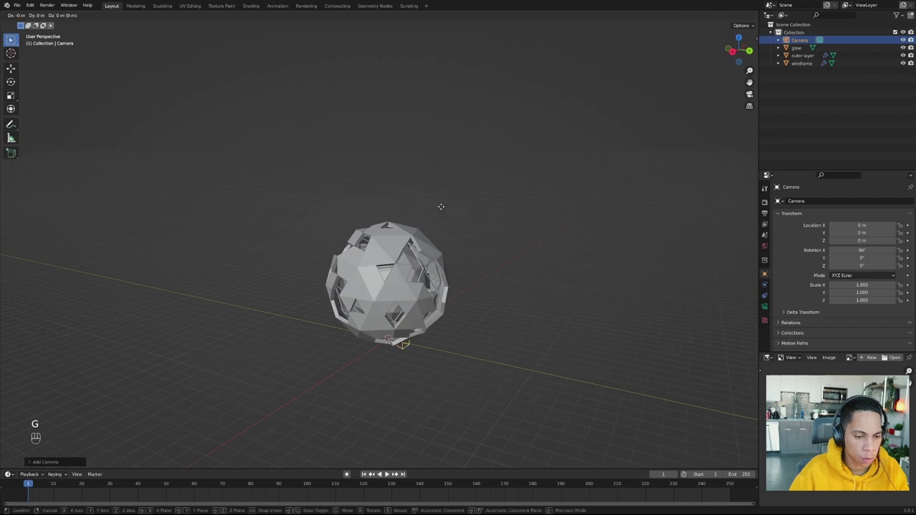
{"action": "key", "text": "z"}
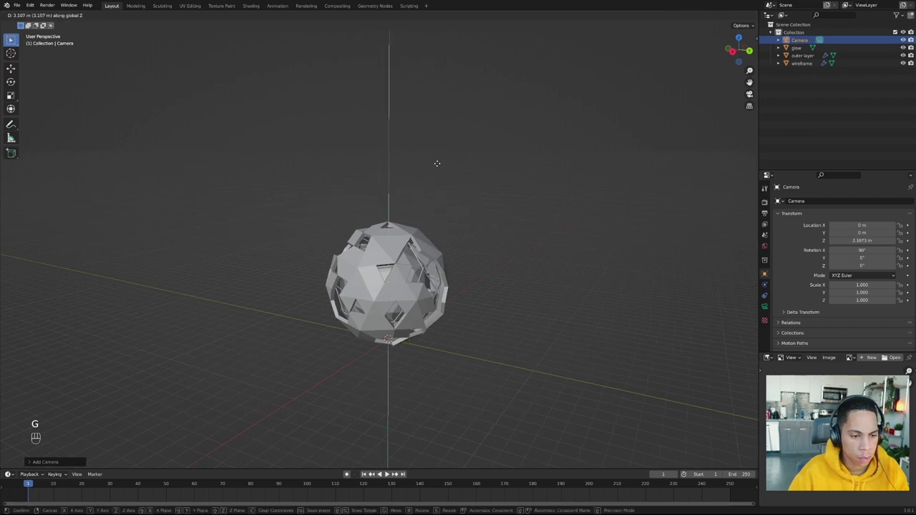
{"action": "left_click", "coordinate": [437, 164]}
{"action": "key", "text": "g"}
{"action": "key", "text": "y"}
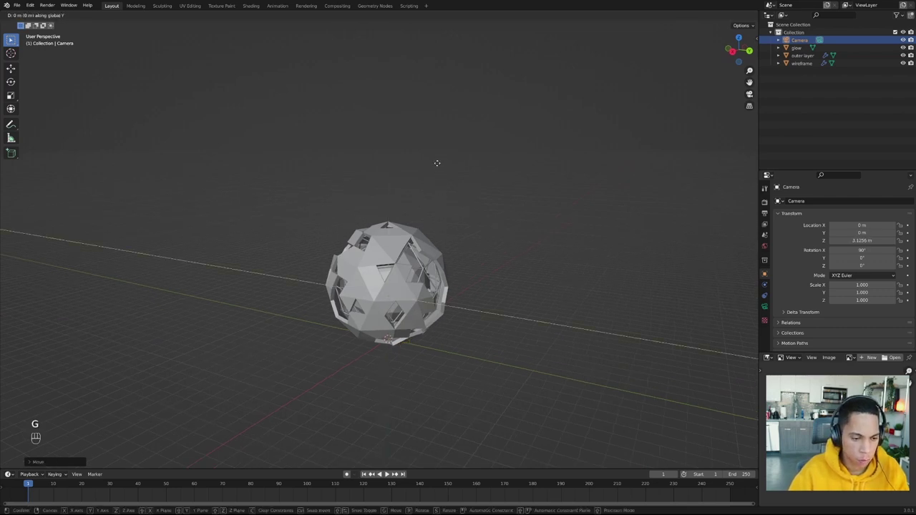
{"action": "left_click", "coordinate": [179, 136]}
- Look through the camera and split the 3D viewport into two side-by-side views
{"action": "key", "text": "grave"}
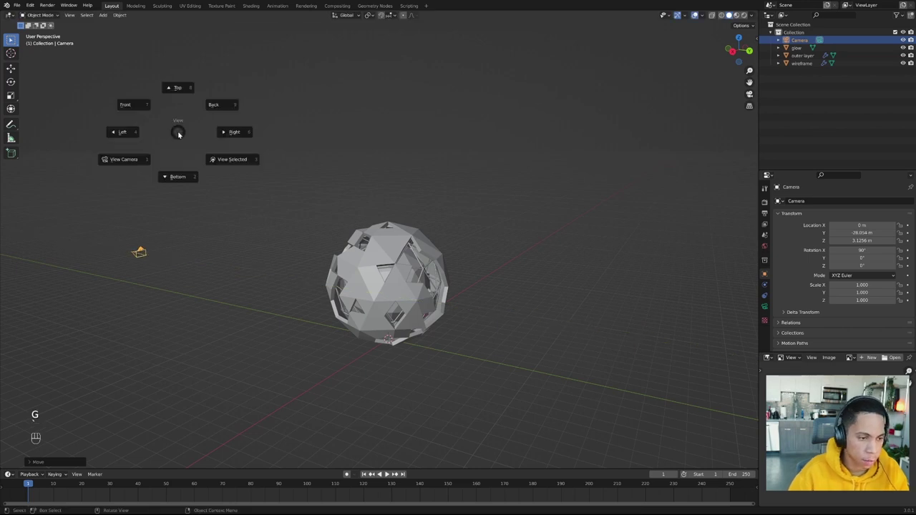
{"action": "left_click", "coordinate": [146, 154]}
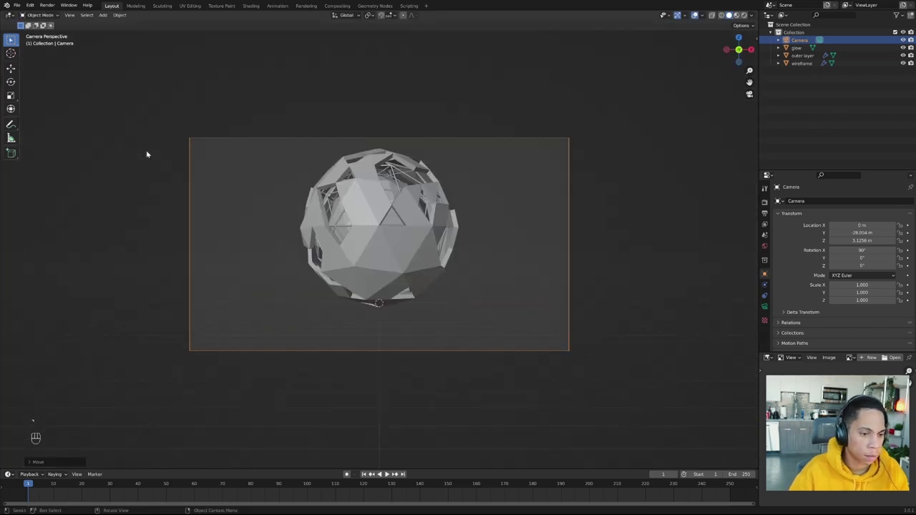
{"action": "left_click", "coordinate": [660, 133]}
{"action": "right_click", "coordinate": [378, 468]}
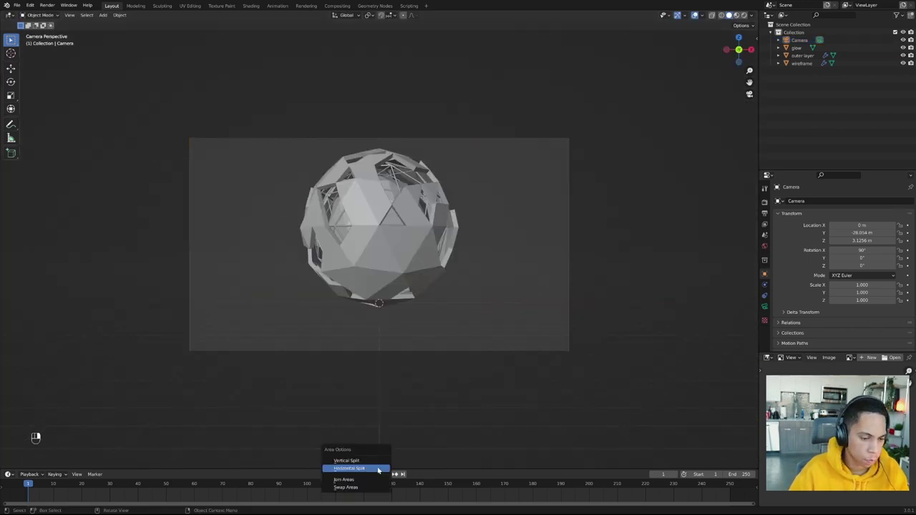
{"action": "left_click", "coordinate": [378, 468]}
{"action": "left_click", "coordinate": [384, 401]}
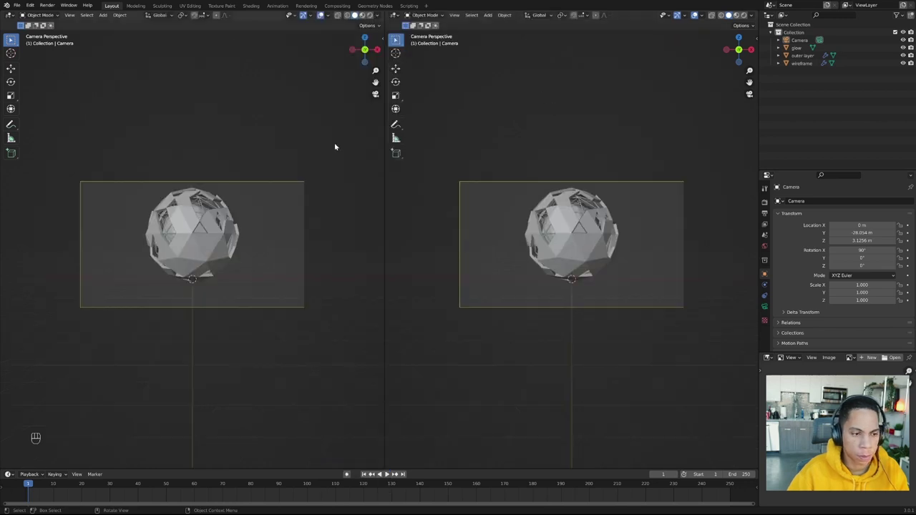
- Orbit one of the views out of the camera and move the camera slightly closer, to about -27.44 m on Y
{"action": "middle_click_drag", "start_coordinate": [263, 126], "coordinate": [219, 147]}
{"action": "scroll", "coordinate": [207, 151], "scroll_direction": "down", "scroll_amount": 5}
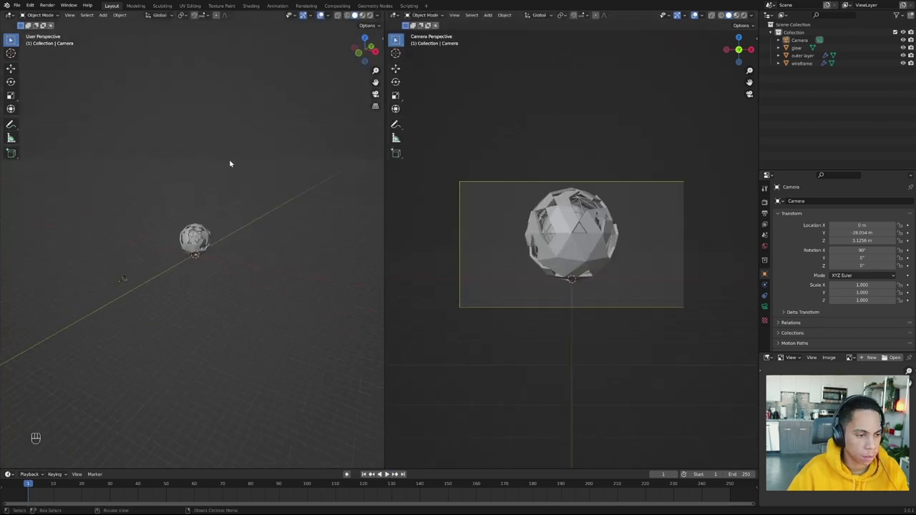
{"action": "key", "text": "g"}
{"action": "key", "text": "y"}
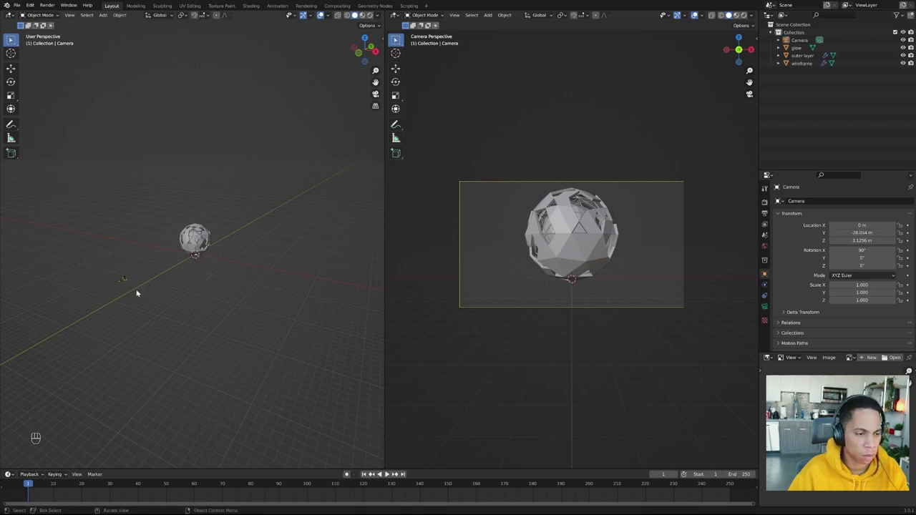
{"action": "left_click", "coordinate": [123, 277]}
{"action": "key", "text": "g"}
{"action": "left_click", "coordinate": [95, 256]}
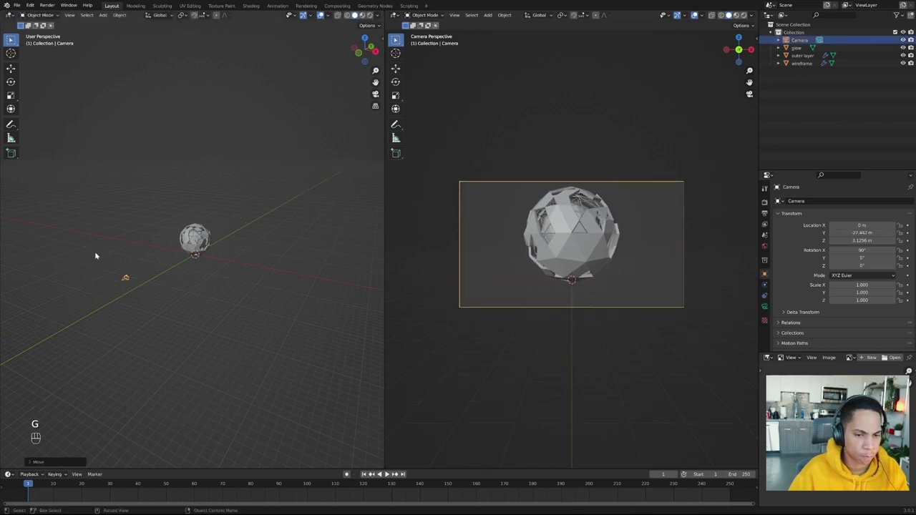
- Raise the camera along Z to about 3.99 m to centre the sphere in the frame
{"action": "key", "text": "g"}
{"action": "key", "text": "z"}
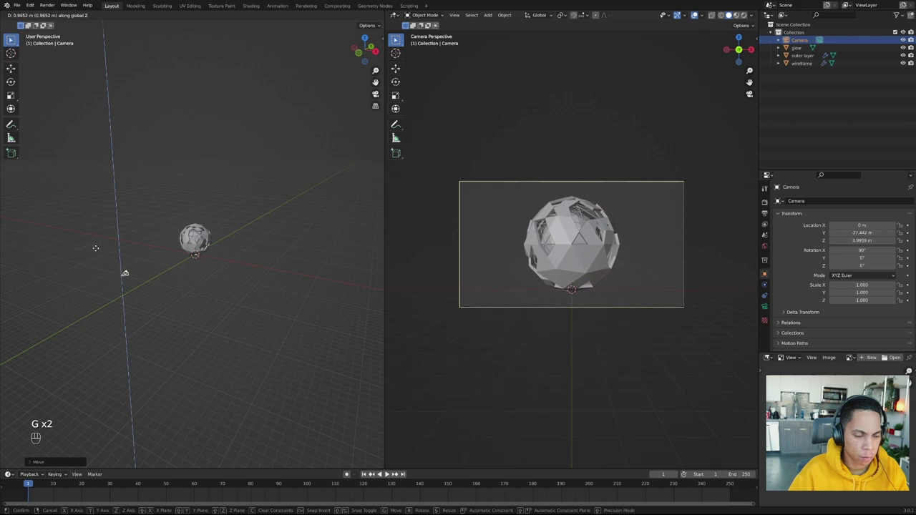
{"action": "left_click", "coordinate": [95, 248]}
{"action": "left_click", "coordinate": [226, 313]}
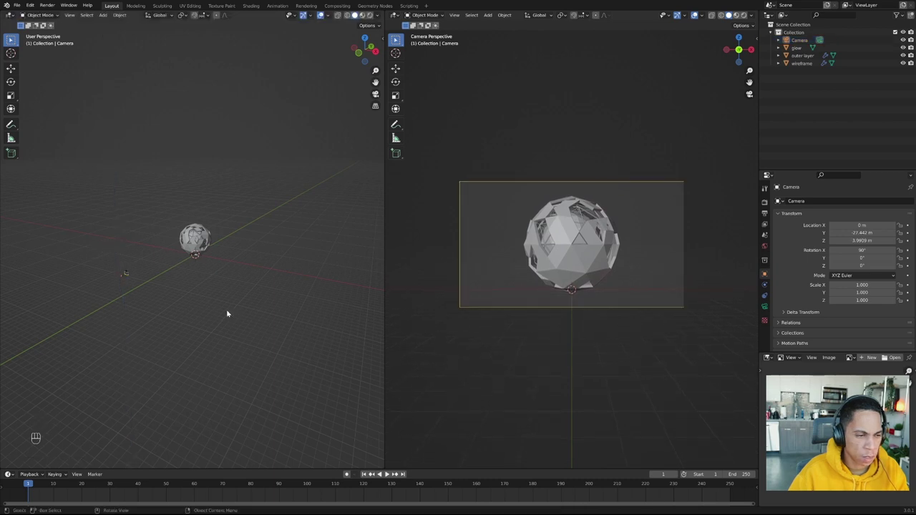
- Examine the camera placement and the layered sphere from a different angle in the free perspective view
{"action": "left_click", "coordinate": [125, 274]}
{"action": "left_click", "coordinate": [127, 245]}
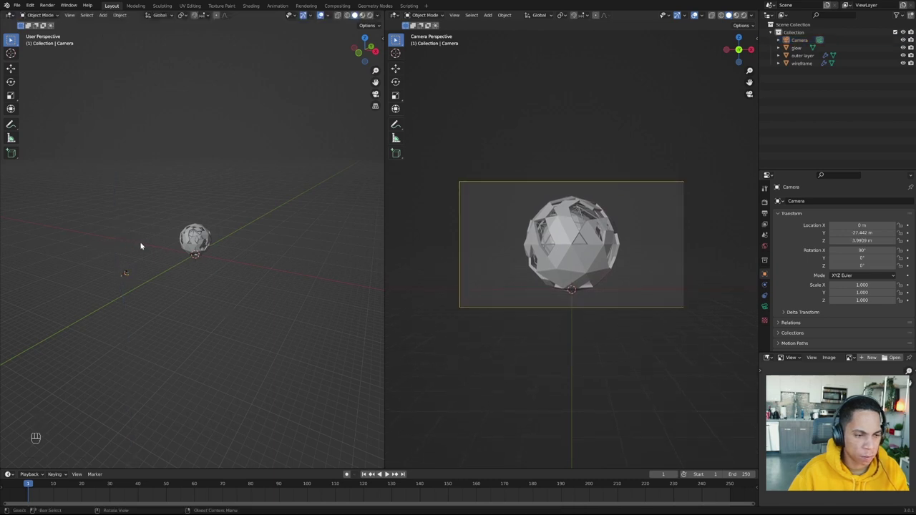
{"action": "middle_click_drag", "start_coordinate": [134, 243], "coordinate": [247, 234]}
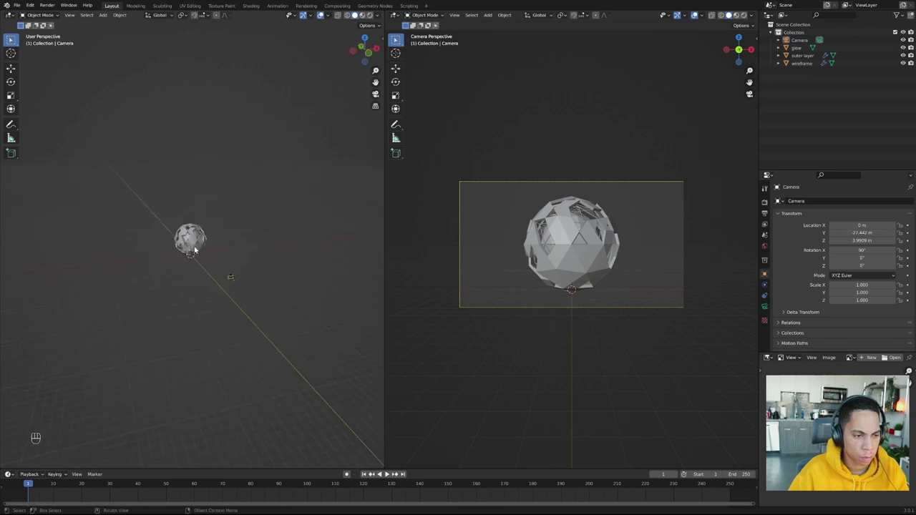
{"action": "left_click", "coordinate": [193, 250]}
{"action": "scroll", "coordinate": [231, 246], "scroll_direction": "up", "scroll_amount": 7}
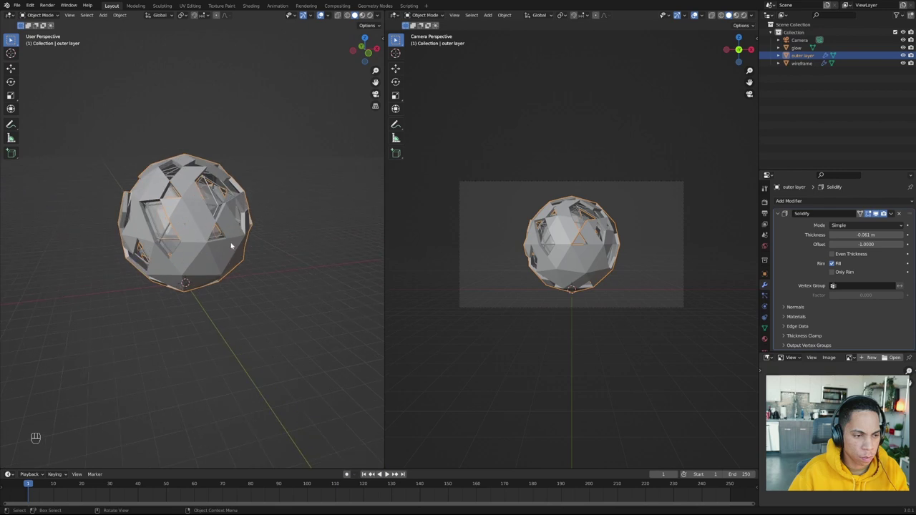
{"action": "mouse_move", "coordinate": [234, 247]}
{"action": "middle_mouse_down"}
{"action": "mouse_move", "coordinate": [86, 255]}
{"action": "mouse_move", "coordinate": [30, 247]}
{"action": "mouse_move", "coordinate": [296, 235]}
{"action": "mouse_move", "coordinate": [236, 239]}
{"action": "middle_mouse_up"}
{"action": "scroll", "coordinate": [236, 239], "scroll_direction": "down", "scroll_amount": 6}
{"action": "left_click", "coordinate": [247, 238]}
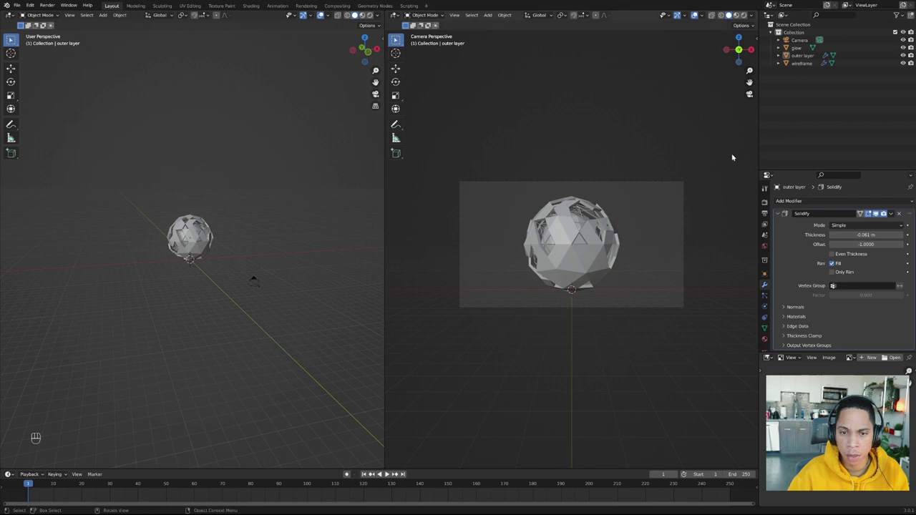
- Enable Bloom and Screen Space Reflections in the Eevee render settings
{"action": "left_click", "coordinate": [764, 204]}
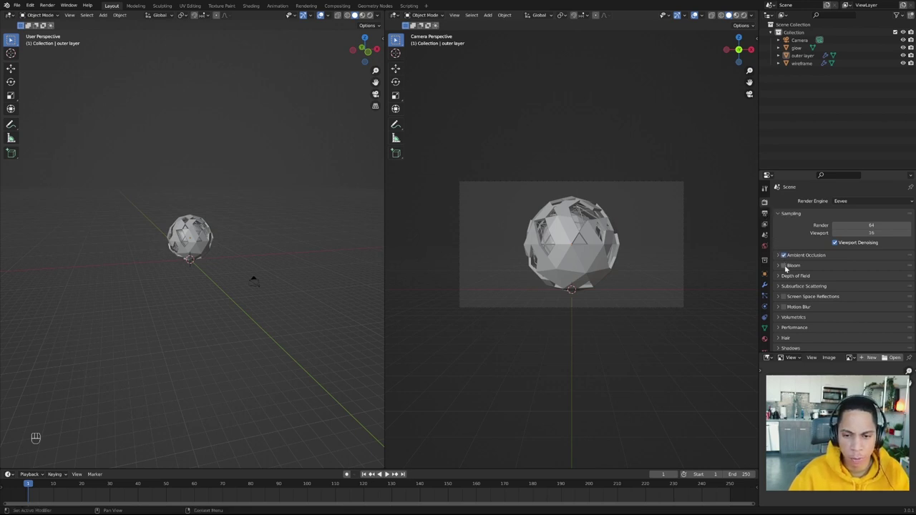
{"action": "left_click", "coordinate": [784, 296]}
{"action": "scroll", "coordinate": [786, 297], "scroll_direction": "down", "scroll_amount": 4}
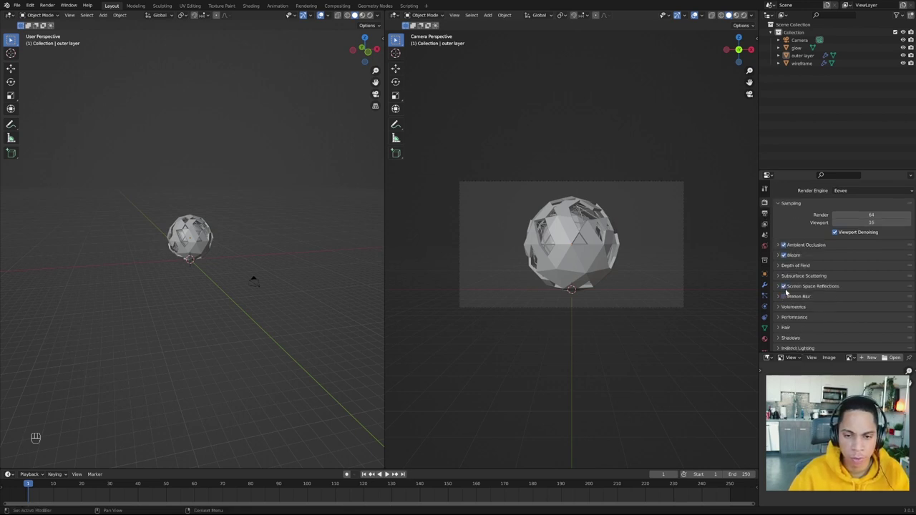
{"action": "scroll", "coordinate": [786, 294], "scroll_direction": "up", "scroll_amount": 3}
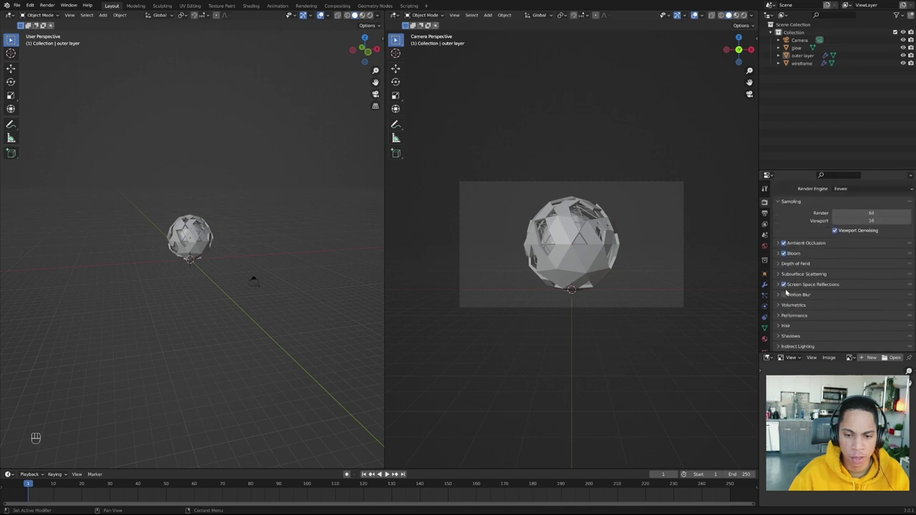
- Set the output's horizontal resolution to 1080 px for a square frame and enable Render Region
{"action": "left_click", "coordinate": [765, 214]}
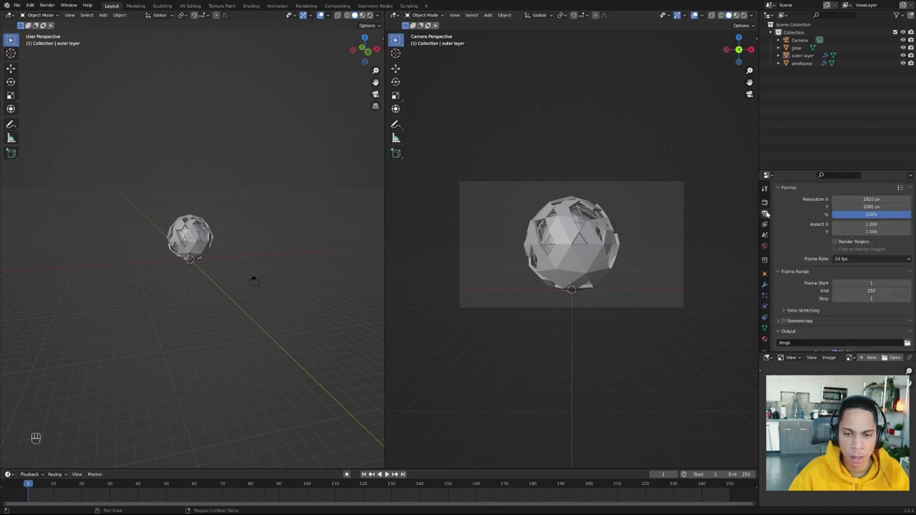
{"action": "left_click", "coordinate": [868, 200]}
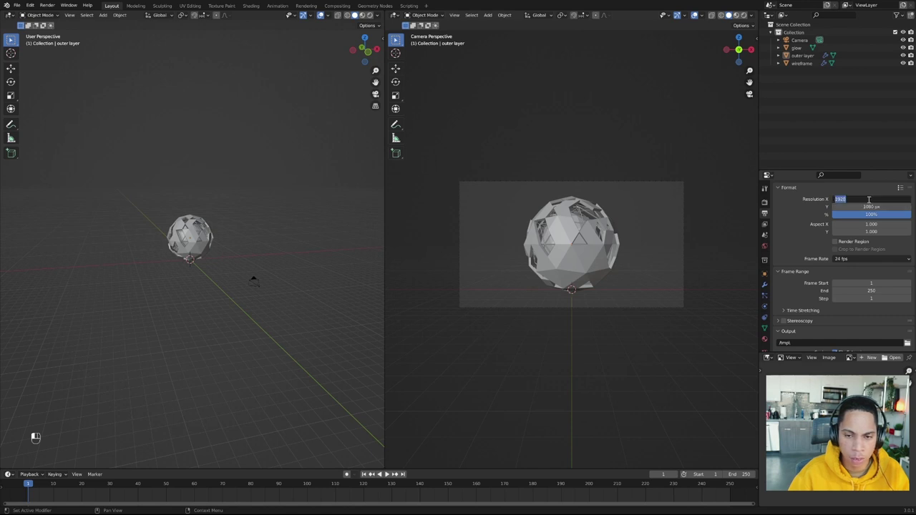
{"action": "type", "text": "1080"}
{"action": "key", "text": "Return"}
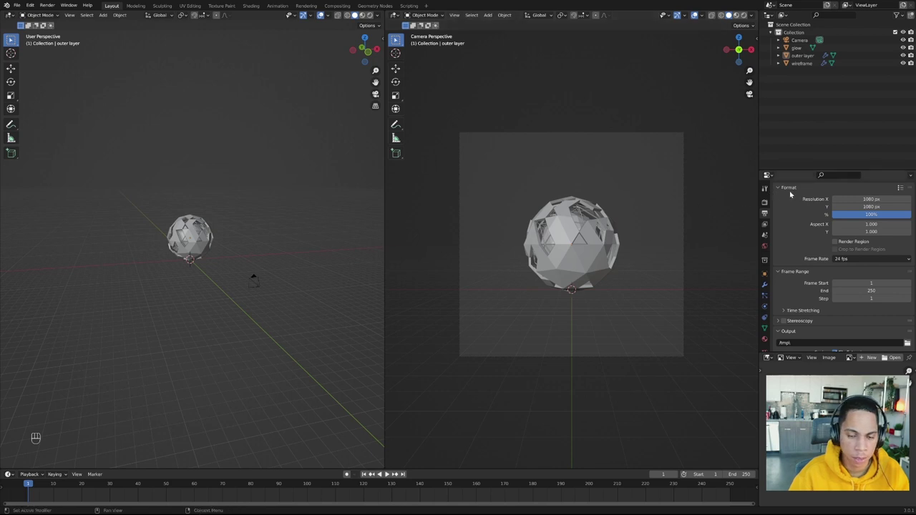
{"action": "left_click", "coordinate": [835, 242]}
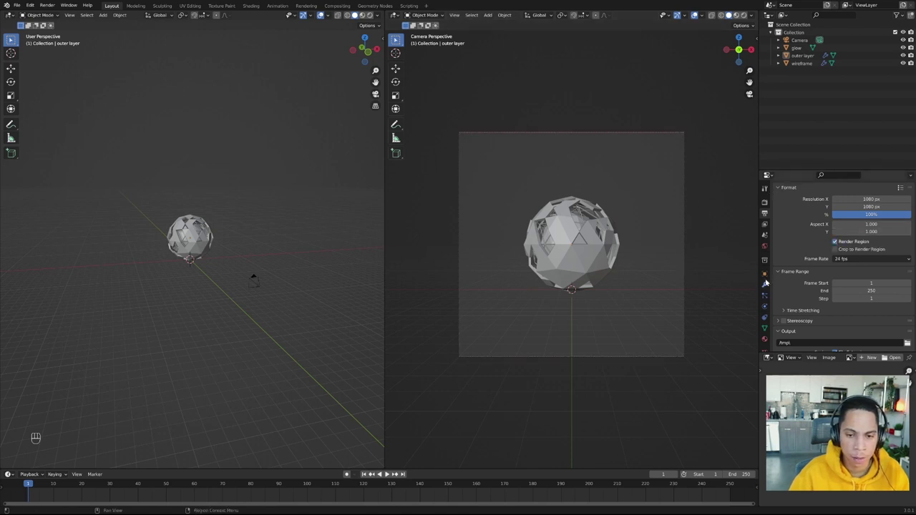
- Enable the Thirds composition guide for the camera alongside Center and set its Passepartout to 1.000
{"action": "left_click", "coordinate": [799, 40]}
{"action": "left_click", "coordinate": [764, 308]}
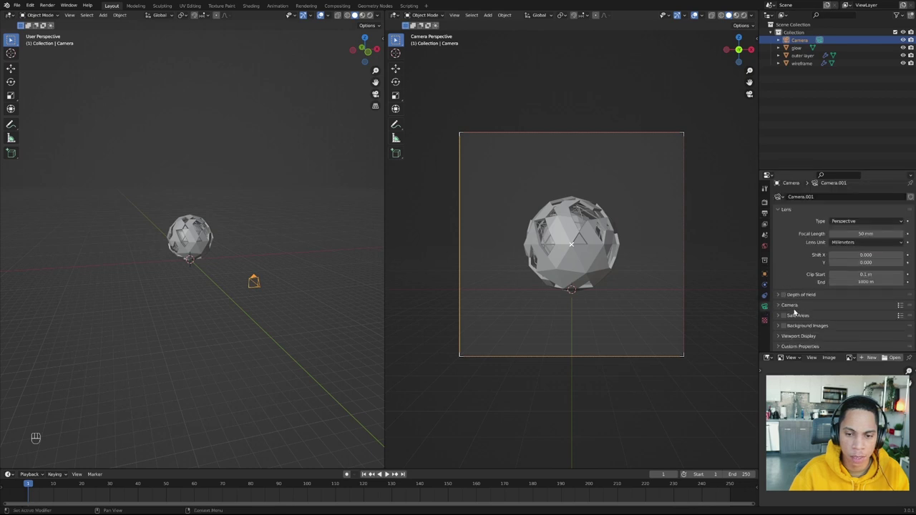
{"action": "left_click", "coordinate": [789, 336]}
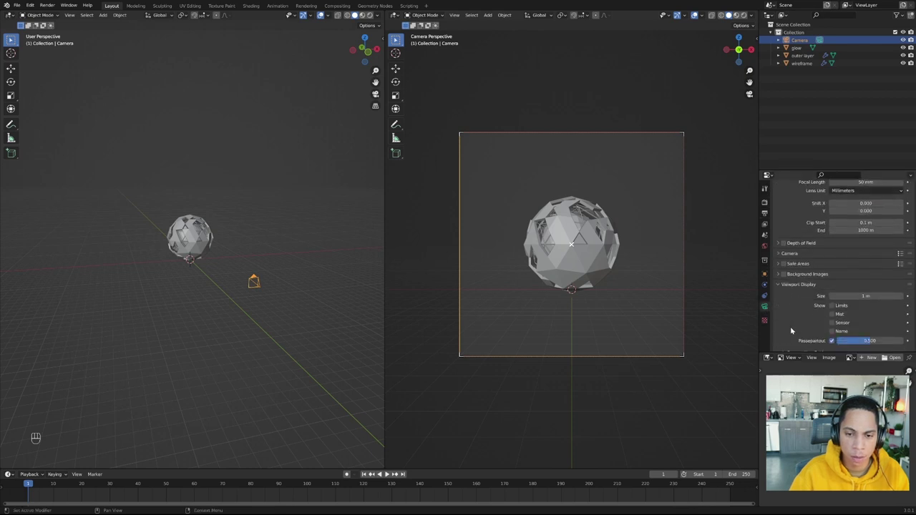
{"action": "scroll", "coordinate": [794, 329], "scroll_direction": "down", "scroll_amount": 4}
{"action": "left_click", "coordinate": [805, 336]}
{"action": "scroll", "coordinate": [803, 330], "scroll_direction": "down", "scroll_amount": 2}
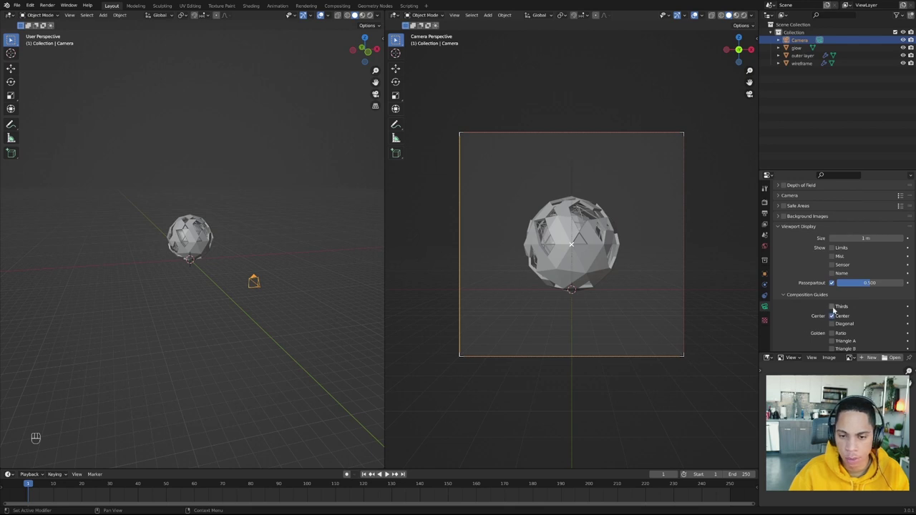
{"action": "left_click_drag", "start_coordinate": [857, 284], "coordinate": [898, 283]}
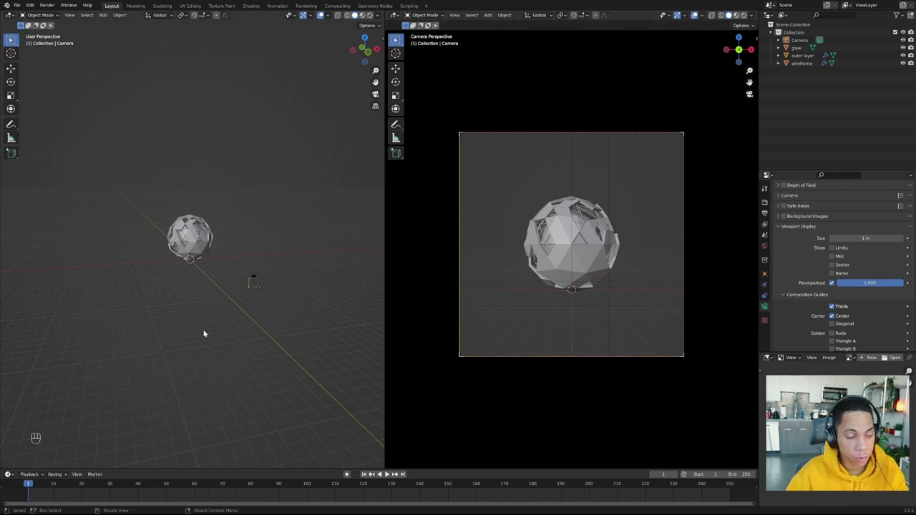
- Split the camera viewport horizontally in half and turn the lower area into a Shader Editor
{"action": "right_click", "coordinate": [497, 468]}
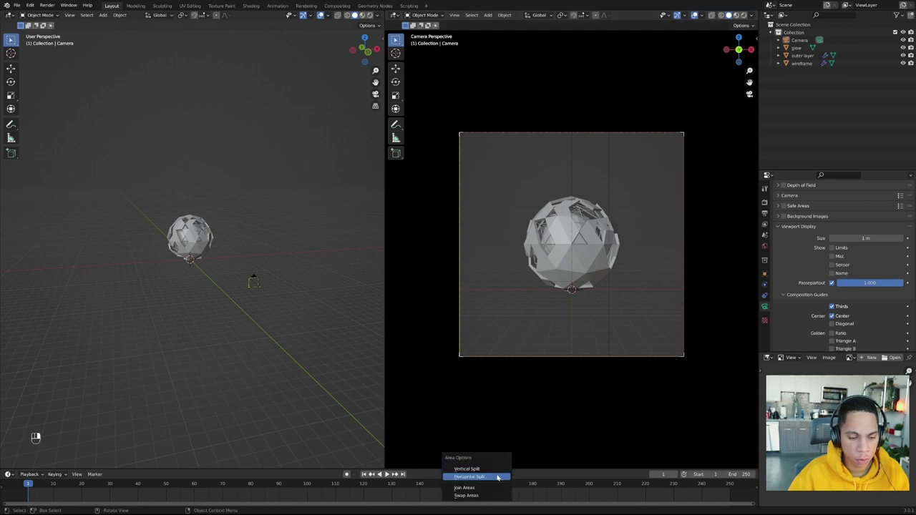
{"action": "left_click", "coordinate": [497, 477]}
{"action": "left_click", "coordinate": [508, 252]}
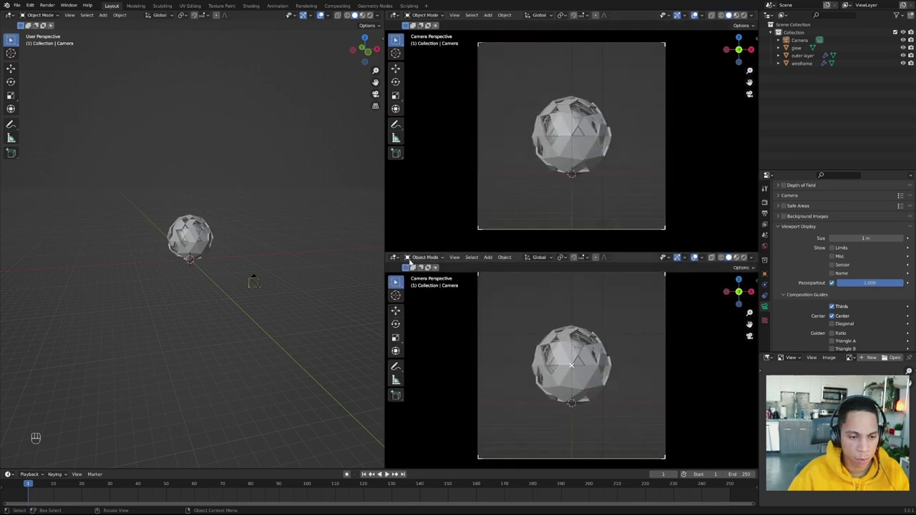
{"action": "left_click", "coordinate": [395, 258]}
{"action": "left_click", "coordinate": [411, 339]}
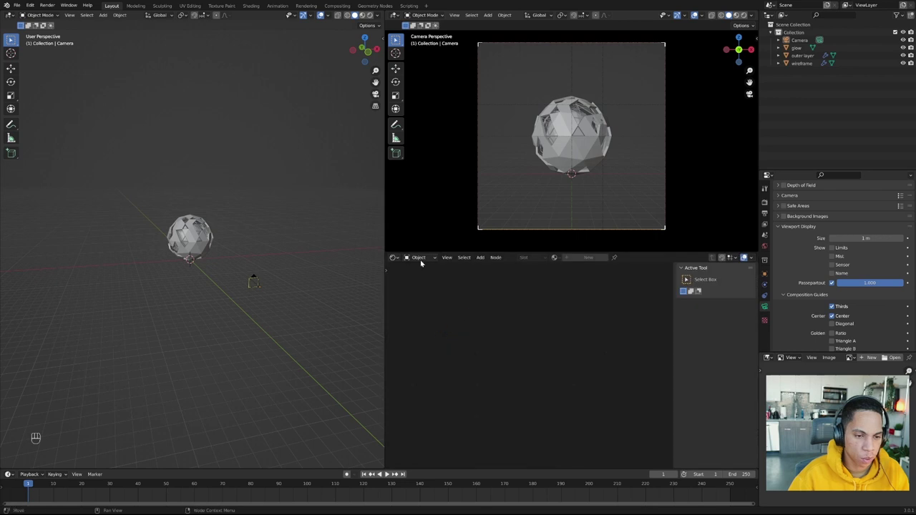
- Give the outer layer a new material with nearly full Metallic and near-zero Roughness, using Material Preview shading in the camera view
{"action": "left_click", "coordinate": [193, 250]}
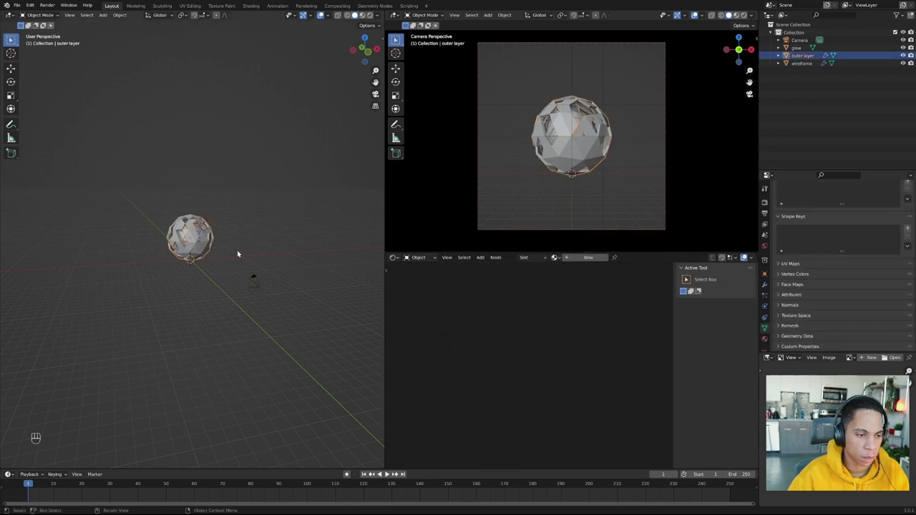
{"action": "left_click", "coordinate": [573, 259]}
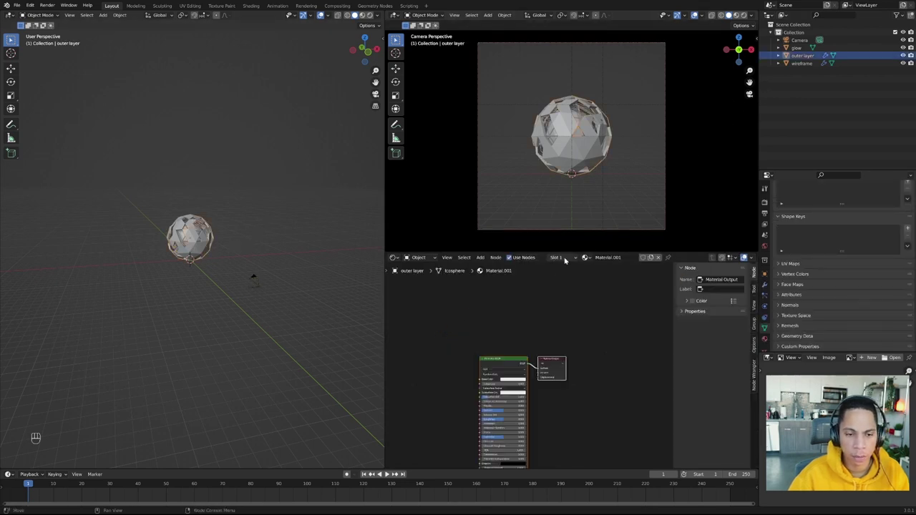
{"action": "key", "text": "Home"}
{"action": "left_click_drag", "start_coordinate": [504, 347], "coordinate": [522, 347]}
{"action": "key", "text": "z"}
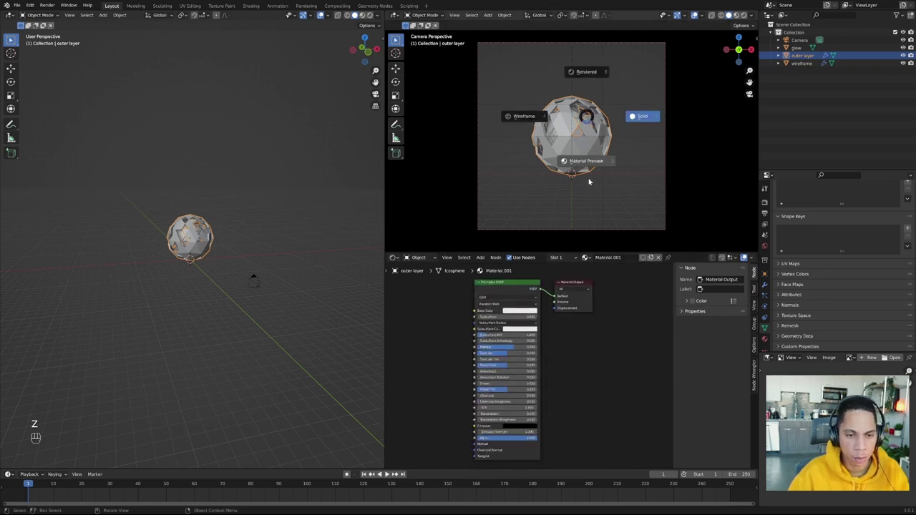
{"action": "left_click", "coordinate": [581, 229]}
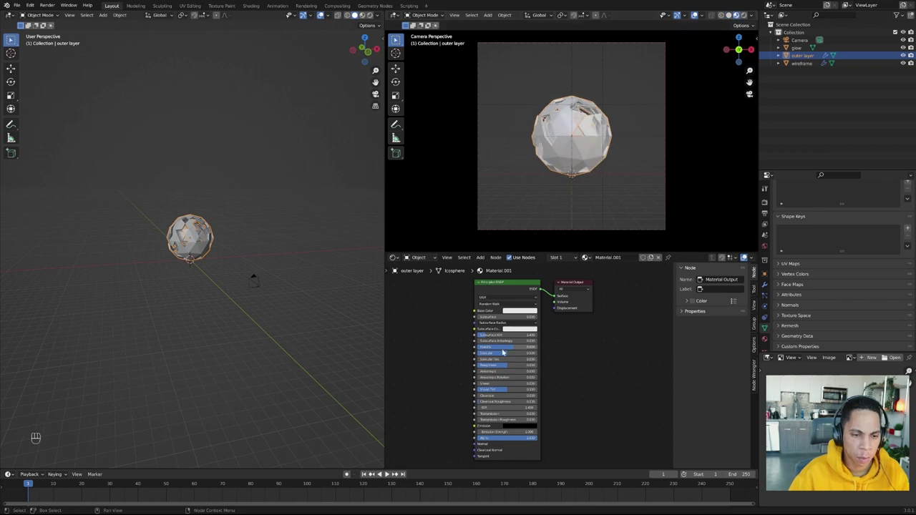
{"action": "mouse_move", "coordinate": [503, 349]}
{"action": "left_mouse_down"}
{"action": "mouse_move", "coordinate": [515, 365]}
{"action": "mouse_move", "coordinate": [501, 365]}
{"action": "left_mouse_up"}
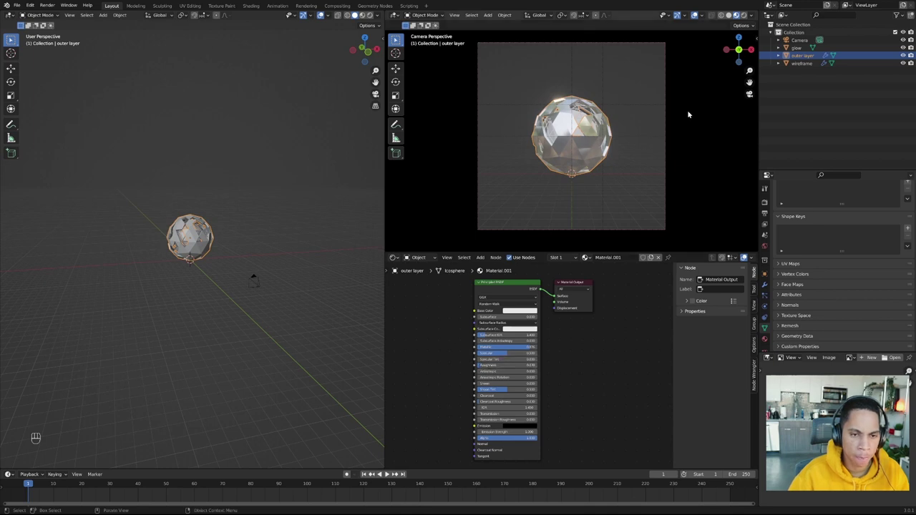
- Create a new material for the wireframe object and name it wireframe
{"action": "left_click", "coordinate": [796, 47]}
{"action": "left_click", "coordinate": [802, 55]}
{"action": "left_click", "coordinate": [802, 63]}
{"action": "left_click", "coordinate": [612, 257]}
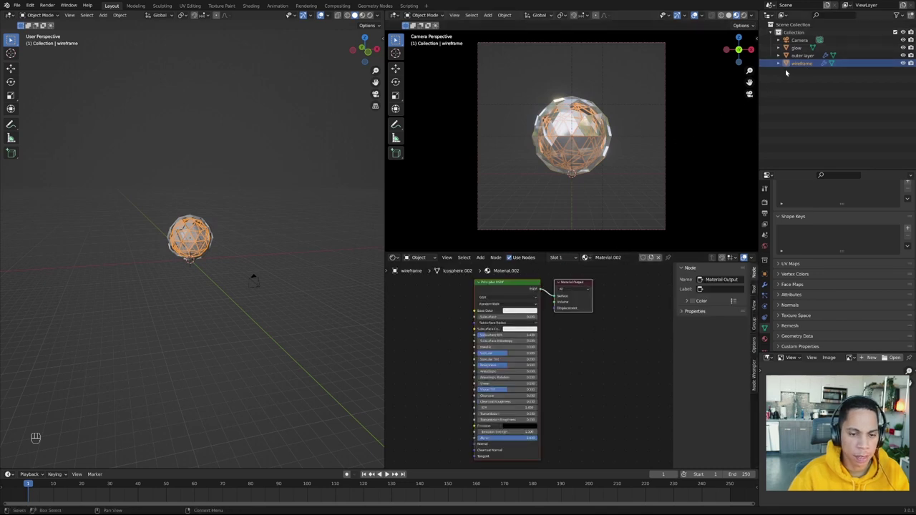
{"action": "double_click", "coordinate": [615, 258]}
{"action": "type", "text": "wireframe"}
{"action": "key", "text": "Return"}
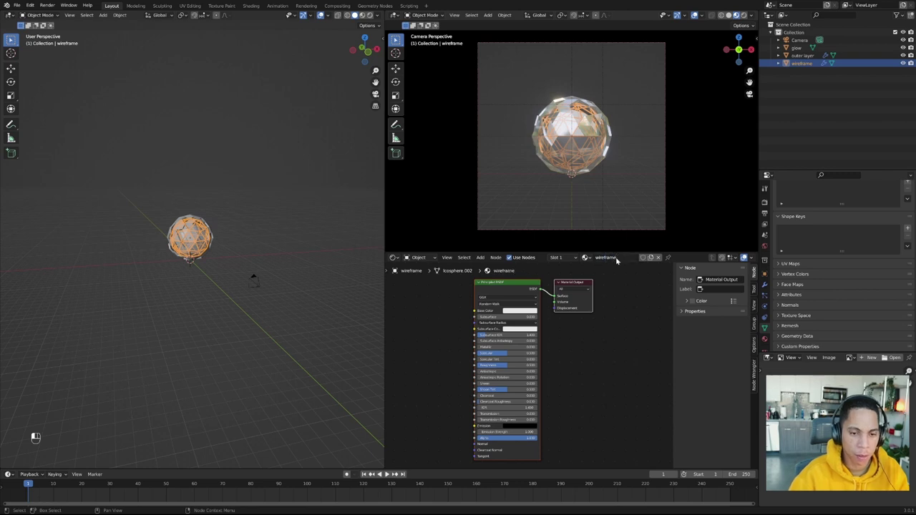
- Rename the outer layer's material as outer-shell
{"action": "left_click", "coordinate": [802, 56]}
{"action": "double_click", "coordinate": [601, 257]}
{"action": "type", "text": "g"}
{"action": "type", "text": "uter-shell"}
{"action": "key", "text": "Return"}
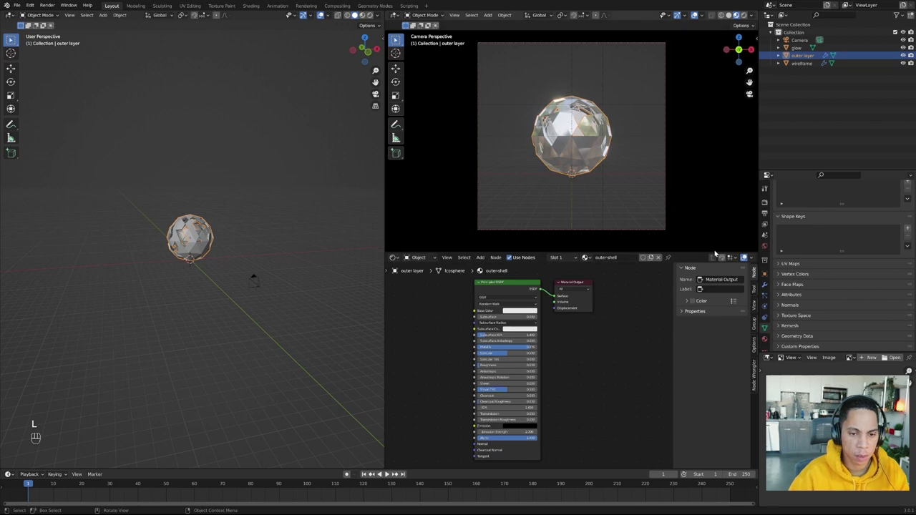
- Give the glow object a new material, replacing its Principled BSDF with an Emission node connected to the output's Surface
{"action": "left_click", "coordinate": [796, 48]}
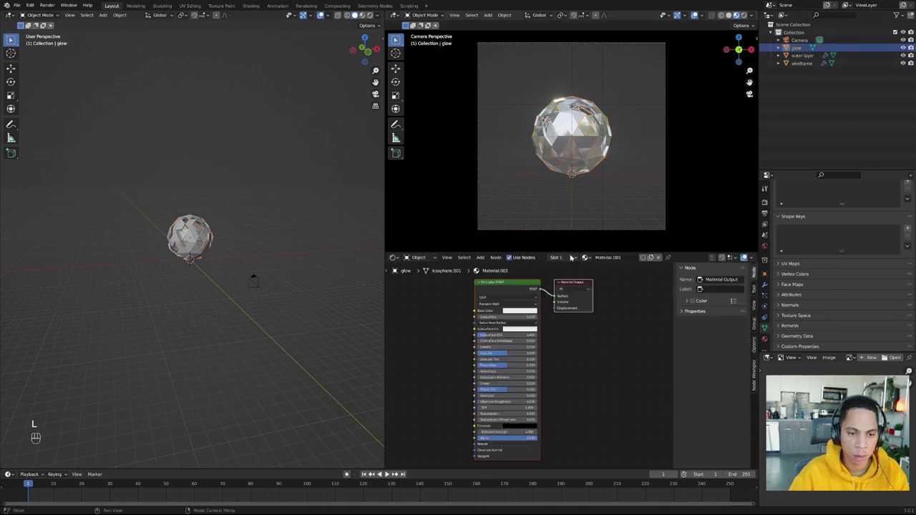
{"action": "left_click", "coordinate": [483, 293]}
{"action": "key", "text": "x"}
{"action": "key", "text": "shift+a"}
{"action": "left_click", "coordinate": [483, 290]}
{"action": "type", "text": "emission"}
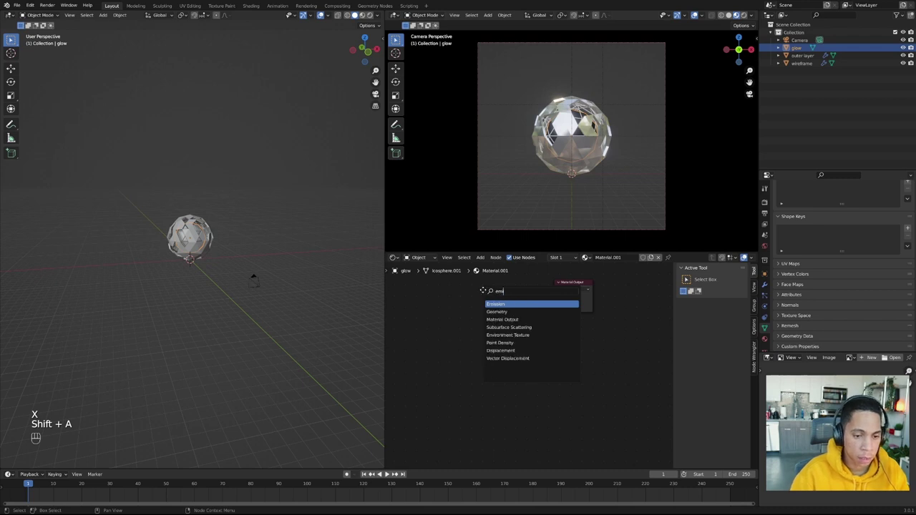
{"action": "key", "text": "Return"}
{"action": "left_click", "coordinate": [511, 295]}
{"action": "left_click_drag", "start_coordinate": [515, 299], "coordinate": [554, 296]}
- Set the glow's emission colour to light green and switch the camera view to Rendered shading
{"action": "left_click", "coordinate": [501, 308]}
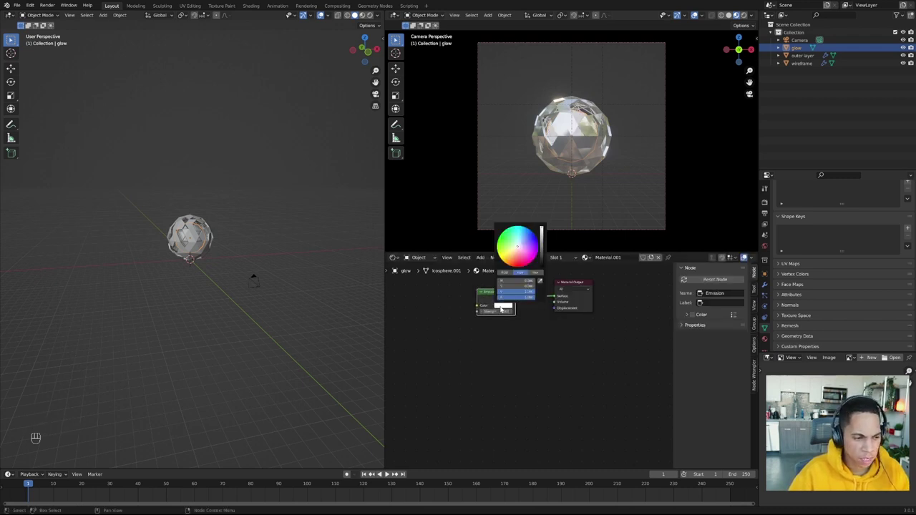
{"action": "left_click", "coordinate": [513, 241]}
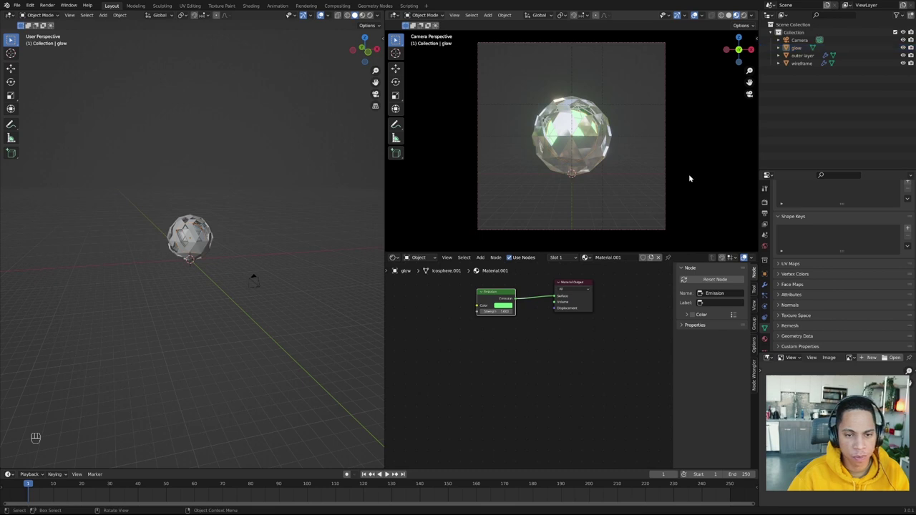
{"action": "key", "text": "z"}
{"action": "left_click", "coordinate": [582, 94]}
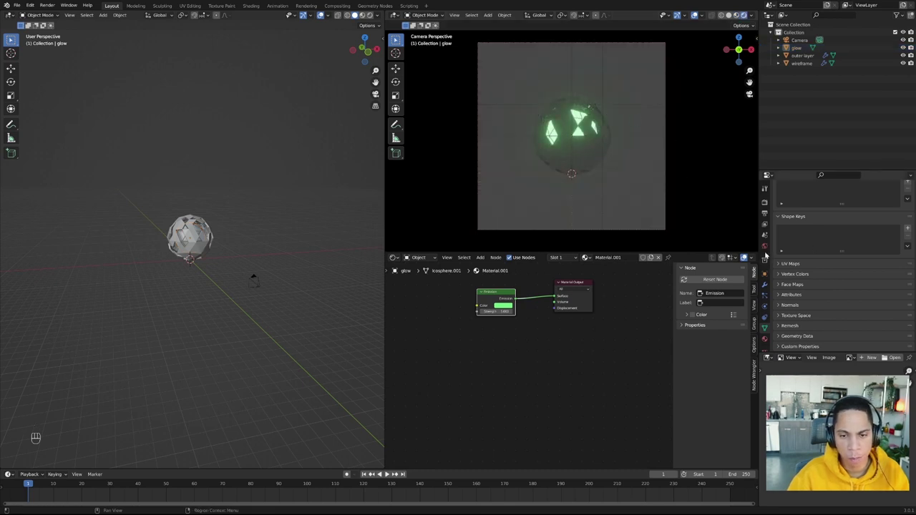
- Darken the world background colour to black
{"action": "left_click", "coordinate": [764, 246]}
{"action": "left_click", "coordinate": [837, 252]}
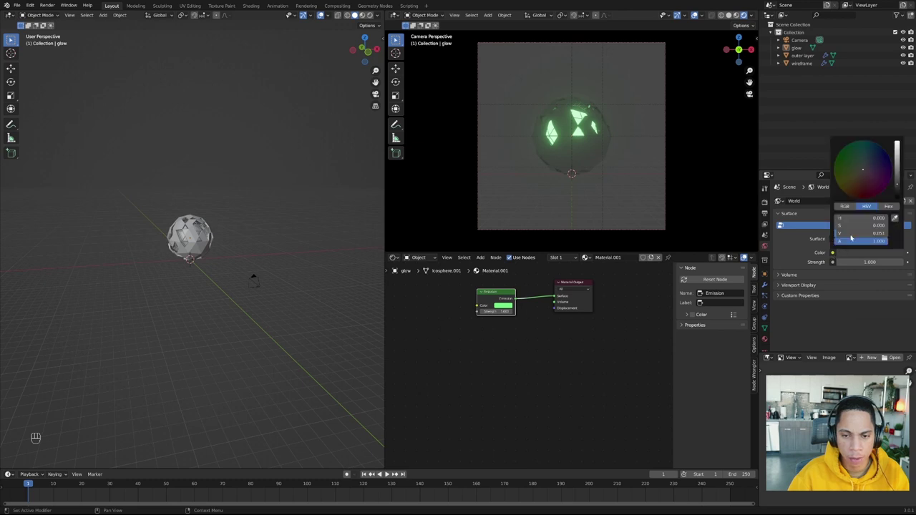
{"action": "left_click_drag", "start_coordinate": [899, 187], "coordinate": [899, 197]}
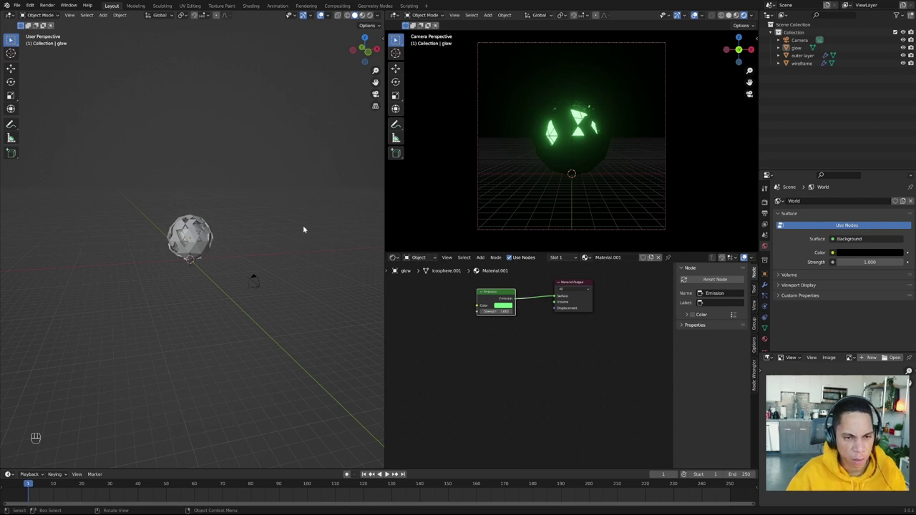
- Add a mesh plane at the sphere's base and enlarge it freehand so it extends past the sphere
{"action": "key", "text": "shift+a"}
{"action": "mouse_move", "coordinate": [285, 231]}
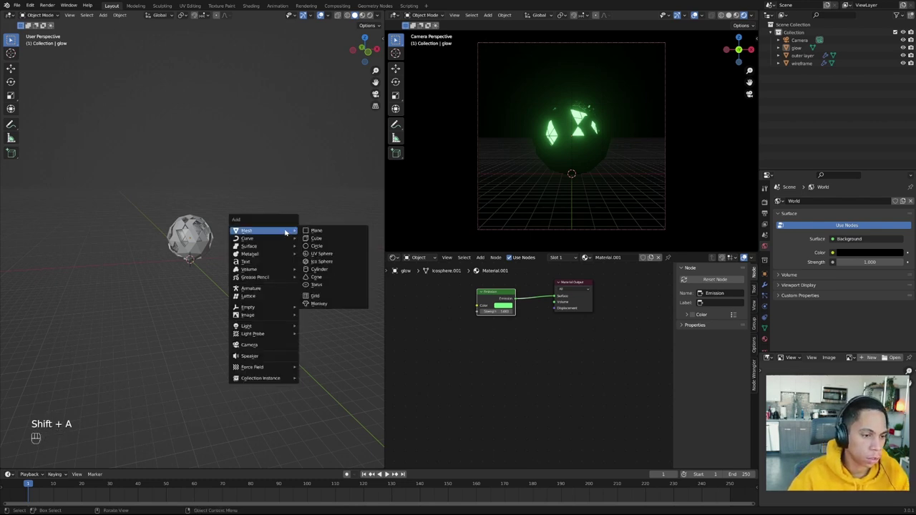
{"action": "left_click", "coordinate": [325, 232]}
{"action": "key", "text": "s"}
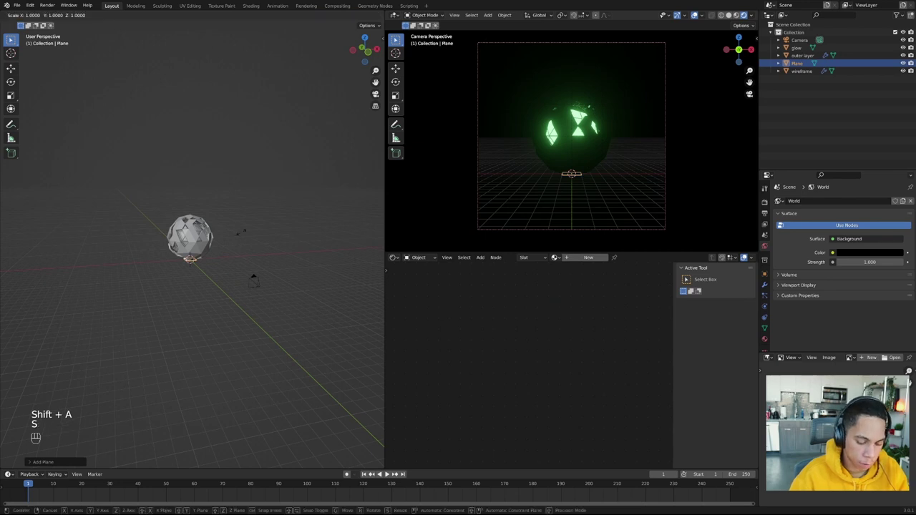
{"action": "left_click", "coordinate": [242, 233]}
{"action": "middle_click_drag", "start_coordinate": [242, 233], "coordinate": [234, 249]}
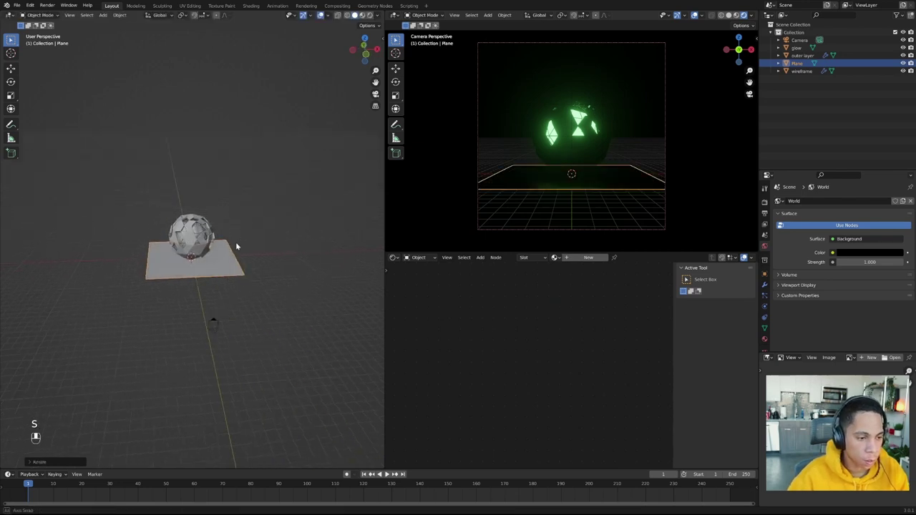
- Scale the plane up by a further factor of 8 to form a large floor
{"action": "key", "text": "s"}
{"action": "key", "text": "9"}
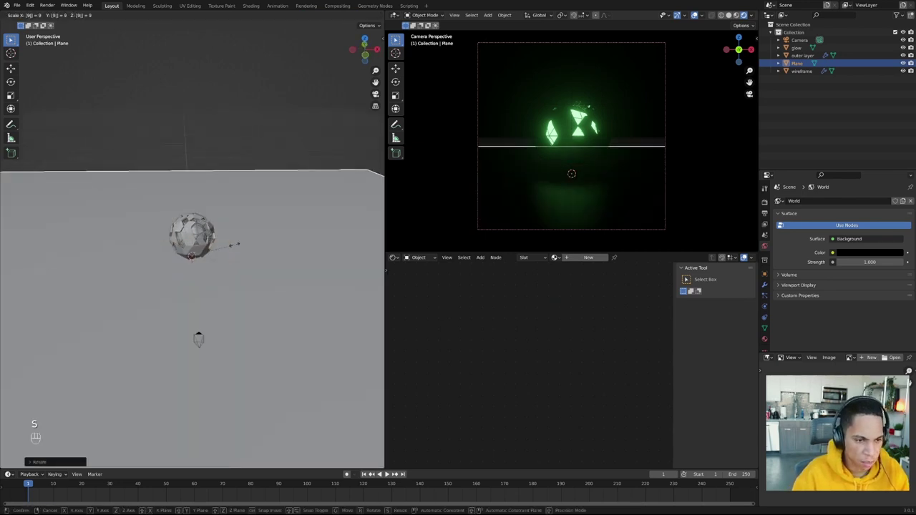
{"action": "key", "text": "BackSpace"}
{"action": "key", "text": "s"}
{"action": "key", "text": "8"}
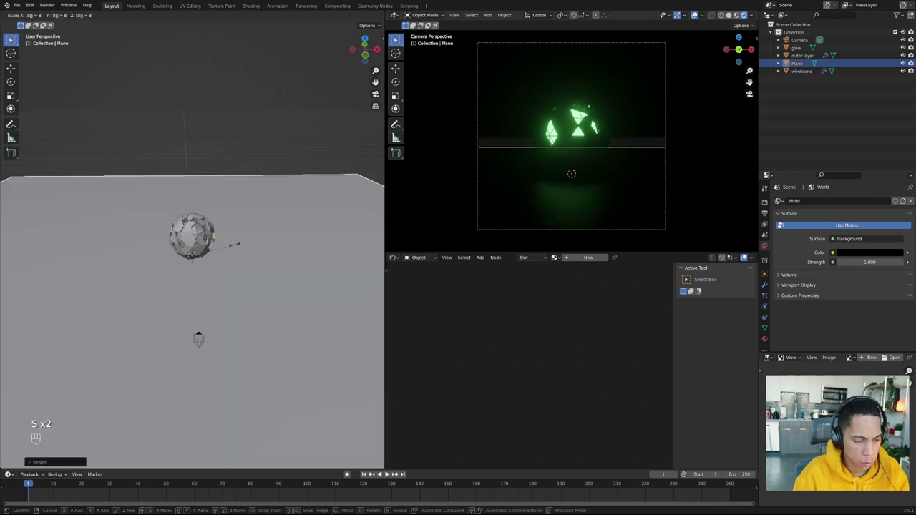
{"action": "left_click", "coordinate": [234, 244]}
- Lower the floor plane slightly along Z beneath the sphere and keep it selected
{"action": "key", "text": "g"}
{"action": "key", "text": "z"}
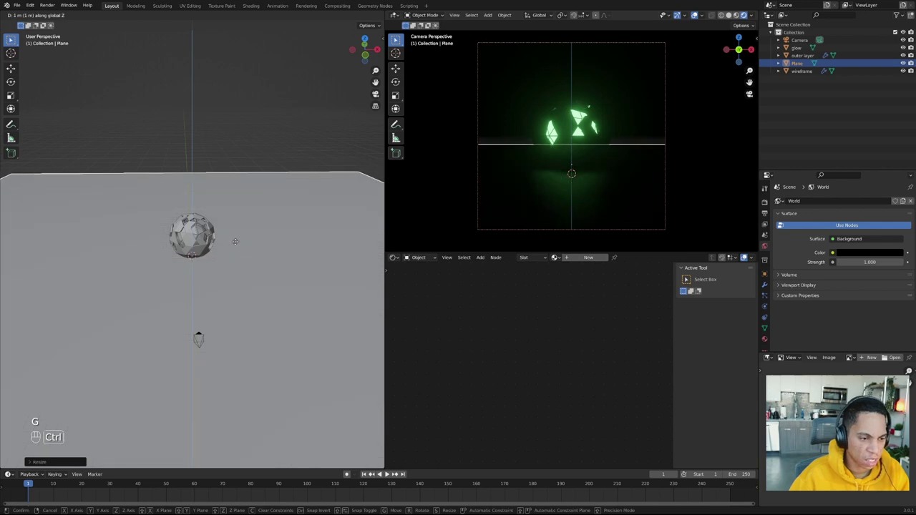
{"action": "left_click", "coordinate": [236, 254]}
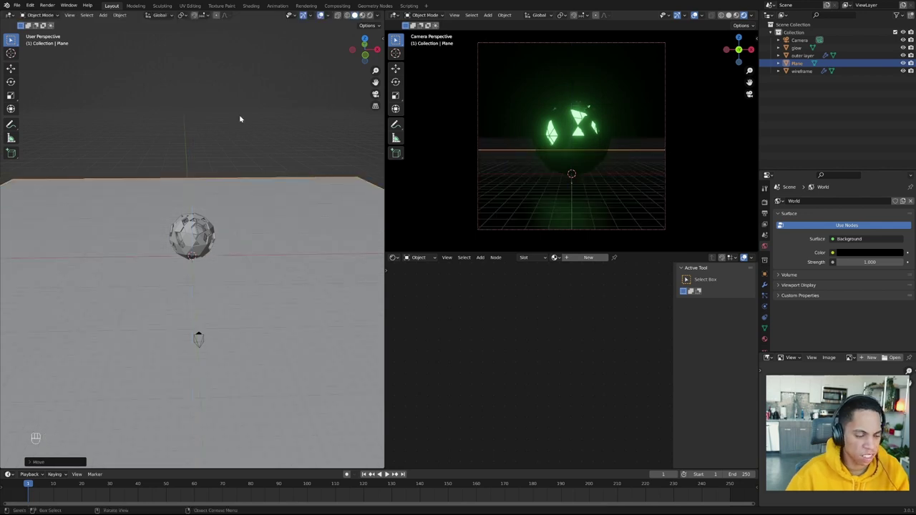
{"action": "left_click", "coordinate": [277, 157]}
{"action": "left_click", "coordinate": [323, 204]}
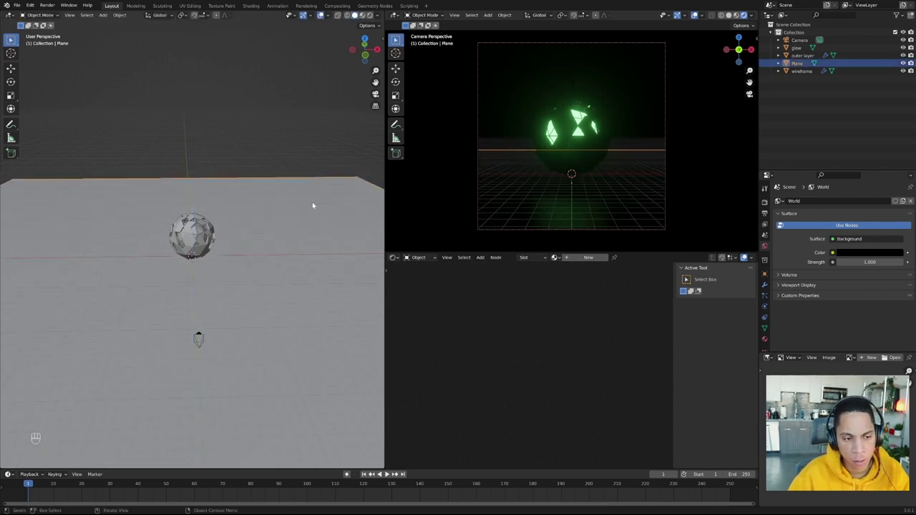
- Create a material named ground-floor for the plane, with nearly full Metallic and Roughness about 0.4
{"action": "left_click", "coordinate": [586, 258]}
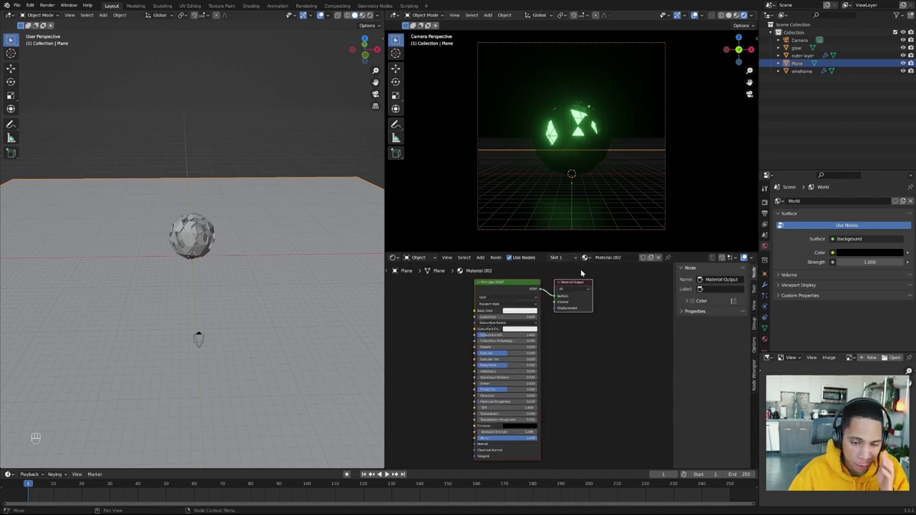
{"action": "double_click", "coordinate": [607, 257]}
{"action": "type", "text": "g"}
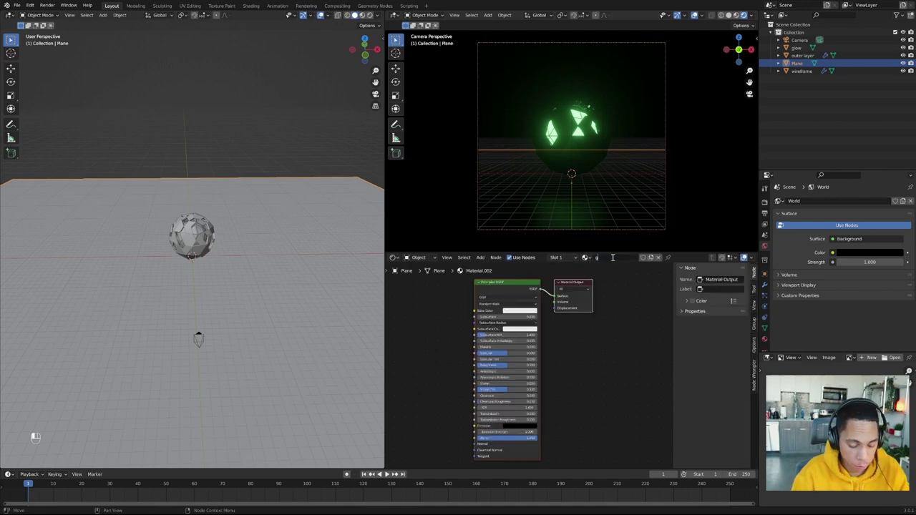
{"action": "type", "text": "round-floor"}
{"action": "key", "text": "Return"}
{"action": "left_click_drag", "start_coordinate": [500, 347], "coordinate": [529, 347]}
- Rename the floor plane object as ground and deselect it
{"action": "middle_click_drag", "start_coordinate": [328, 347], "coordinate": [299, 250]}
{"action": "left_click", "coordinate": [300, 166]}
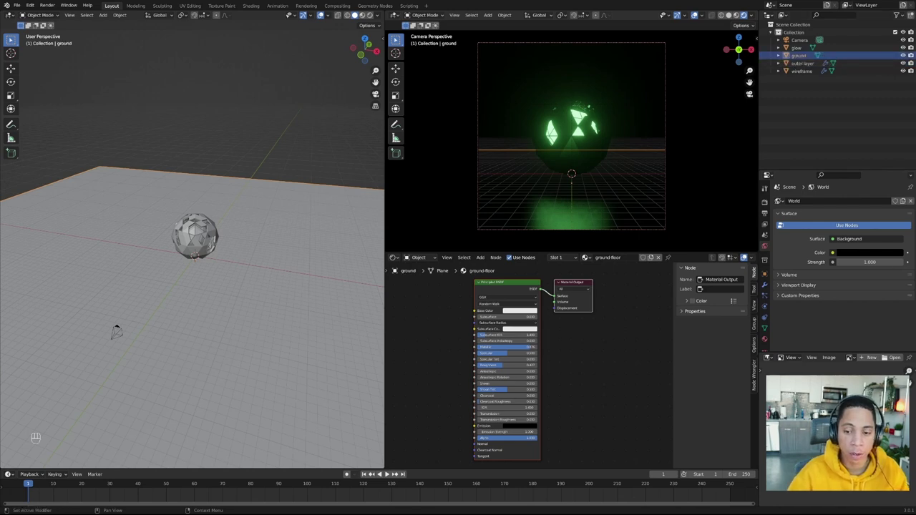
{"action": "left_click", "coordinate": [253, 126]}
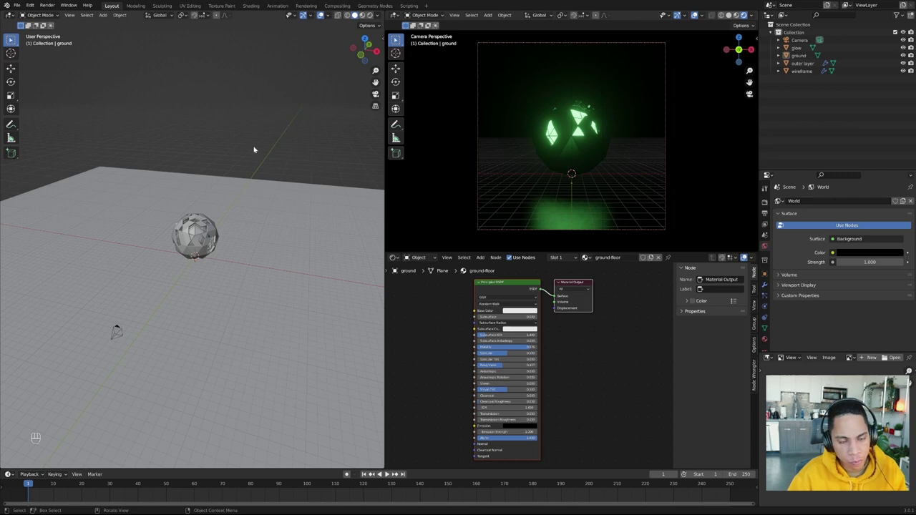
{"action": "key", "text": "space"}
{"action": "left_click", "coordinate": [29, 485]}
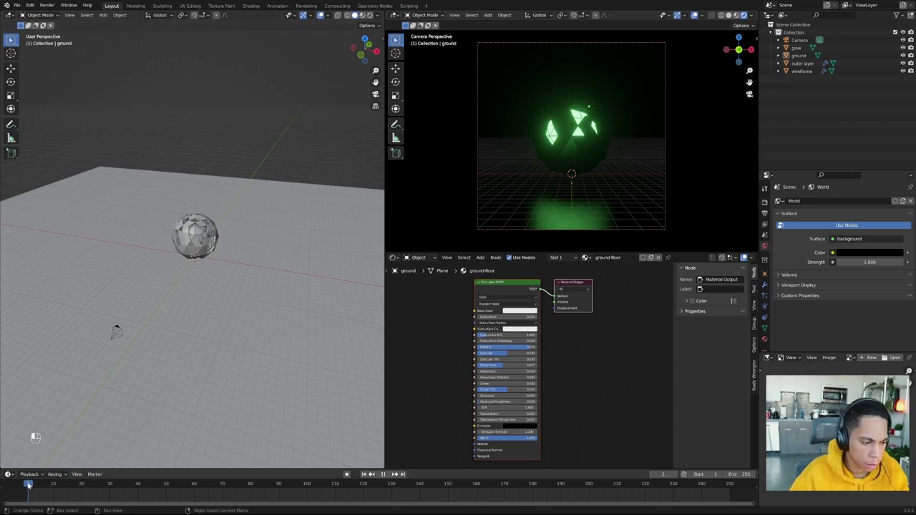
{"action": "left_click_drag", "start_coordinate": [28, 485], "coordinate": [25, 485]}
{"action": "key", "text": "space"}
- Select the outer layer sphere and insert a 0° keyframe for its Z rotation at frame 1
{"action": "left_click", "coordinate": [197, 239]}
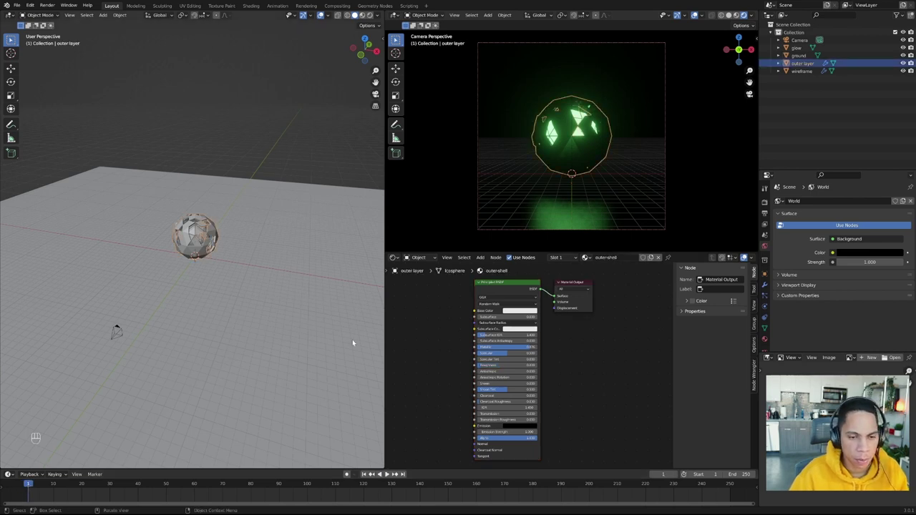
{"action": "key", "text": "alt+a"}
{"action": "left_click", "coordinate": [196, 243]}
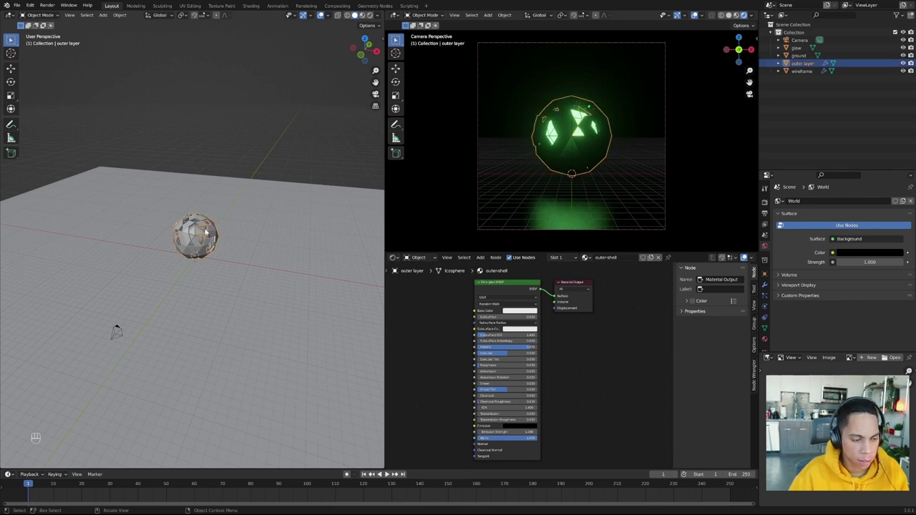
{"action": "key", "text": "n"}
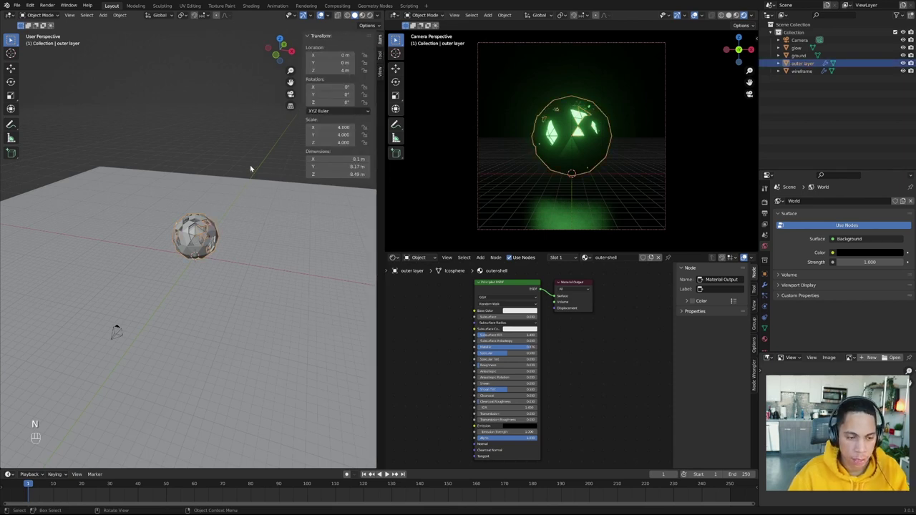
{"action": "left_click_drag", "start_coordinate": [337, 102], "coordinate": [355, 102]}
{"action": "key", "text": "ctrl+z"}
{"action": "right_click", "coordinate": [324, 102]}
{"action": "left_click", "coordinate": [325, 112]}
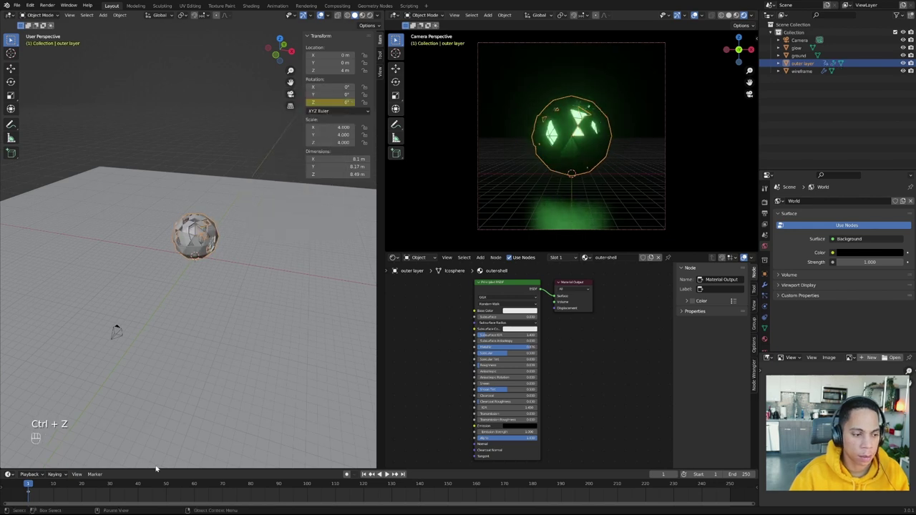
- Set the outer layer's Z rotation to 360° at frame 250 and keyframe that single value
{"action": "key", "text": "shift+Right"}
{"action": "left_click", "coordinate": [340, 103]}
{"action": "type", "text": "360"}
{"action": "key", "text": "Return"}
{"action": "right_click", "coordinate": [341, 105]}
{"action": "left_click", "coordinate": [341, 105]}
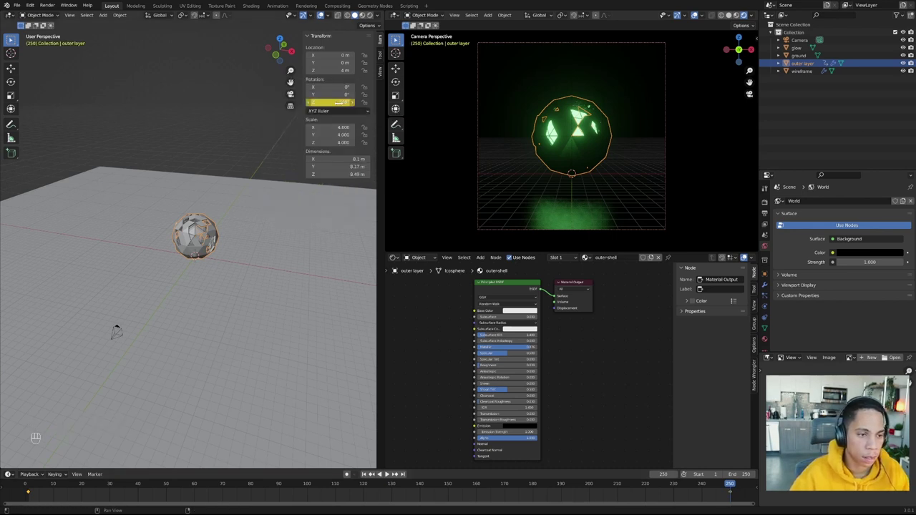
- Play back the outer layer's rotation from the start, then return to frame 1
{"action": "left_click", "coordinate": [29, 485]}
{"action": "key", "text": "space"}
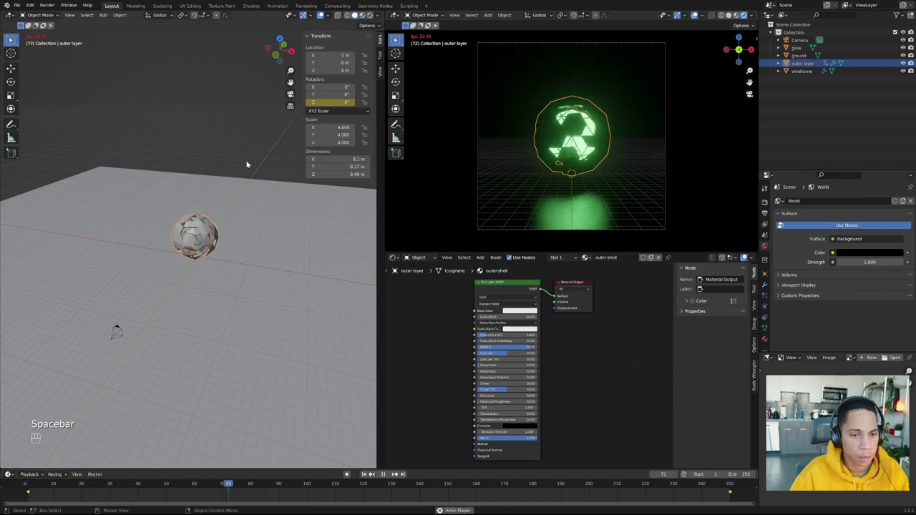
{"action": "key", "text": "space"}
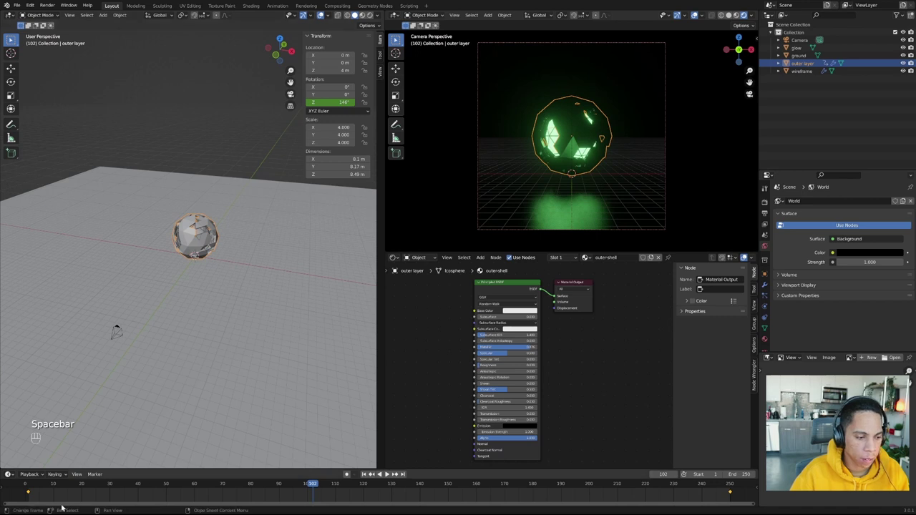
{"action": "key", "text": "shift+Left"}
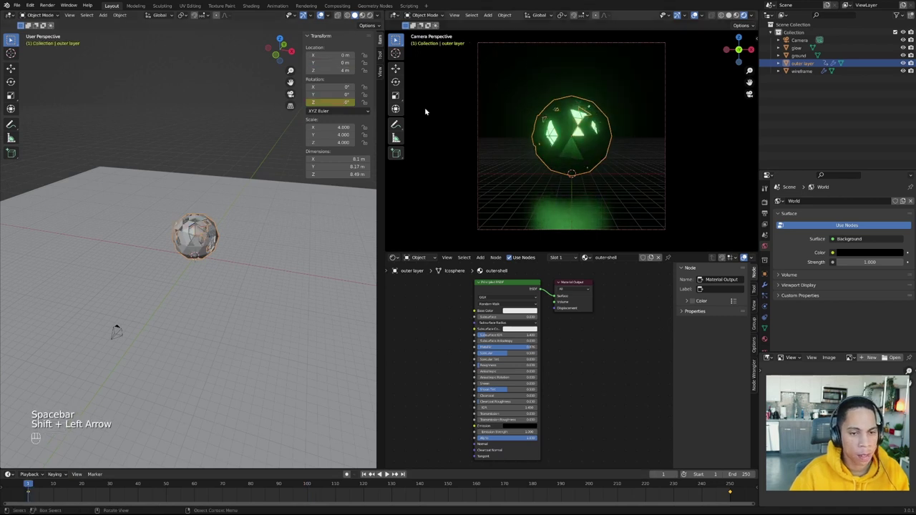
- Select the wireframe object and insert a 0° keyframe for its Z rotation at frame 1
{"action": "left_click", "coordinate": [802, 70]}
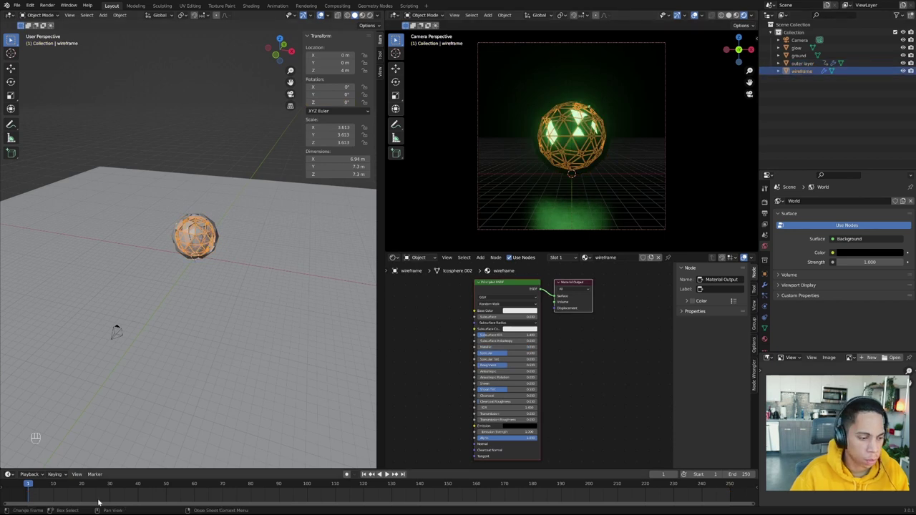
{"action": "right_click", "coordinate": [330, 101]}
{"action": "left_click", "coordinate": [330, 102]}
- Set the wireframe's Z rotation to -360° at frame 250 and keyframe it
{"action": "key", "text": "shift+Right"}
{"action": "left_click", "coordinate": [331, 102]}
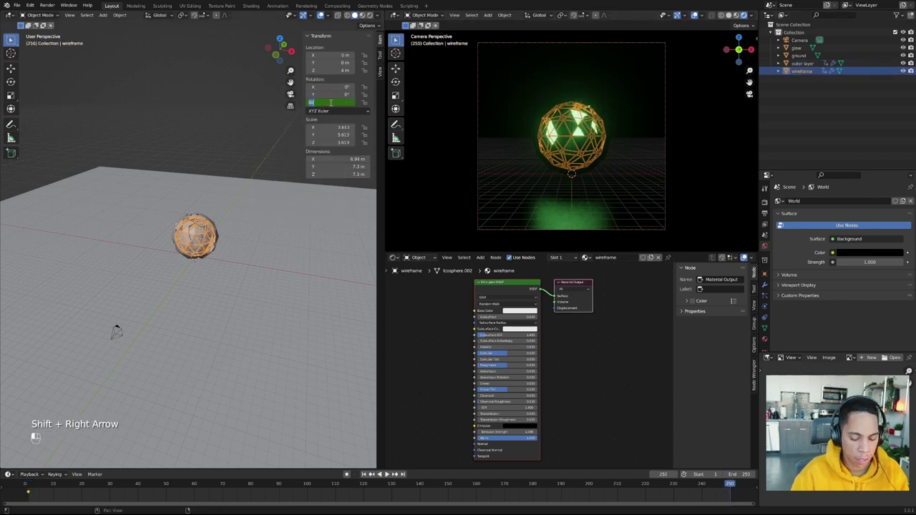
{"action": "type", "text": "360"}
{"action": "key", "text": "Return"}
{"action": "right_click", "coordinate": [330, 102]}
{"action": "left_click", "coordinate": [330, 102]}
- Play back the counter-rotating outer layer and wireframe to check the motion, then return to frame 1
{"action": "key", "text": "shift+Left"}
{"action": "key", "text": "Left"}
{"action": "key", "text": "Right"}
{"action": "key", "text": "space"}
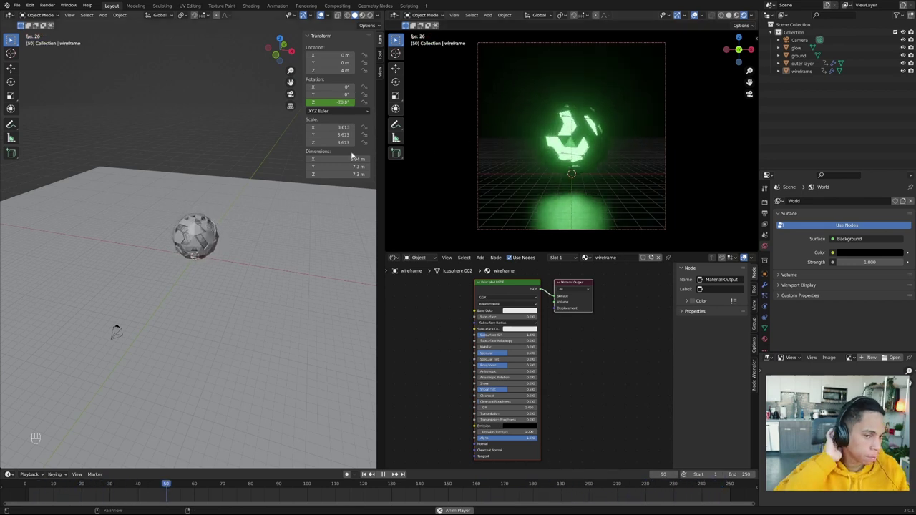
{"action": "key", "text": "space"}
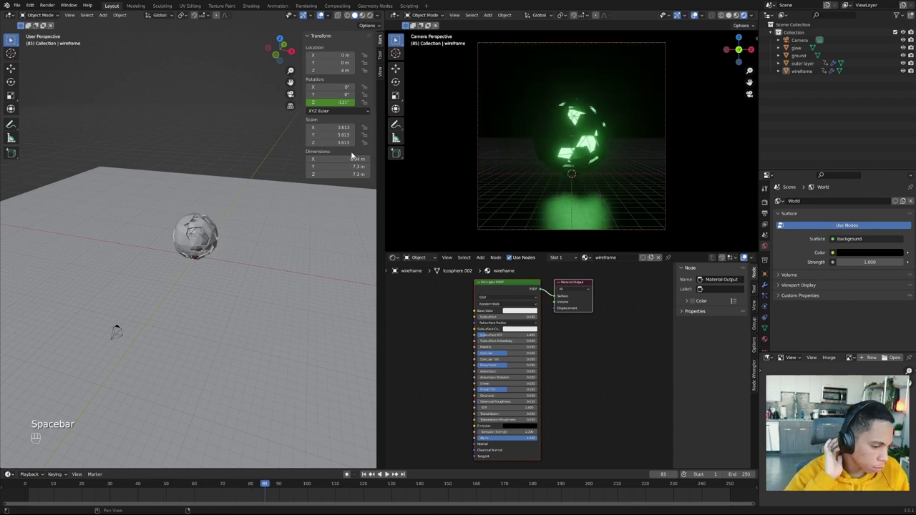
{"action": "left_click", "coordinate": [67, 485]}
{"action": "key", "text": "space"}
{"action": "left_click_drag", "start_coordinate": [66, 487], "coordinate": [16, 490]}
{"action": "left_click", "coordinate": [383, 473]}
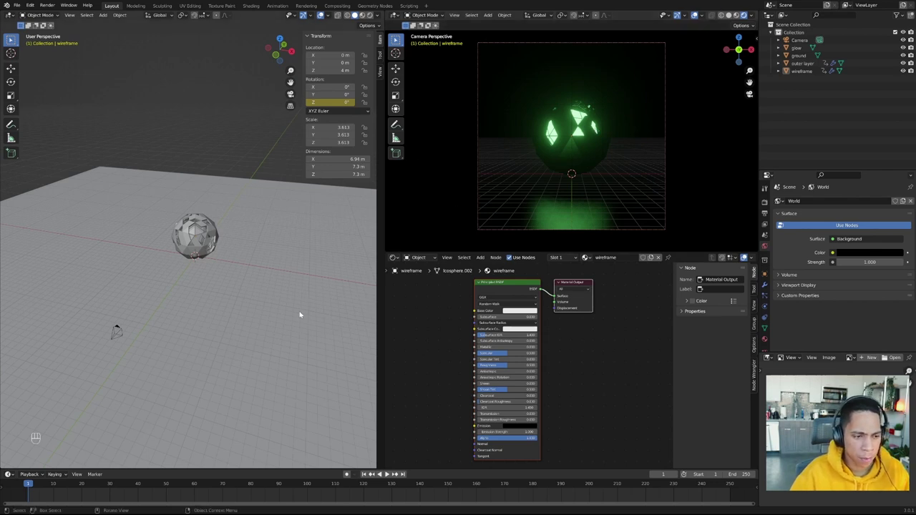
- Save the project and add a Video Editing workspace
{"action": "key", "text": "ctrl+s"}
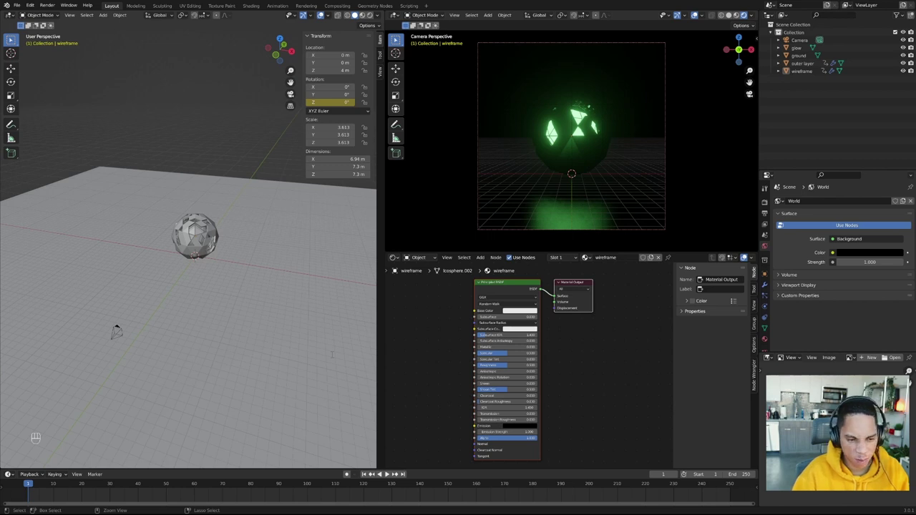
{"action": "key", "text": "ctrl+s"}
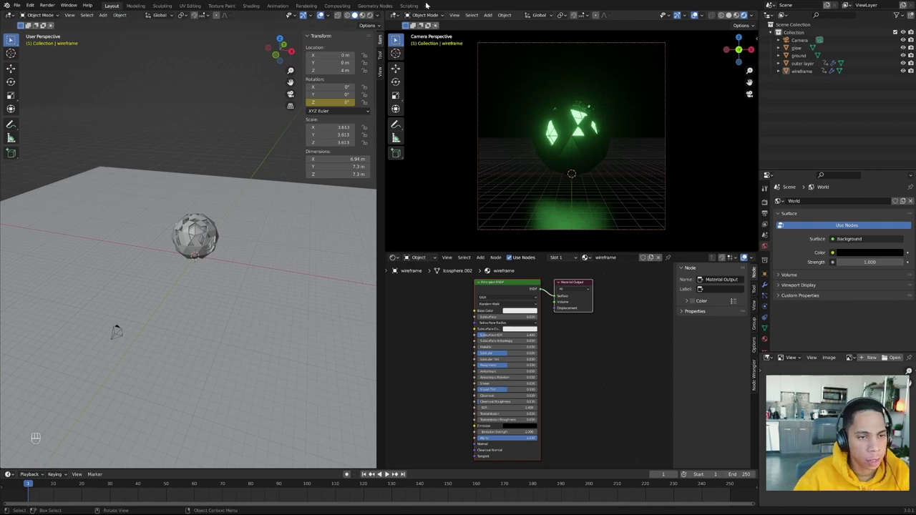
{"action": "left_click", "coordinate": [426, 5]}
{"action": "mouse_move", "coordinate": [425, 53]}
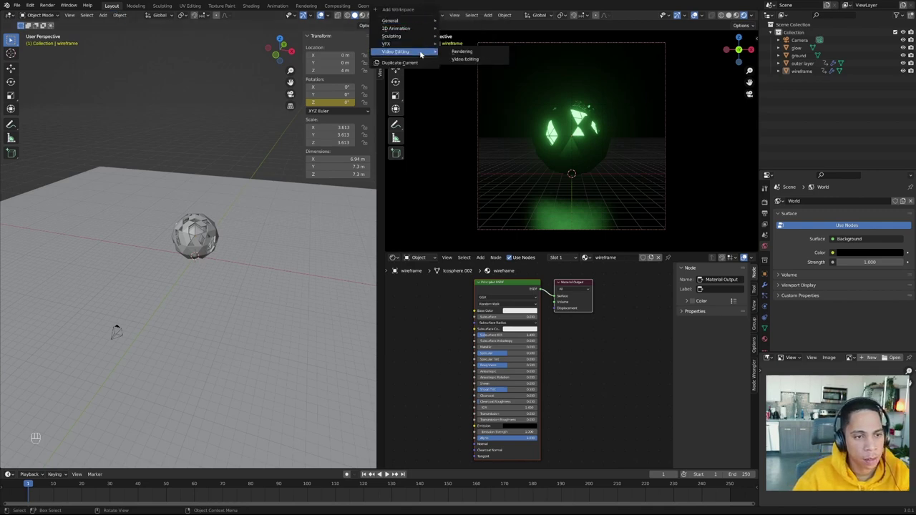
{"action": "left_click", "coordinate": [465, 58]}
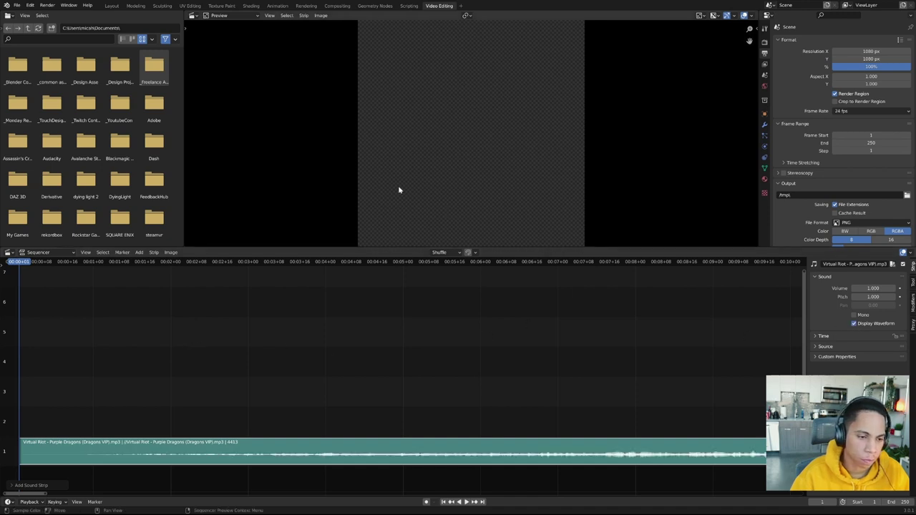
- Play the music strip in the sequencer and reduce its volume to 0.020
{"action": "key", "text": "space"}
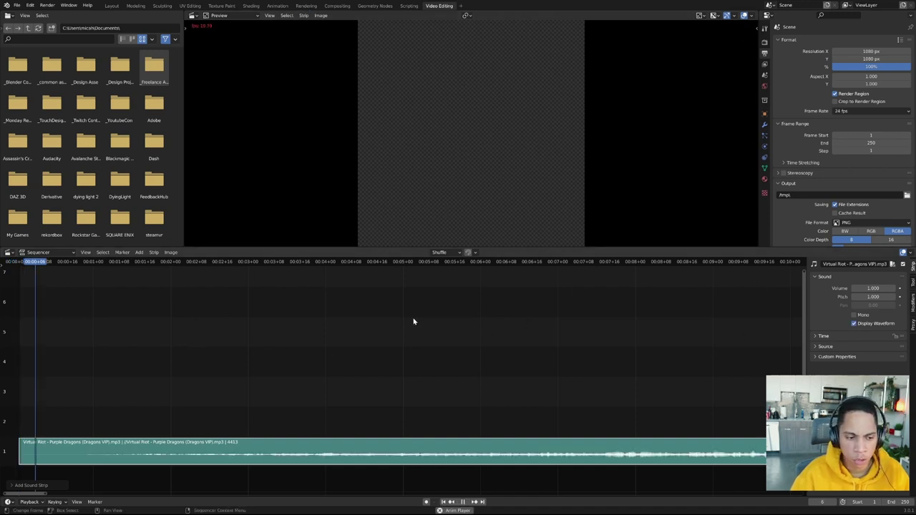
{"action": "key", "text": "space"}
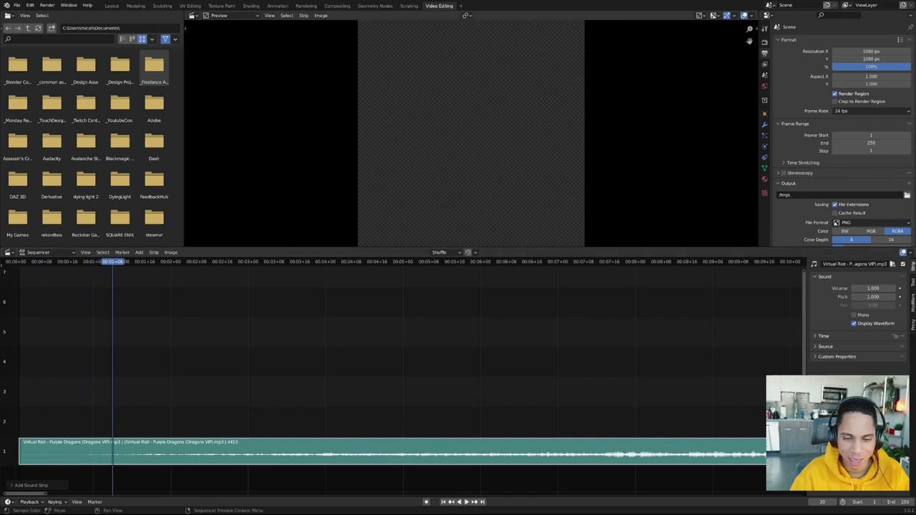
{"action": "key", "text": "space"}
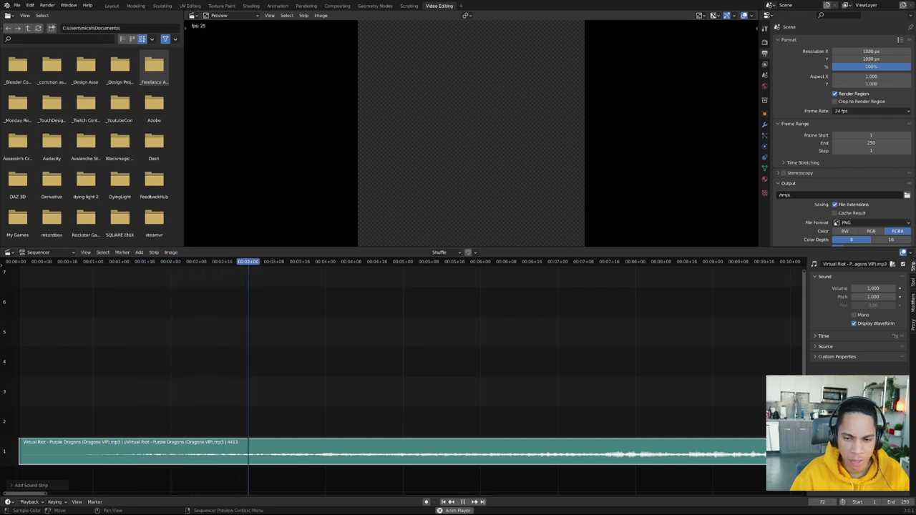
{"action": "left_click_drag", "start_coordinate": [873, 288], "coordinate": [830, 287]}
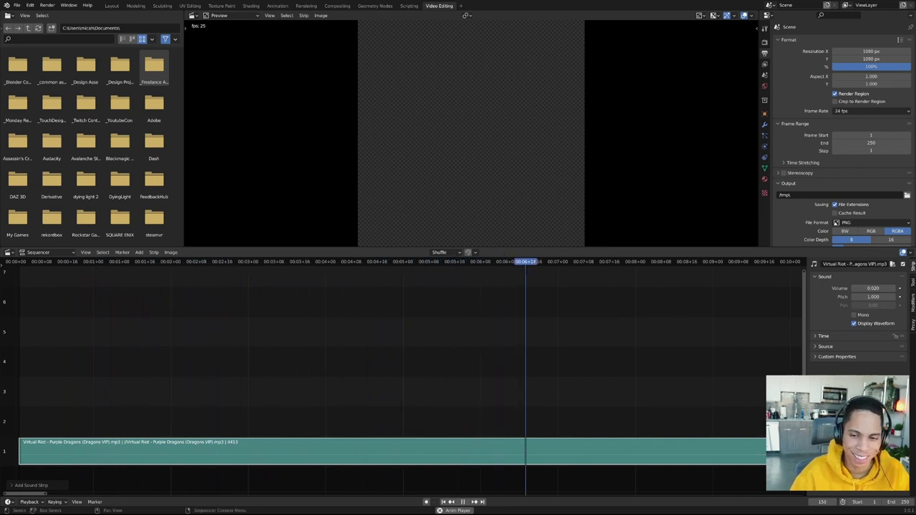
{"action": "key", "text": "space"}
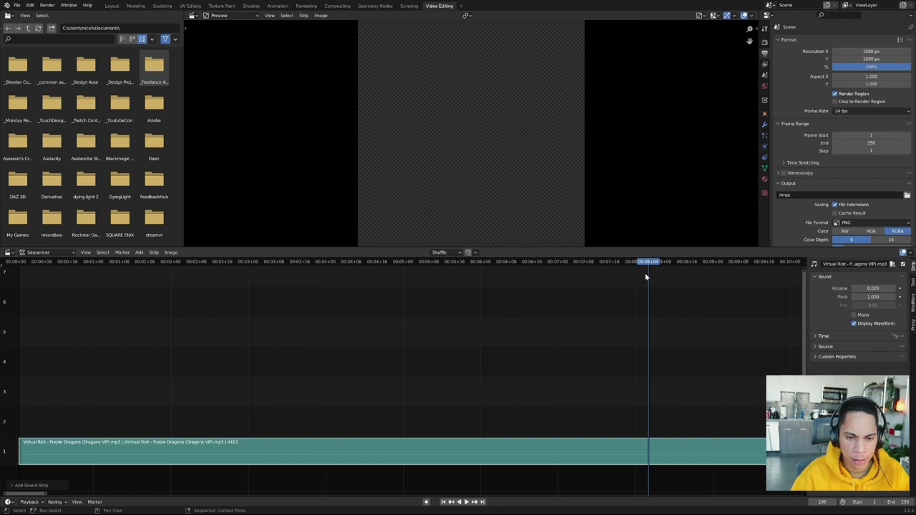
- Slide the music strip earlier in the sequencer and check the scene briefly in the Layout workspace
{"action": "left_click_drag", "start_coordinate": [342, 451], "coordinate": [324, 451]}
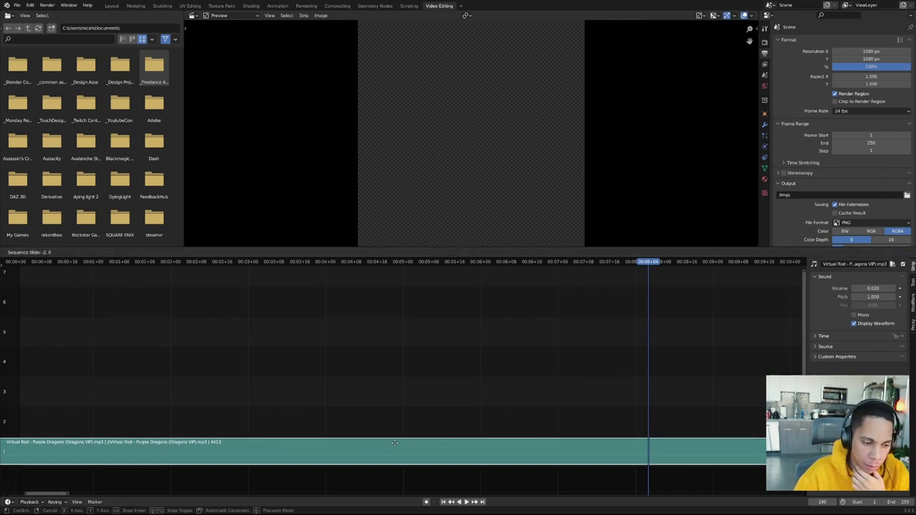
{"action": "left_click", "coordinate": [112, 6]}
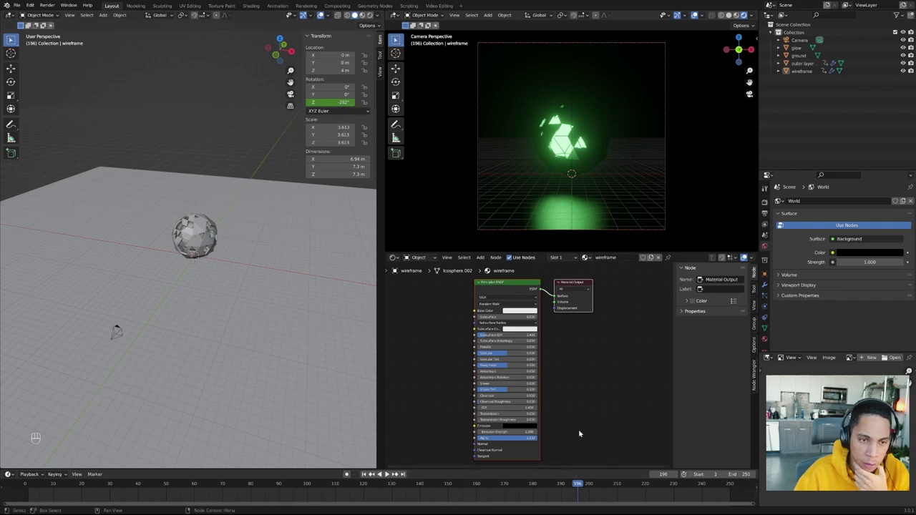
{"action": "left_click", "coordinate": [439, 6]}
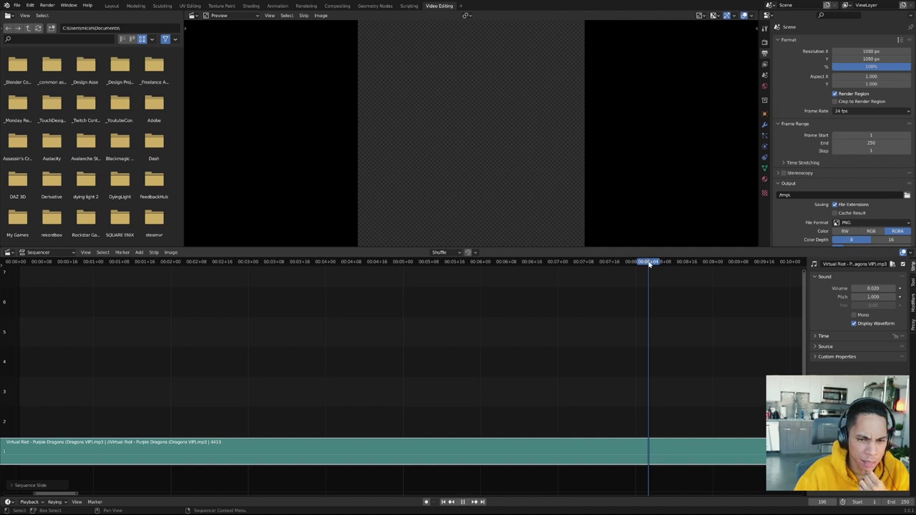
- Raise the music strip's volume to 1.020 and play a section of it from further along the timeline
{"action": "left_click_drag", "start_coordinate": [647, 262], "coordinate": [246, 286]}
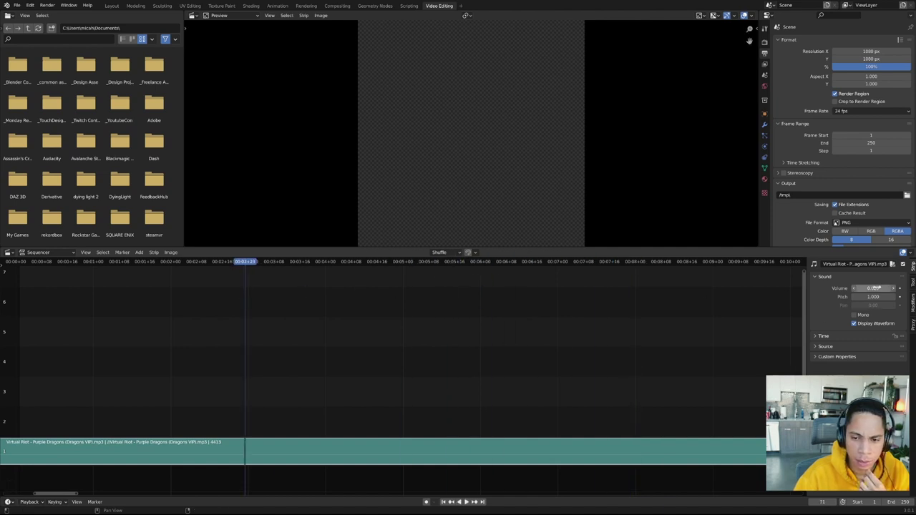
{"action": "left_click_drag", "start_coordinate": [876, 287], "coordinate": [880, 288]}
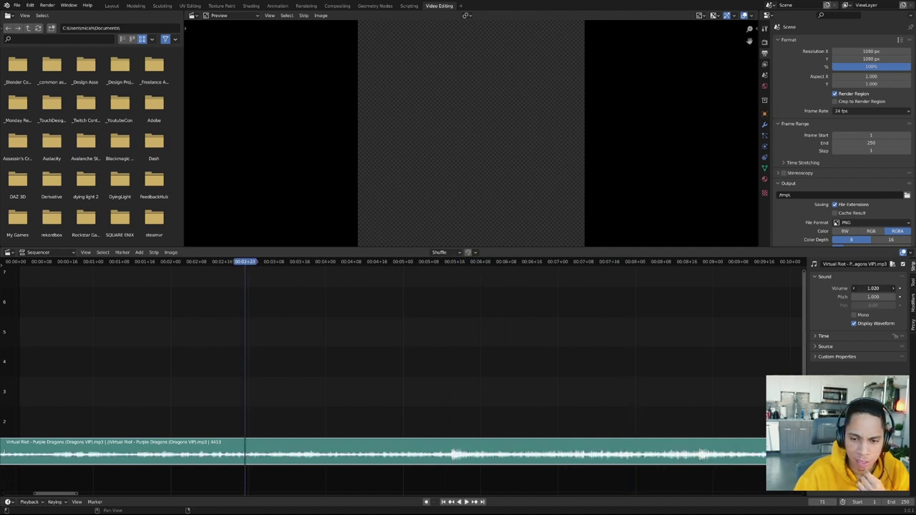
{"action": "left_click_drag", "start_coordinate": [245, 263], "coordinate": [376, 264]}
{"action": "key", "text": "space"}
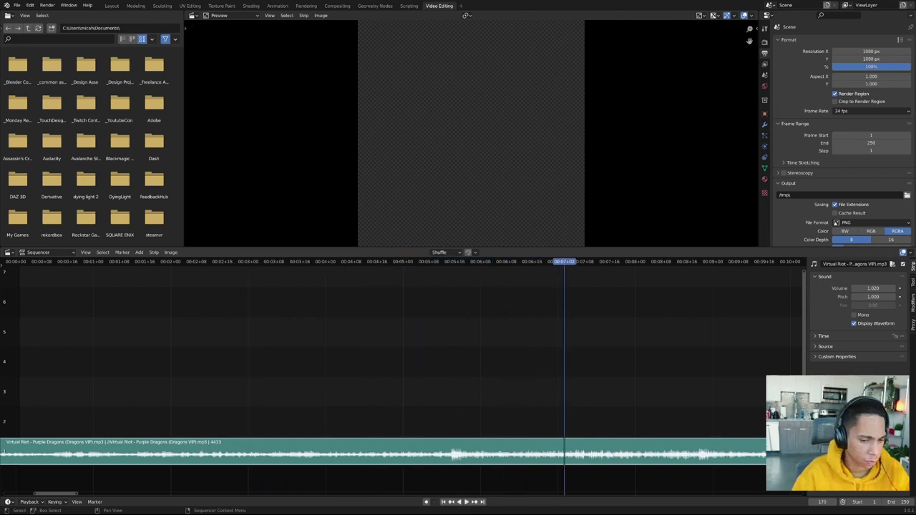
- Slide the music strip further back so its louder section falls near the start, checking the position by playback
{"action": "left_click_drag", "start_coordinate": [423, 451], "coordinate": [273, 451]}
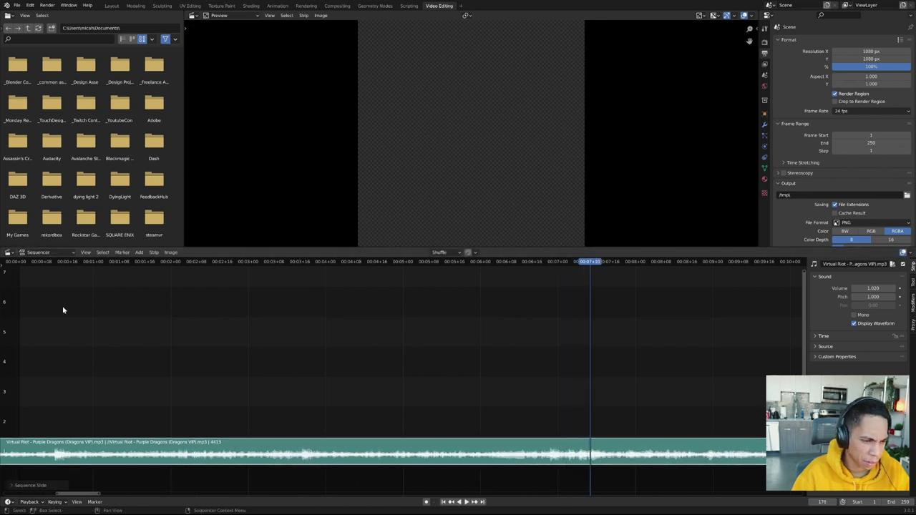
{"action": "left_click", "coordinate": [31, 264]}
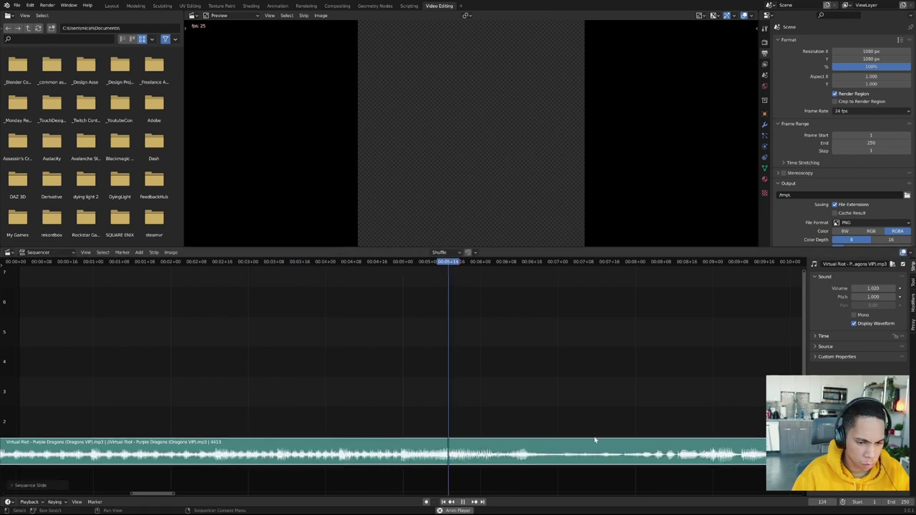
{"action": "key", "text": "space"}
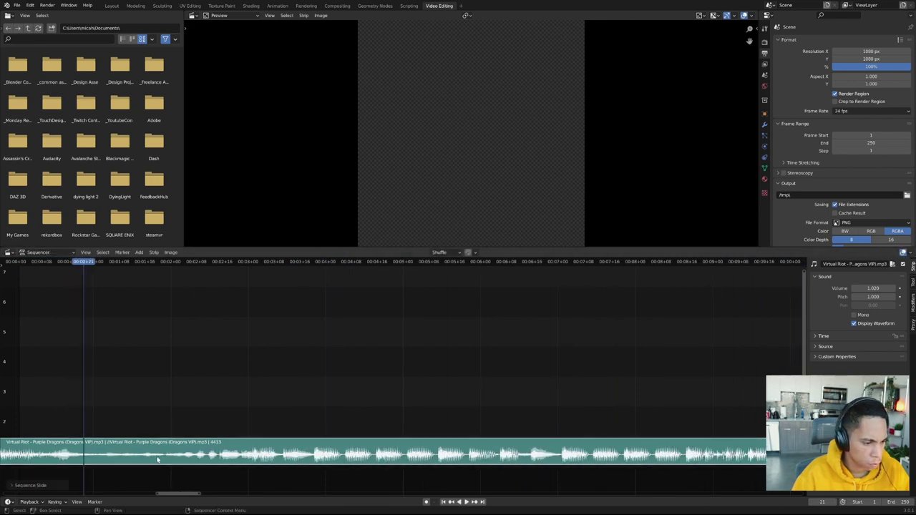
{"action": "key", "text": "shift+Left"}
{"action": "key", "text": "space"}
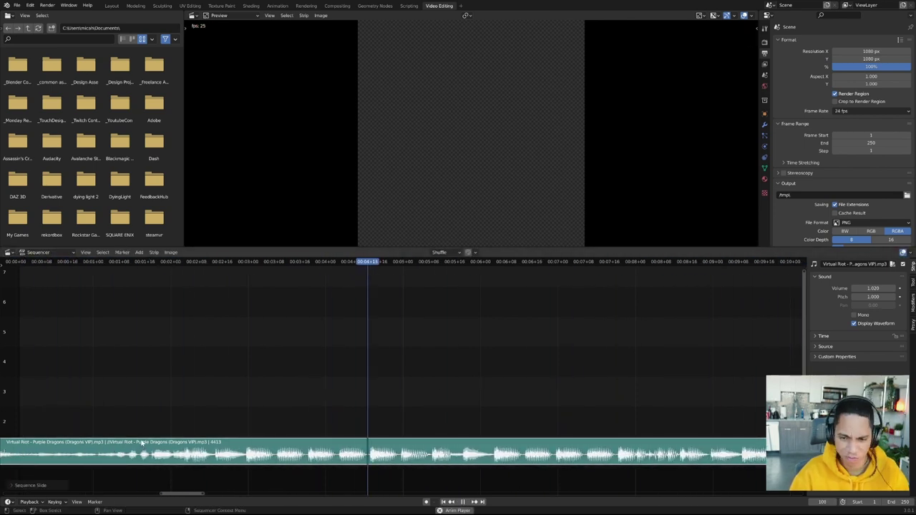
{"action": "key", "text": "space"}
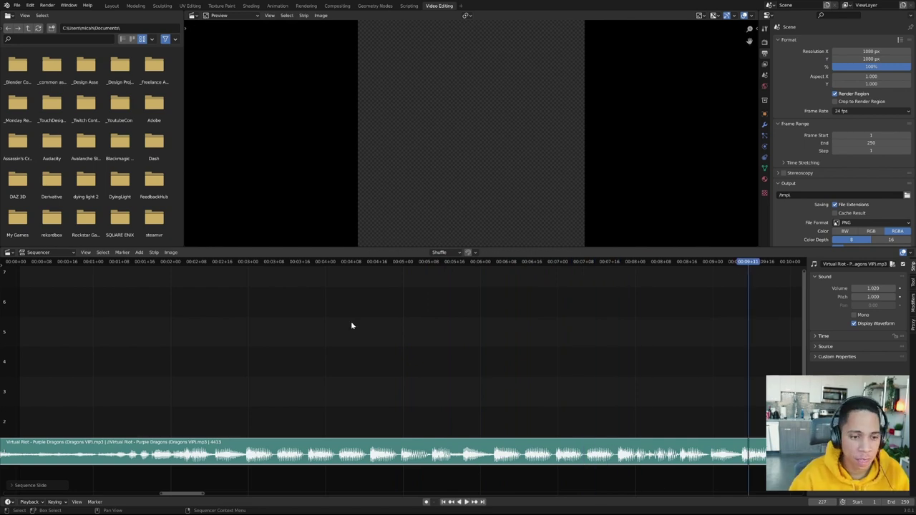
- Play the repositioned music strip again from frame 1
{"action": "key", "text": "shift+Left"}
{"action": "left_click_drag", "start_coordinate": [876, 288], "coordinate": [875, 288]}
{"action": "key", "text": "Escape"}
{"action": "key", "text": "space"}
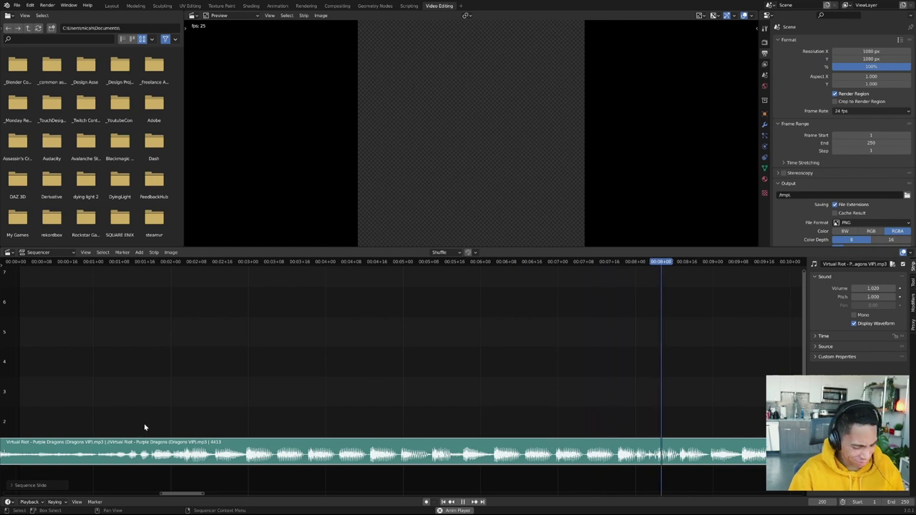
- Lower the music strip's volume to 0.530 and play it from frame 1
{"action": "key", "text": "space"}
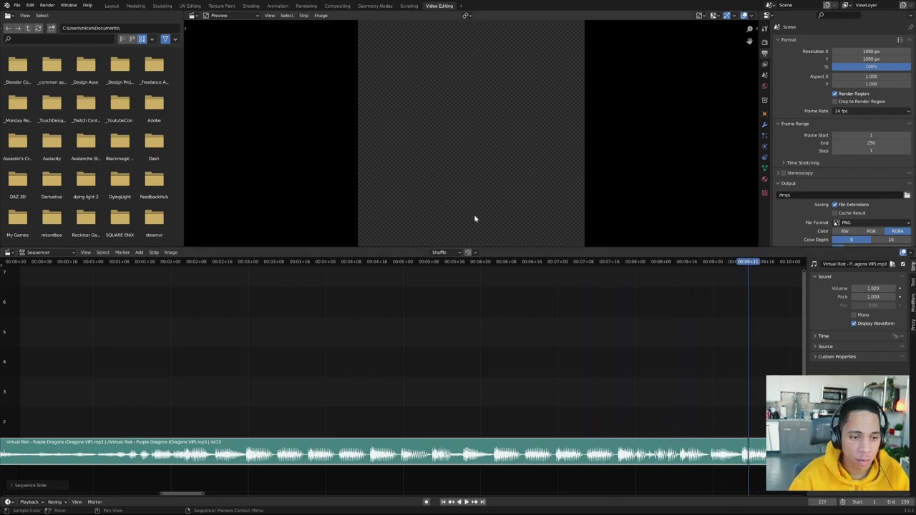
{"action": "left_click", "coordinate": [22, 264]}
{"action": "key", "text": "space"}
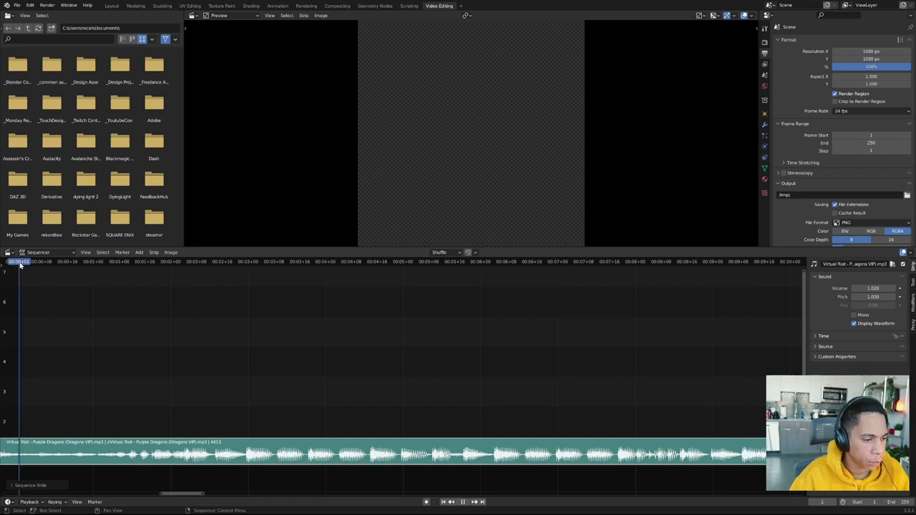
{"action": "key", "text": "Escape"}
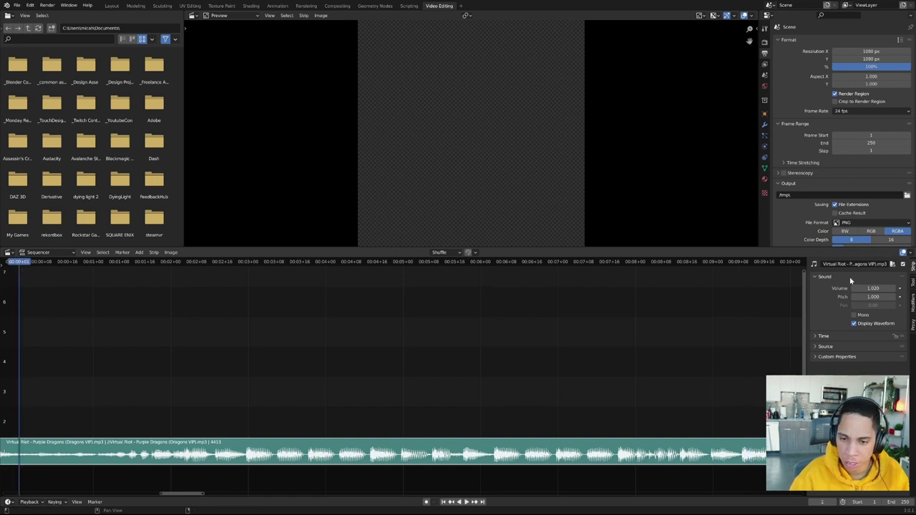
{"action": "left_click_drag", "start_coordinate": [873, 288], "coordinate": [845, 287]}
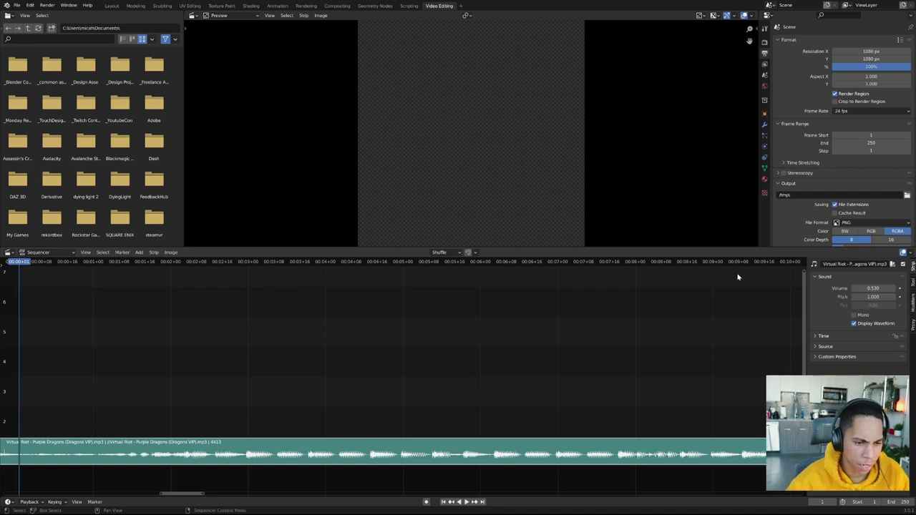
{"action": "key", "text": "space"}
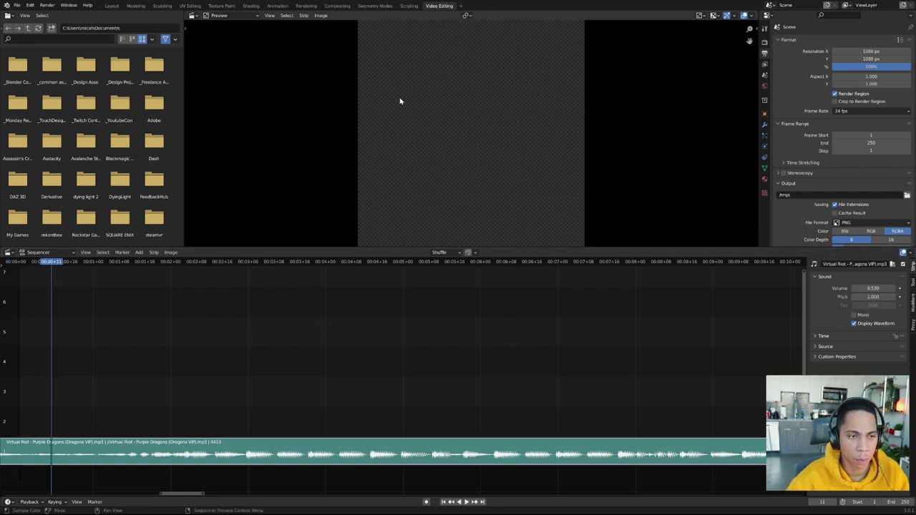
- Return to the Layout workspace and select the glow object
{"action": "left_click", "coordinate": [114, 5]}
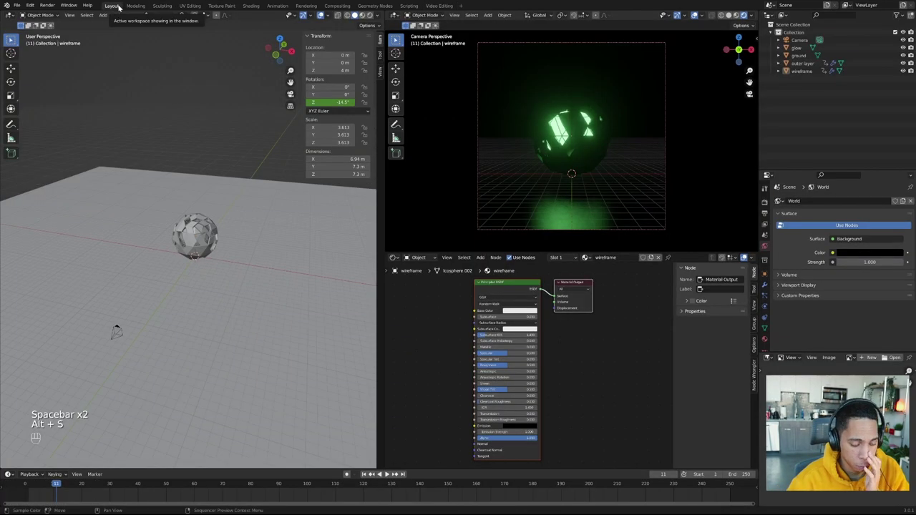
{"action": "key", "text": "ctrl+s"}
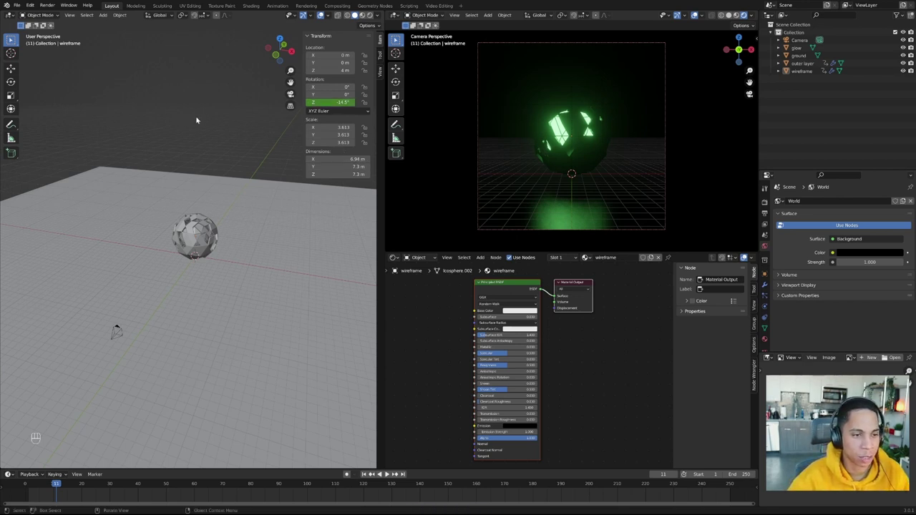
{"action": "scroll", "coordinate": [169, 133], "scroll_direction": "down", "scroll_amount": 2}
{"action": "middle_click_drag", "start_coordinate": [168, 133], "coordinate": [128, 129]}
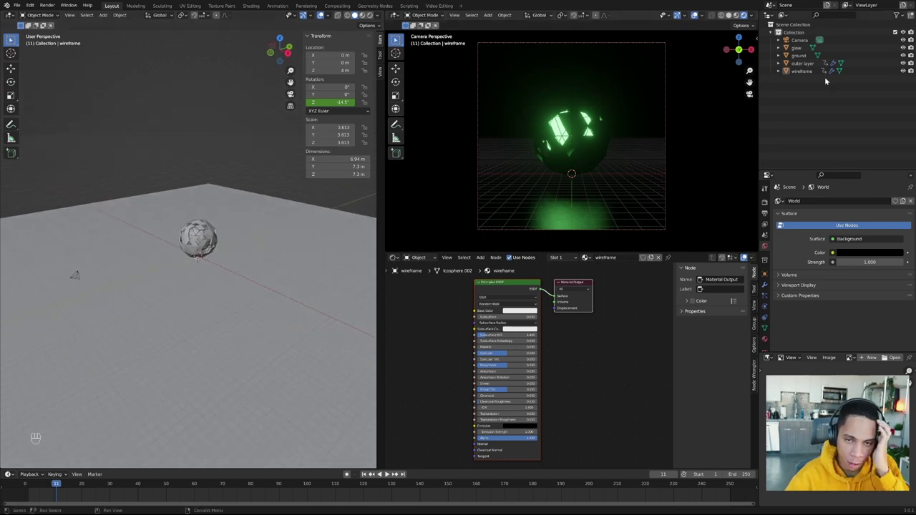
{"action": "left_click", "coordinate": [797, 47]}
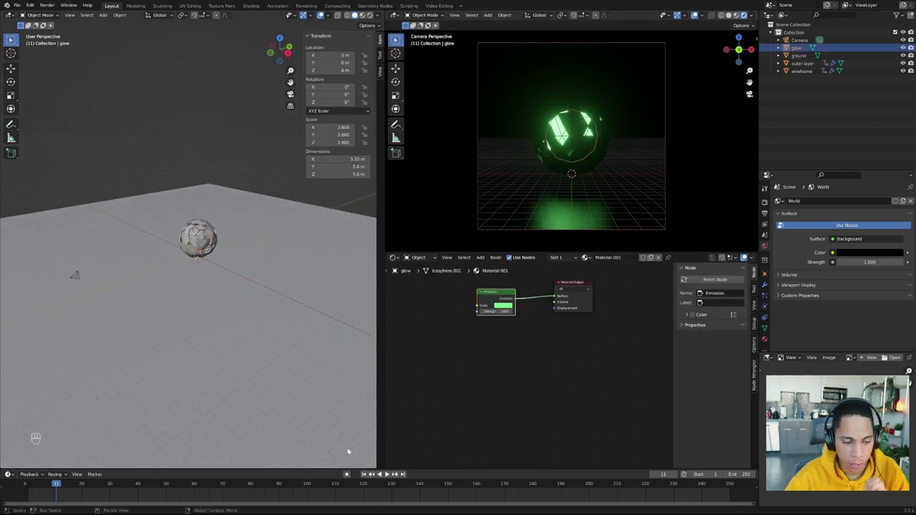
- Enlarge the timeline area and turn it into a Graph Editor
{"action": "left_click_drag", "start_coordinate": [454, 468], "coordinate": [454, 410]}
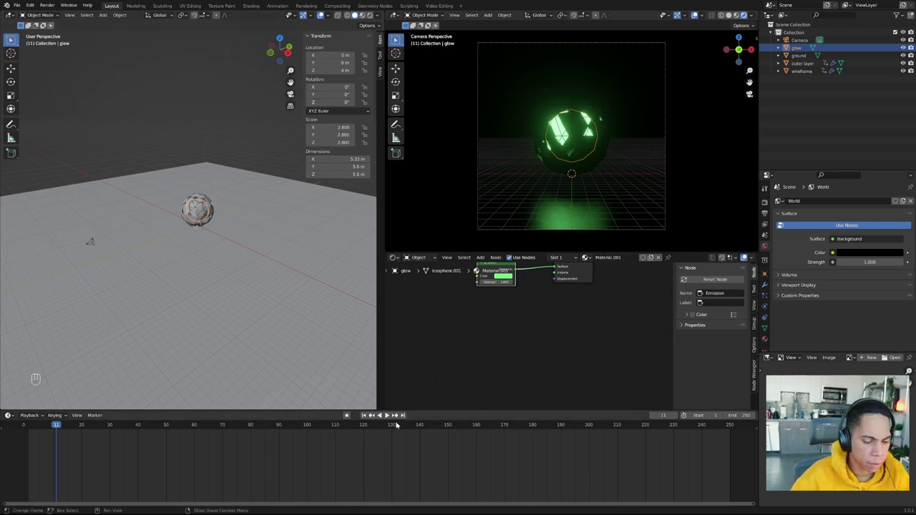
{"action": "left_click_drag", "start_coordinate": [249, 410], "coordinate": [246, 382]}
{"action": "left_click", "coordinate": [8, 384]}
{"action": "left_click", "coordinate": [109, 413]}
{"action": "left_click", "coordinate": [9, 385]}
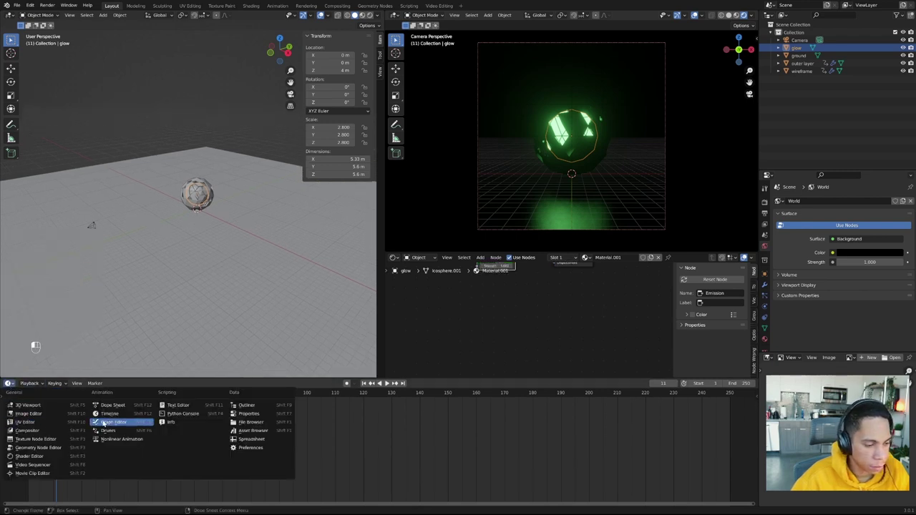
{"action": "left_click", "coordinate": [109, 422]}
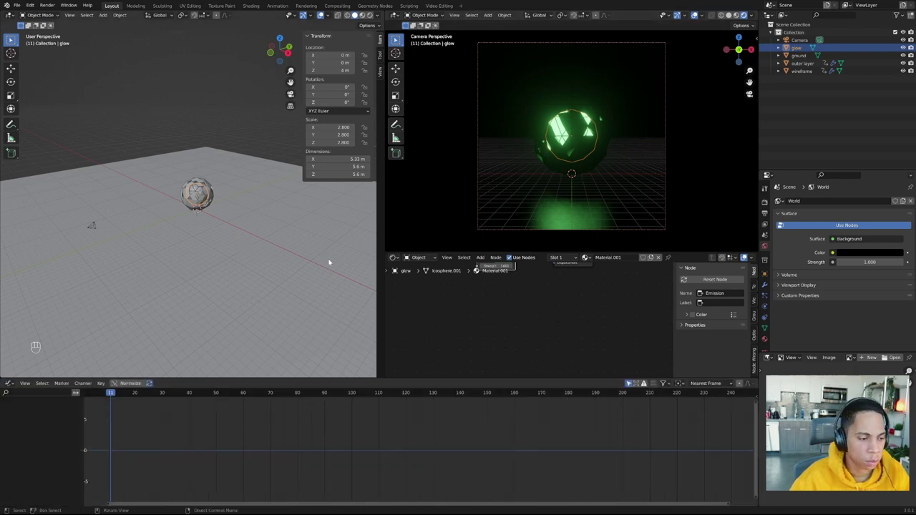
- Insert keyframes on the glow object's X, Y and Z scale at frame 0
{"action": "scroll", "coordinate": [129, 414], "scroll_direction": "down", "scroll_amount": 3}
{"action": "left_click", "coordinate": [240, 394]}
{"action": "left_click_drag", "start_coordinate": [240, 394], "coordinate": [223, 396]}
{"action": "scroll", "coordinate": [287, 257], "scroll_direction": "up", "scroll_amount": 5}
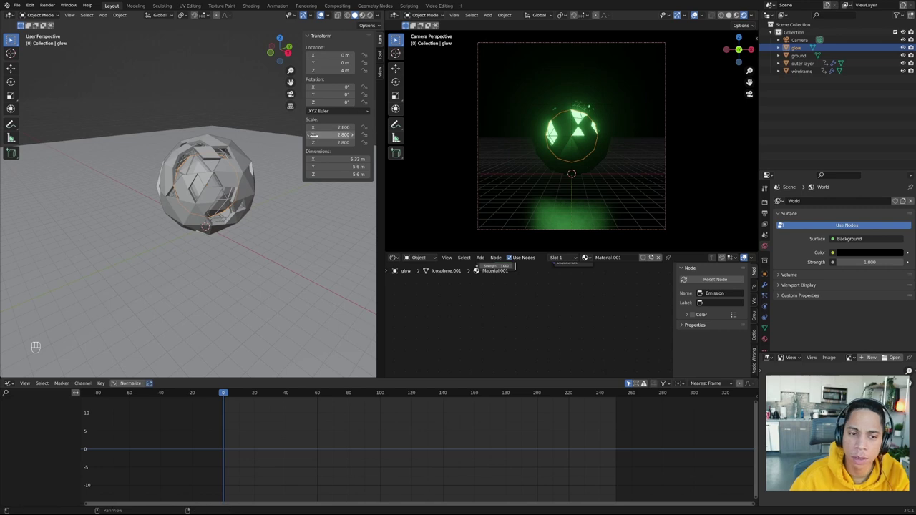
{"action": "right_click", "coordinate": [324, 127]}
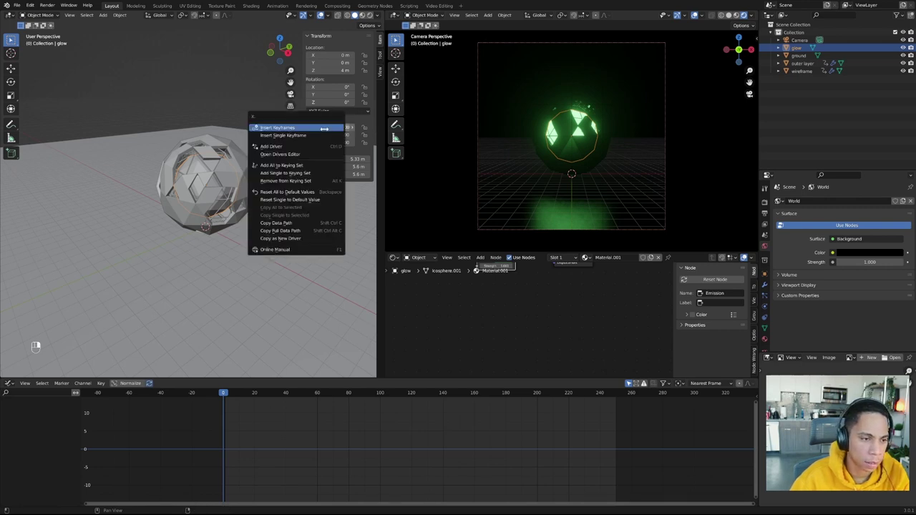
{"action": "left_click", "coordinate": [325, 128]}
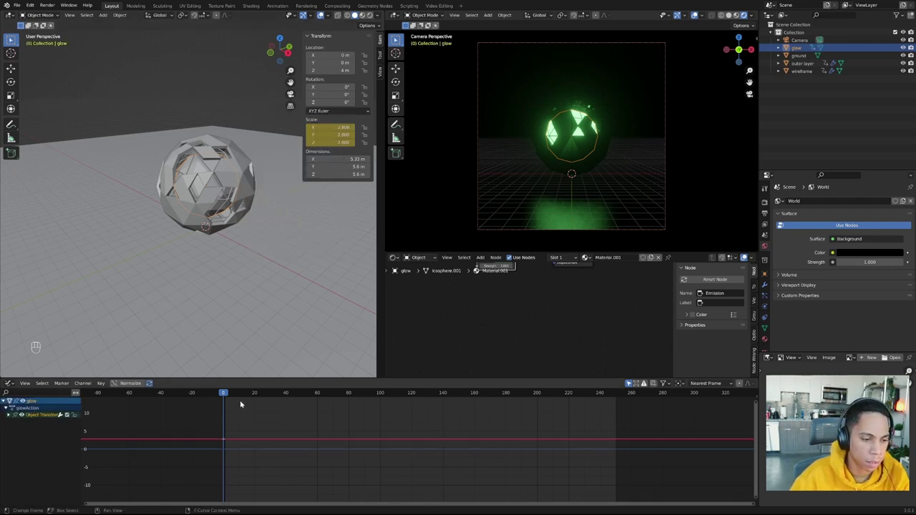
- Move the glow's scale keyframes to frame 1 at about 2.872 and set the current frame to 1
{"action": "left_click", "coordinate": [226, 401]}
{"action": "key", "text": "Left"}
{"action": "left_click_drag", "start_coordinate": [235, 415], "coordinate": [223, 445]}
{"action": "key", "text": "g"}
{"action": "left_click", "coordinate": [226, 444]}
{"action": "mouse_move", "coordinate": [223, 401]}
{"action": "left_mouse_down"}
{"action": "mouse_move", "coordinate": [415, 403]}
{"action": "mouse_move", "coordinate": [216, 400]}
{"action": "mouse_move", "coordinate": [225, 399]}
{"action": "left_mouse_up"}
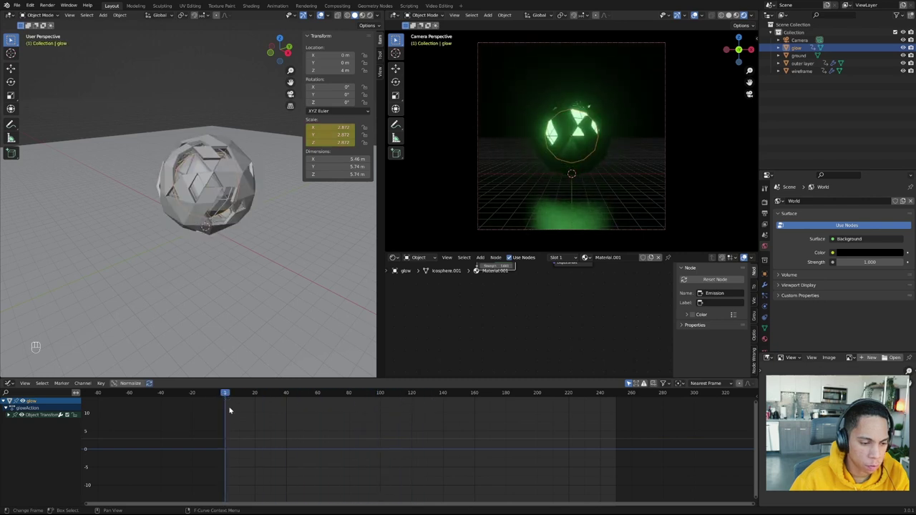
{"action": "left_click_drag", "start_coordinate": [232, 431], "coordinate": [213, 436]}
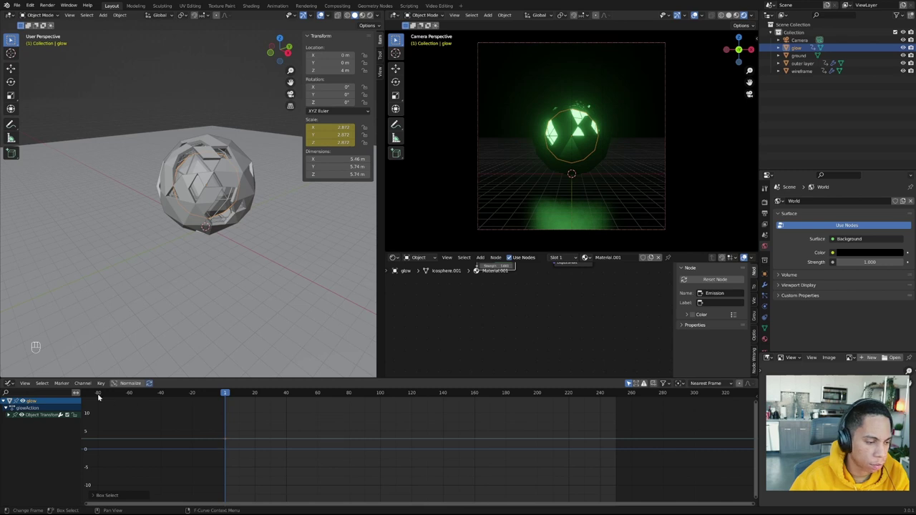
- Bake the music's sound to the glow object's scale F-curves
{"action": "left_click", "coordinate": [61, 384]}
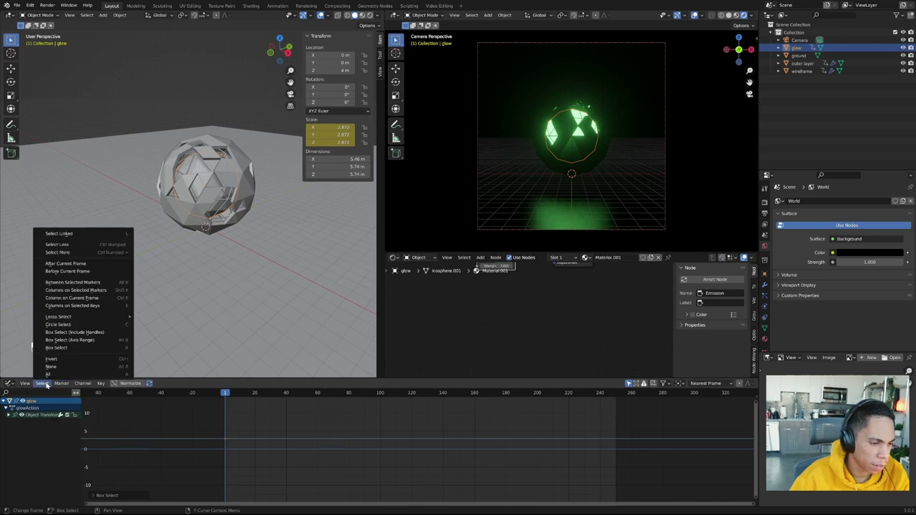
{"action": "mouse_move", "coordinate": [101, 384]}
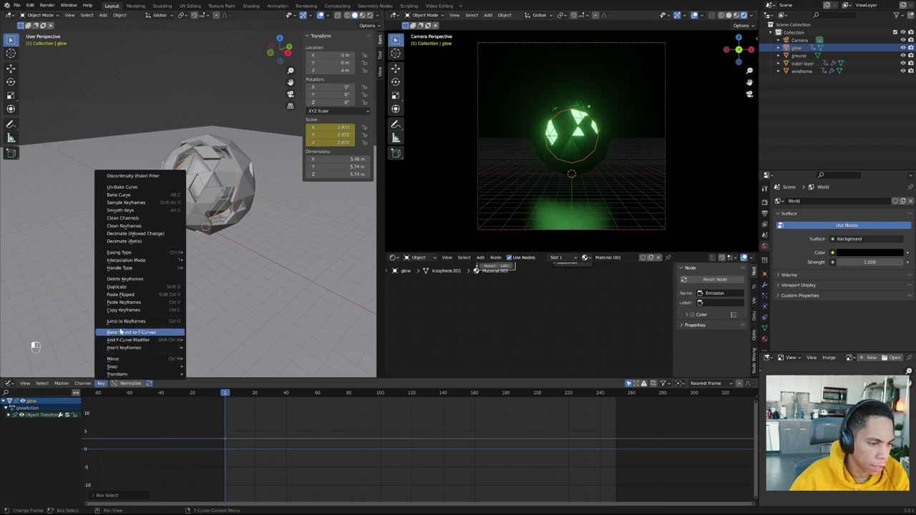
{"action": "key", "text": "Escape"}
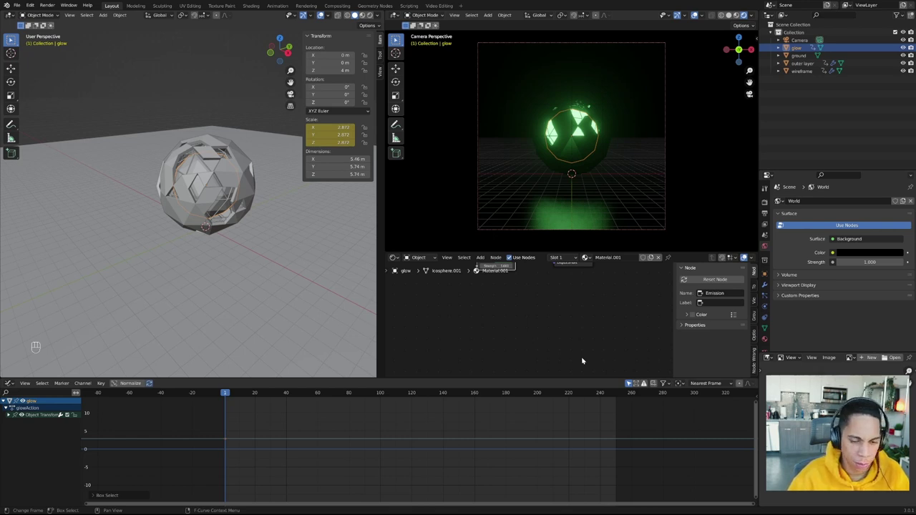
{"action": "key", "text": "ctrl+z"}
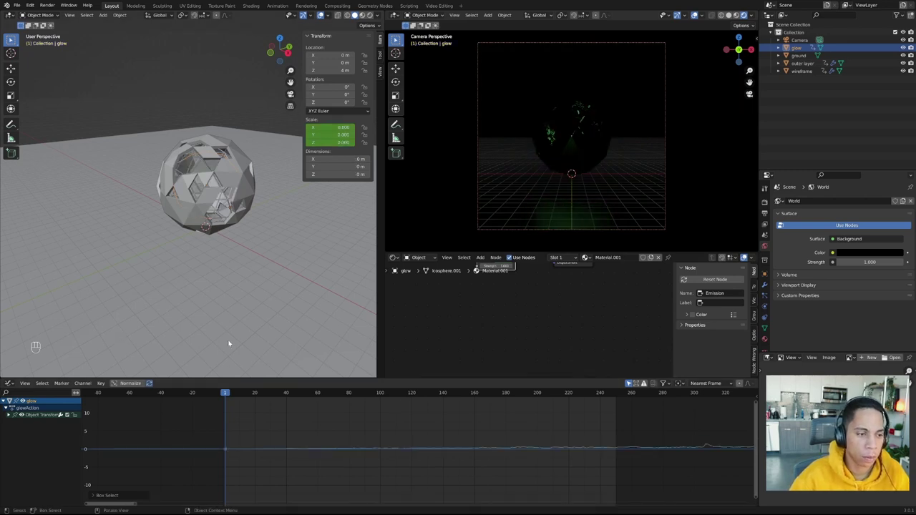
- View the sphere up close and play the animation to check how the glow's scale reacts to the music
{"action": "middle_click_drag", "start_coordinate": [196, 258], "coordinate": [252, 328]}
{"action": "scroll", "coordinate": [212, 199], "scroll_direction": "up", "scroll_amount": 5}
{"action": "middle_click_drag", "start_coordinate": [248, 226], "coordinate": [231, 216]}
{"action": "scroll", "coordinate": [231, 216], "scroll_direction": "down", "scroll_amount": 4}
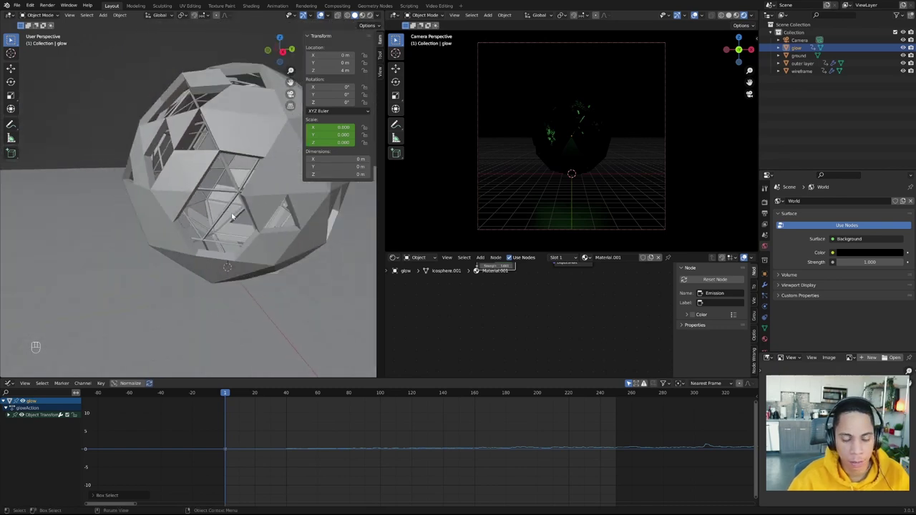
{"action": "key", "text": "space"}
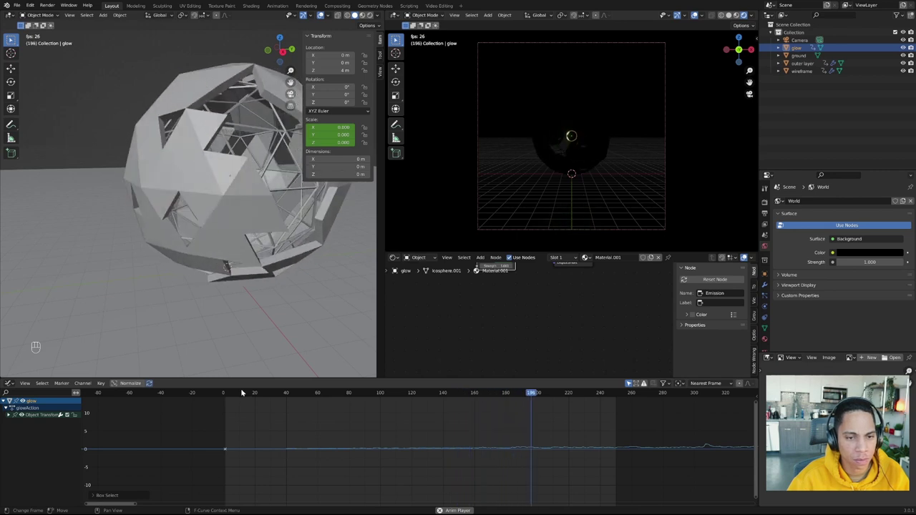
{"action": "key", "text": "space"}
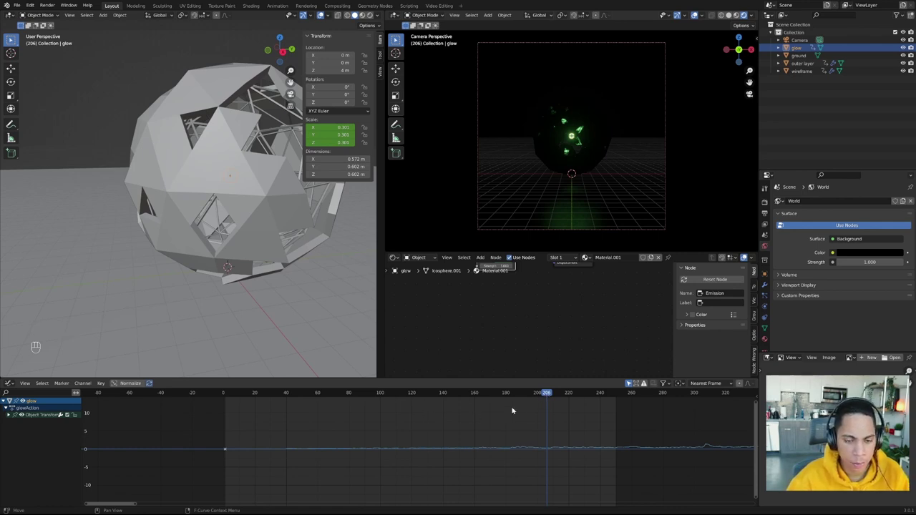
- Expand the glow's scale channels and enlarge the Graph Editor with its sidebar shown
{"action": "left_click", "coordinate": [9, 415]}
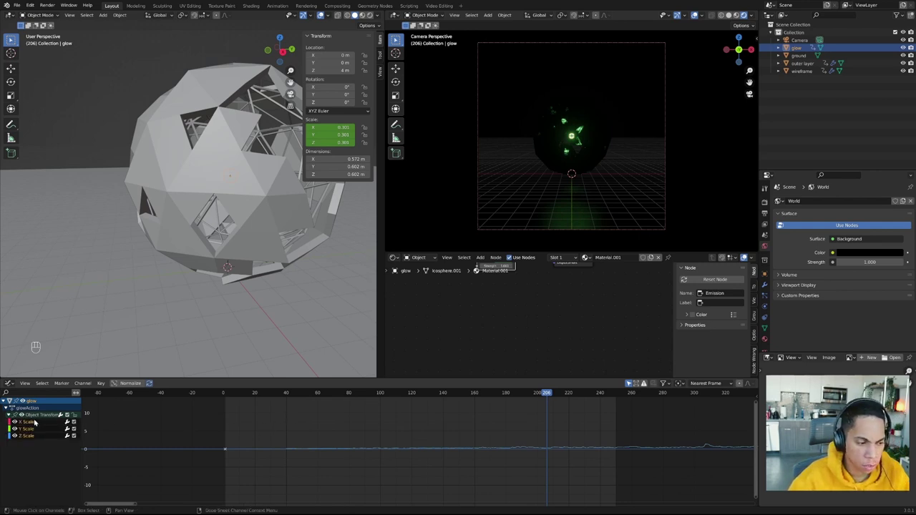
{"action": "key", "text": "n"}
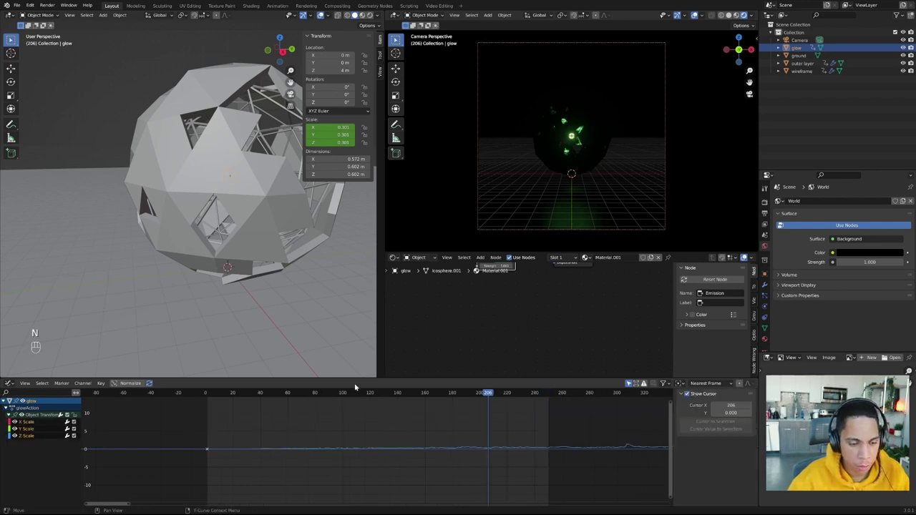
{"action": "left_click_drag", "start_coordinate": [355, 379], "coordinate": [379, 344]}
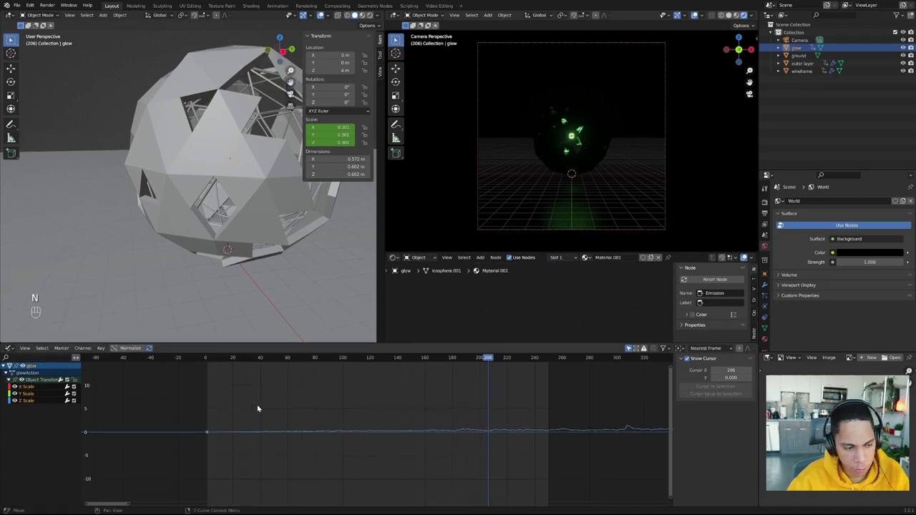
{"action": "key", "text": "n"}
{"action": "key", "text": "n"}
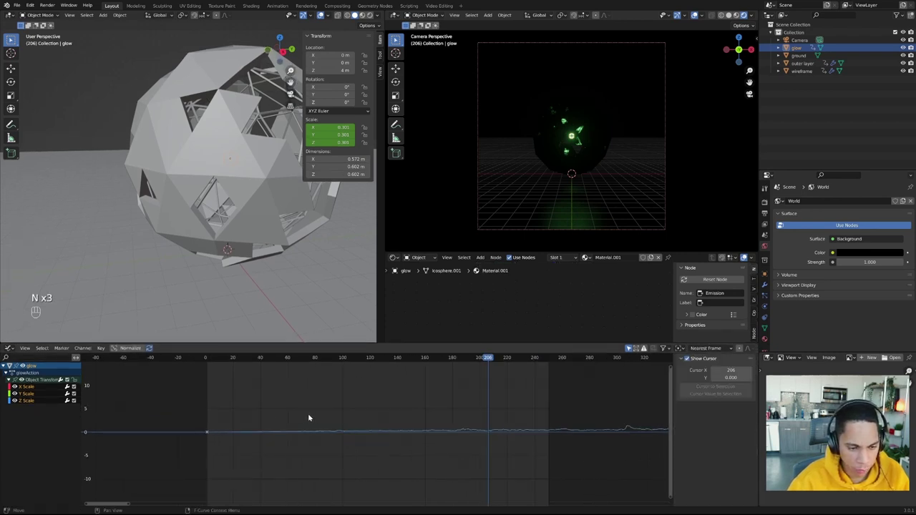
- Add an Envelope modifier to the glow's X Scale curve
{"action": "left_click", "coordinate": [25, 388]}
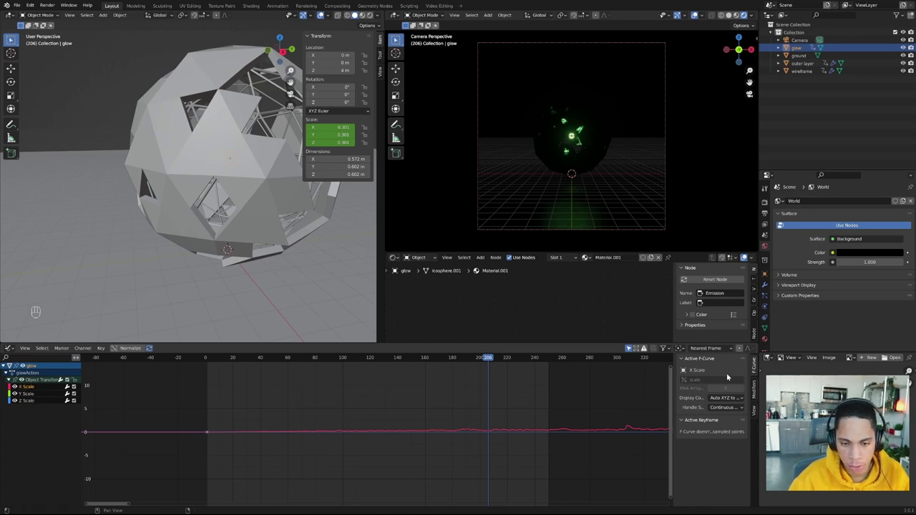
{"action": "left_click", "coordinate": [754, 386]}
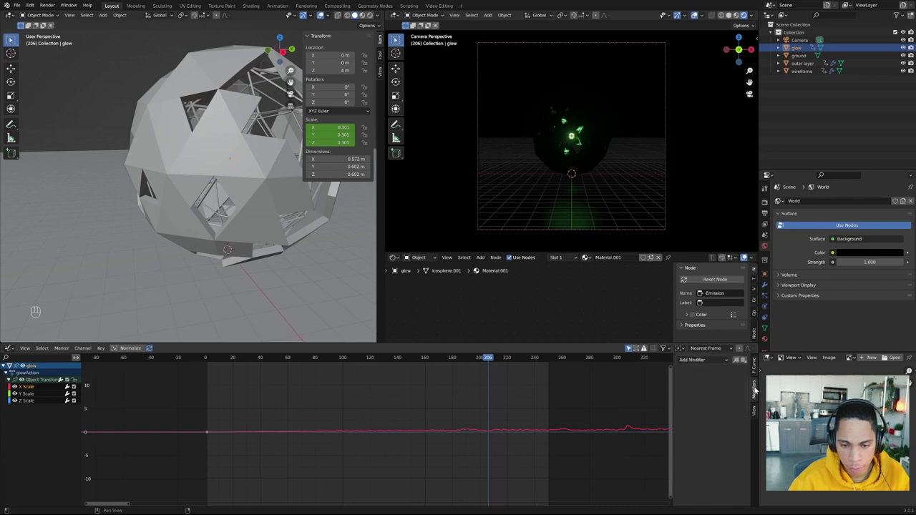
{"action": "left_click", "coordinate": [722, 364]}
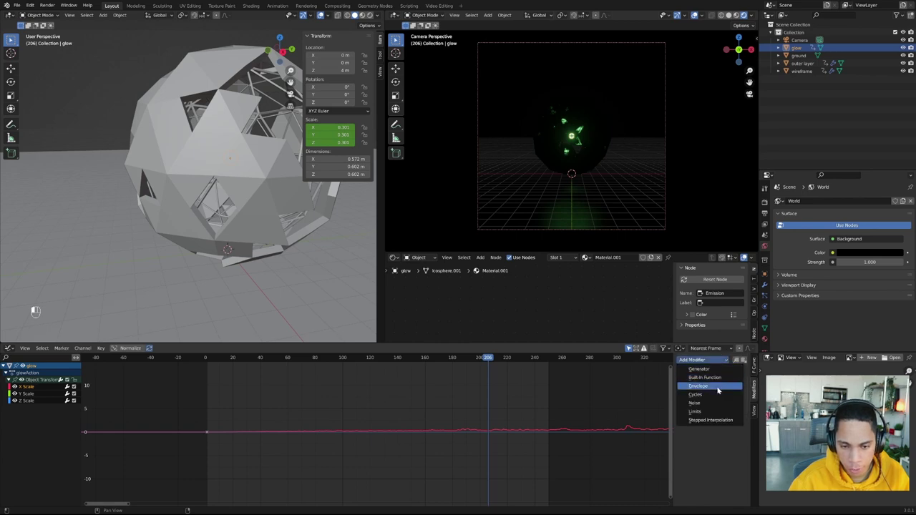
{"action": "left_click", "coordinate": [717, 387]}
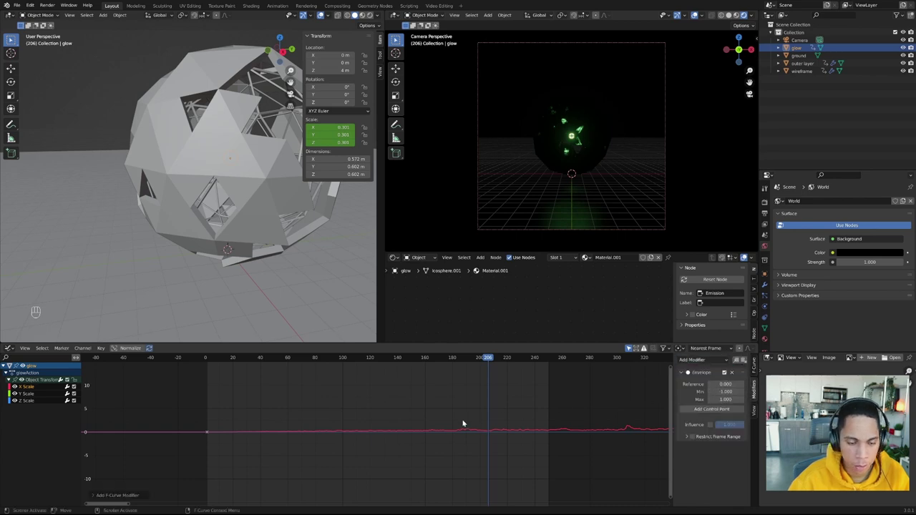
- Add a control point at frame 206 to the Envelope modifier and widen the sidebar to show its values
{"action": "scroll", "coordinate": [458, 401], "scroll_direction": "up", "scroll_amount": 2}
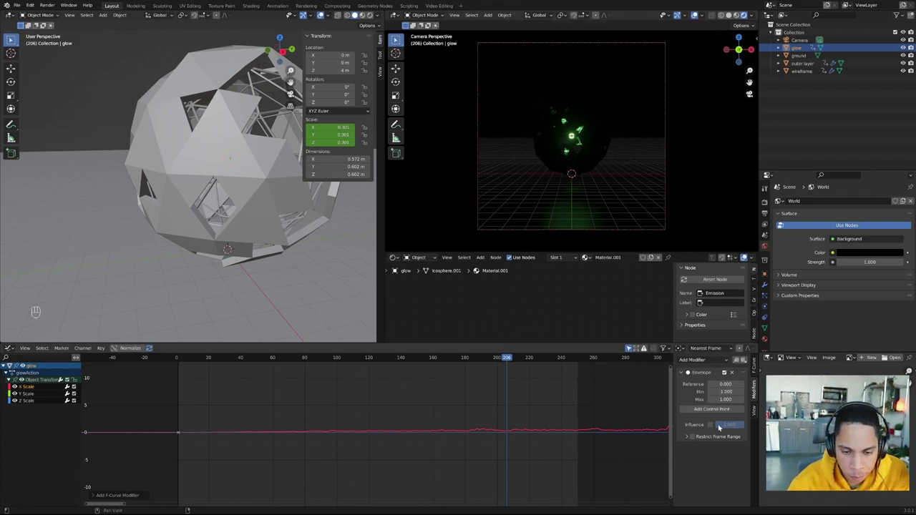
{"action": "left_click", "coordinate": [708, 409]}
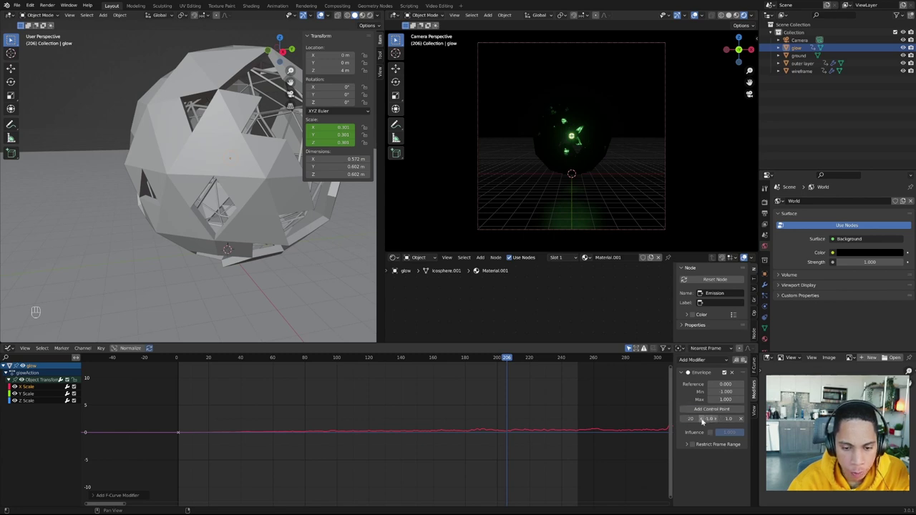
{"action": "left_click_drag", "start_coordinate": [673, 417], "coordinate": [585, 417]}
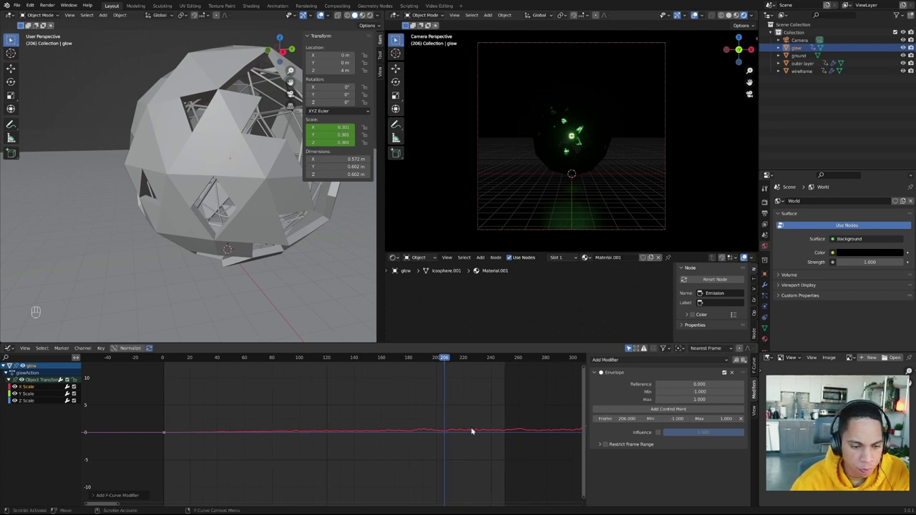
- Set the X Scale envelope control point's maximum to 2.3 and reset its frame to 0
{"action": "mouse_move", "coordinate": [708, 419]}
{"action": "left_mouse_down"}
{"action": "mouse_move", "coordinate": [722, 419]}
{"action": "mouse_move", "coordinate": [710, 419]}
{"action": "left_mouse_up"}
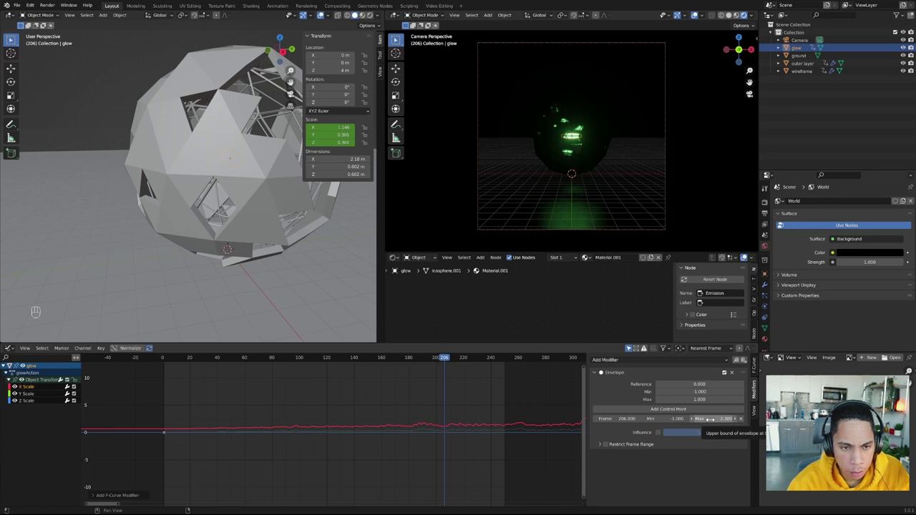
{"action": "left_click", "coordinate": [710, 419]}
{"action": "type", "text": "2.3"}
{"action": "key", "text": "Return"}
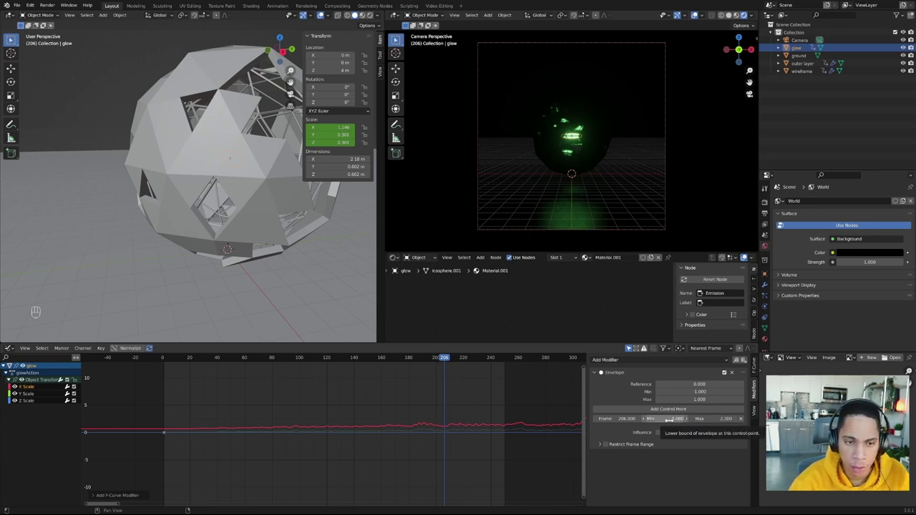
{"action": "key", "text": "BackSpace"}
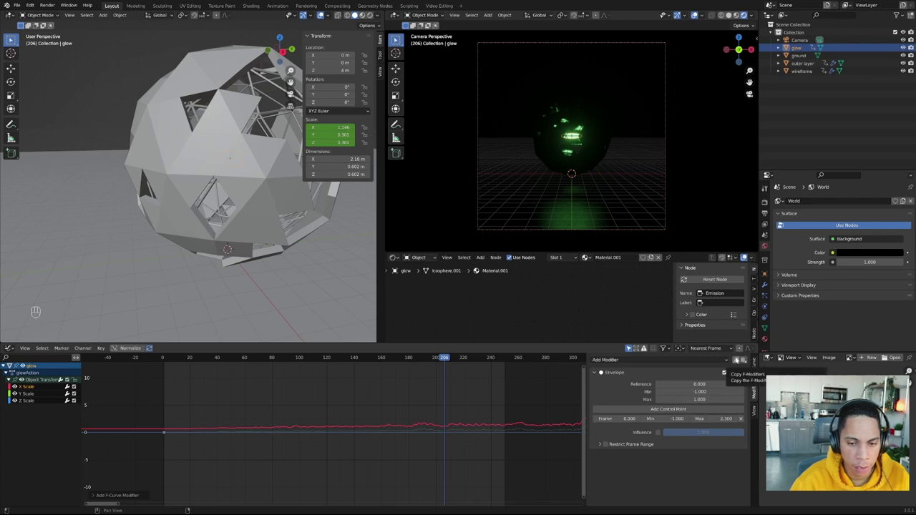
- Copy the X Scale curve's Envelope modifier and paste it onto the glow's Y Scale and Z Scale curves
{"action": "left_click", "coordinate": [28, 394]}
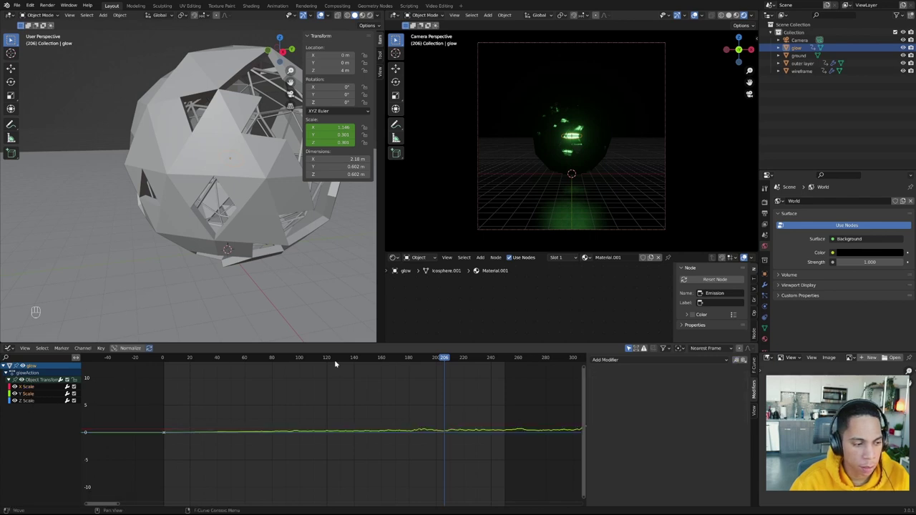
{"action": "left_click", "coordinate": [743, 360]}
{"action": "left_click", "coordinate": [29, 401]}
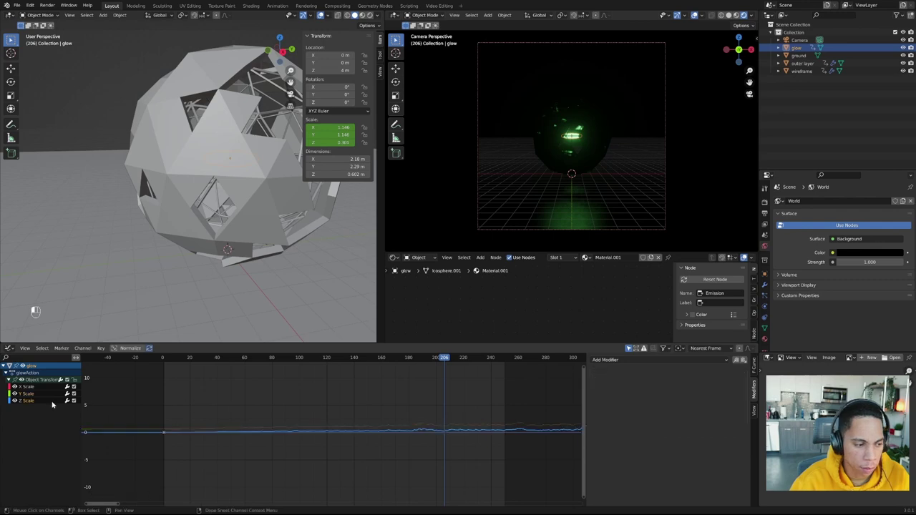
{"action": "left_click", "coordinate": [744, 361]}
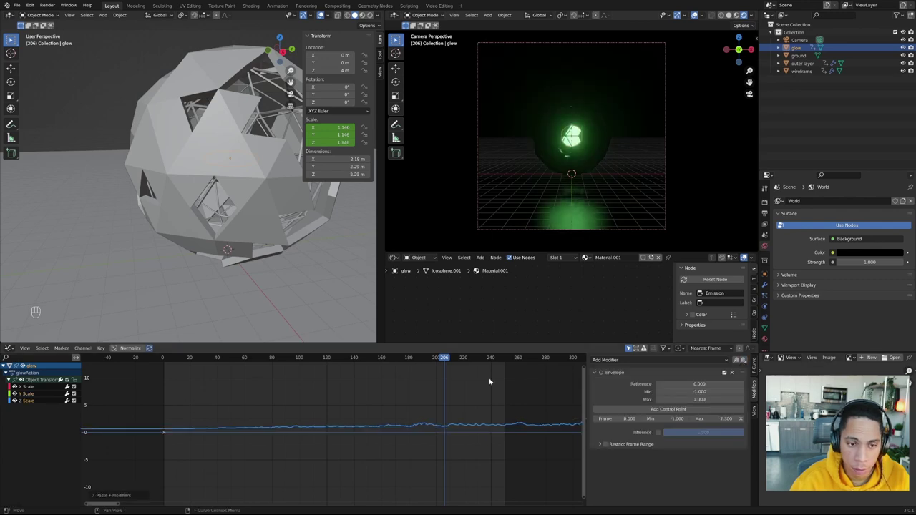
- Play the animation from the start to check how strongly the glow scales with the envelope on all three axes
{"action": "left_click_drag", "start_coordinate": [440, 363], "coordinate": [166, 389]}
{"action": "key", "text": "space"}
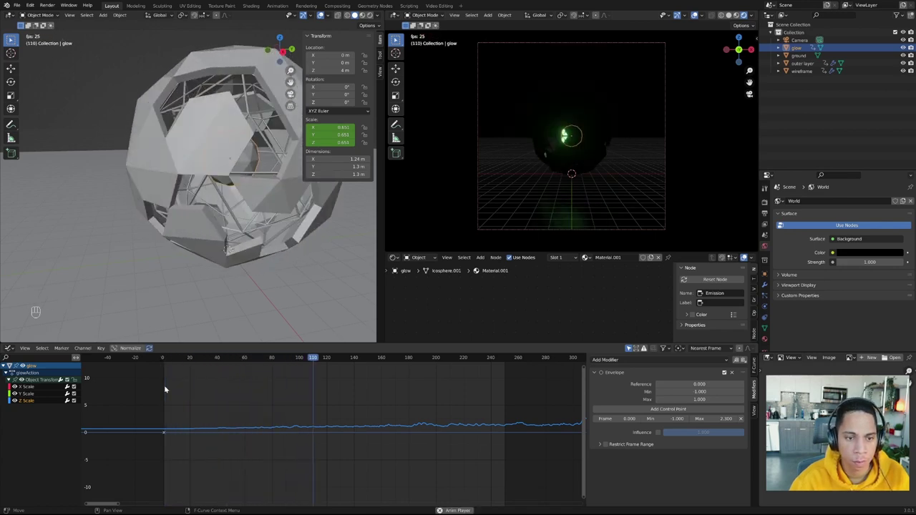
{"action": "key", "text": "space"}
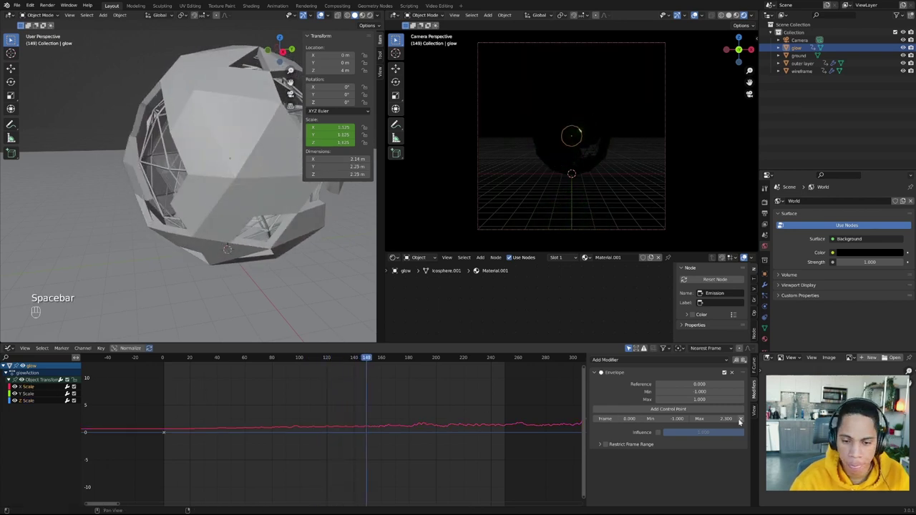
{"action": "key", "text": "space"}
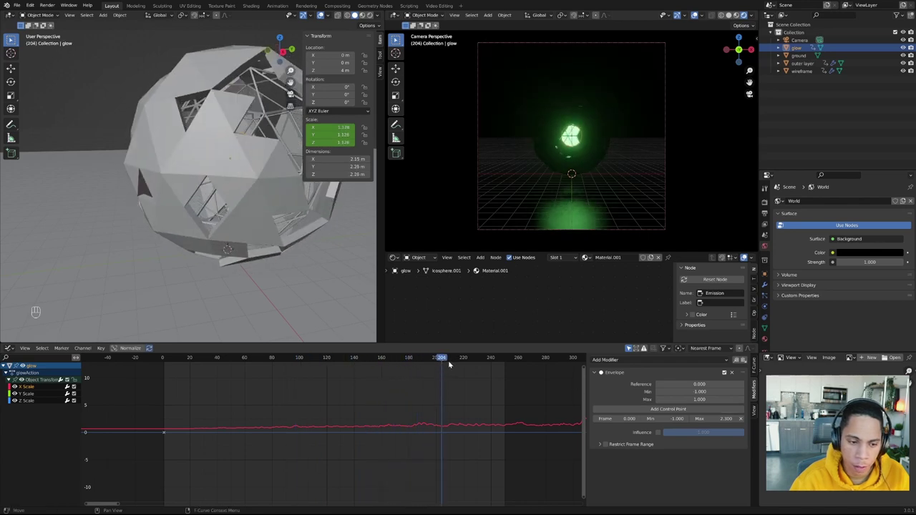
- Raise the X Scale envelope control point's maximum to 3 and finally 3.5, judging the glow around frame 195
{"action": "left_click_drag", "start_coordinate": [449, 365], "coordinate": [429, 361]}
{"action": "left_click", "coordinate": [721, 418]}
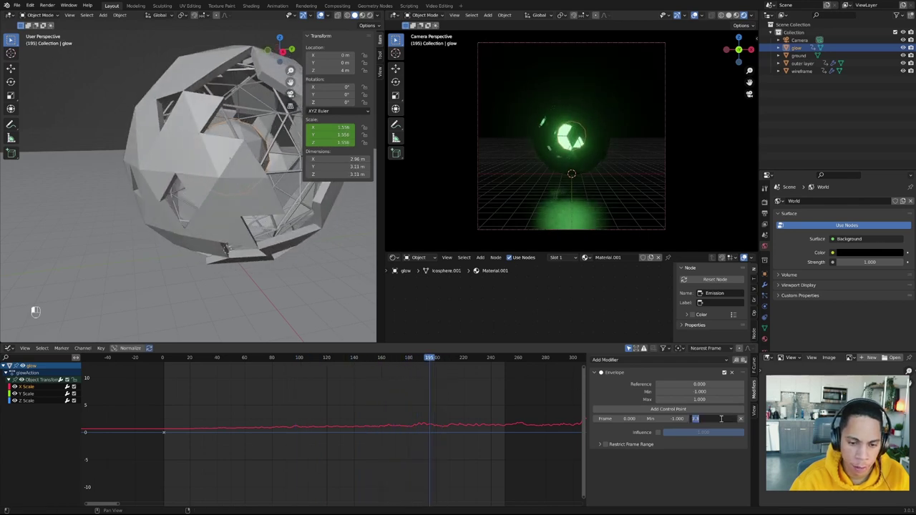
{"action": "type", "text": "3"}
{"action": "key", "text": "Return"}
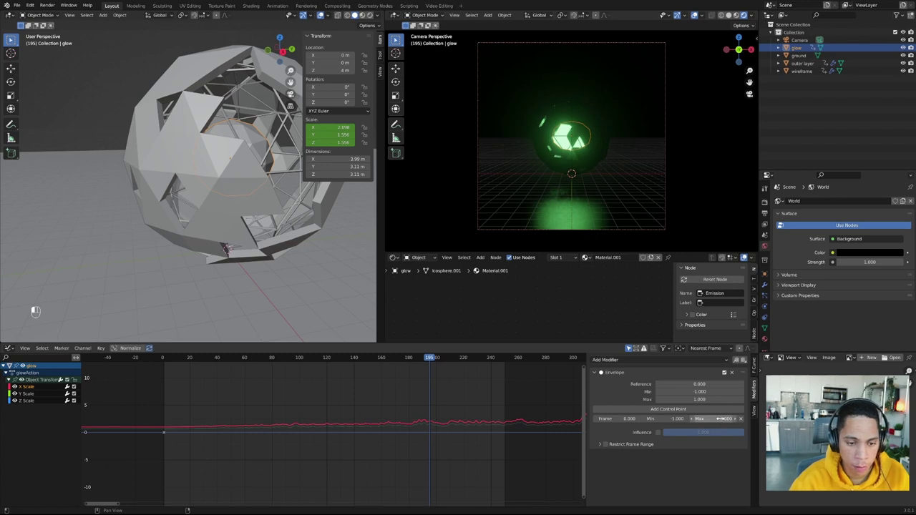
{"action": "mouse_move", "coordinate": [720, 418]}
{"action": "left_mouse_down"}
{"action": "mouse_move", "coordinate": [730, 419]}
{"action": "mouse_move", "coordinate": [715, 419]}
{"action": "left_mouse_up"}
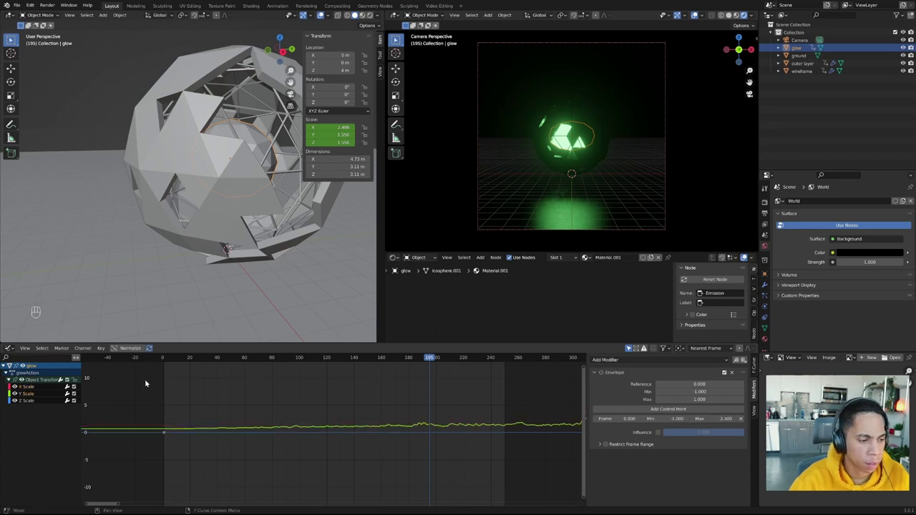
- Set the envelope control point's maximum to 3.5 on the Y Scale and Z Scale curves as well
{"action": "double_click", "coordinate": [722, 419]}
{"action": "type", "text": "3.5"}
{"action": "key", "text": "Return"}
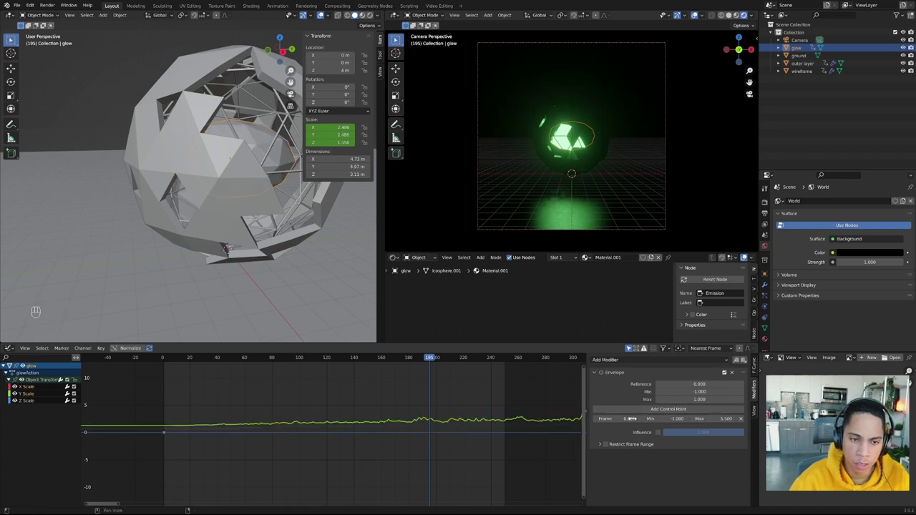
{"action": "left_click", "coordinate": [39, 401]}
{"action": "double_click", "coordinate": [718, 419]}
{"action": "type", "text": "3.5"}
{"action": "key", "text": "Return"}
- Play the animation from near the start to check the stronger glow reaction, and save the file
{"action": "left_click_drag", "start_coordinate": [428, 361], "coordinate": [175, 363]}
{"action": "key", "text": "space"}
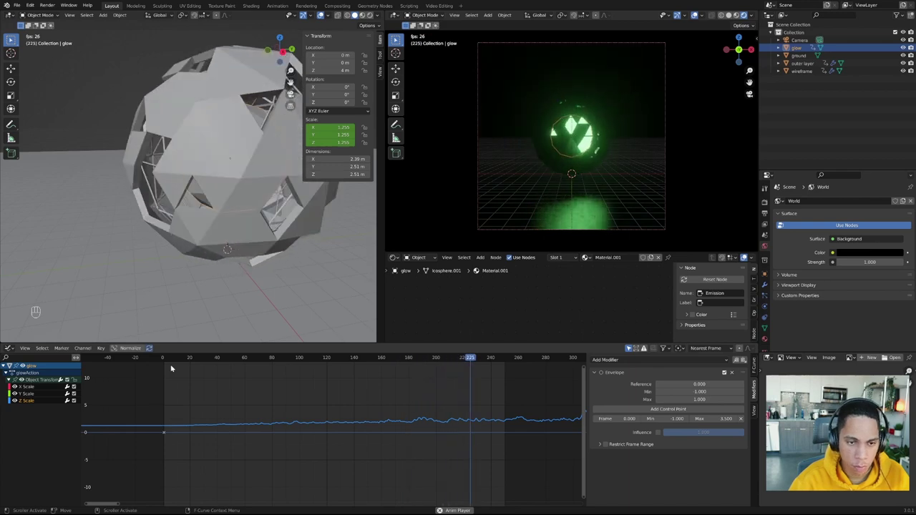
{"action": "key", "text": "space"}
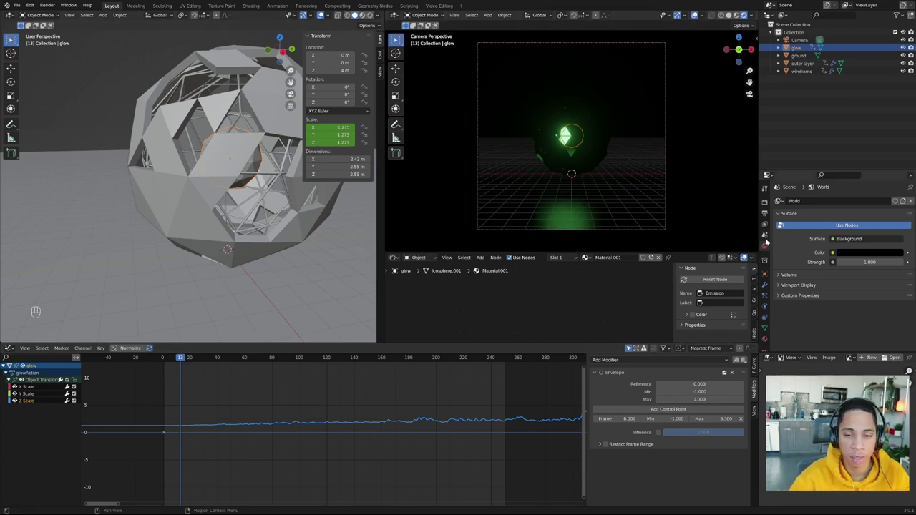
{"action": "key", "text": "ctrl"}
{"action": "key", "text": "ctrl+s"}
- Set the render output's file format to FFmpeg Video
{"action": "left_click", "coordinate": [766, 204]}
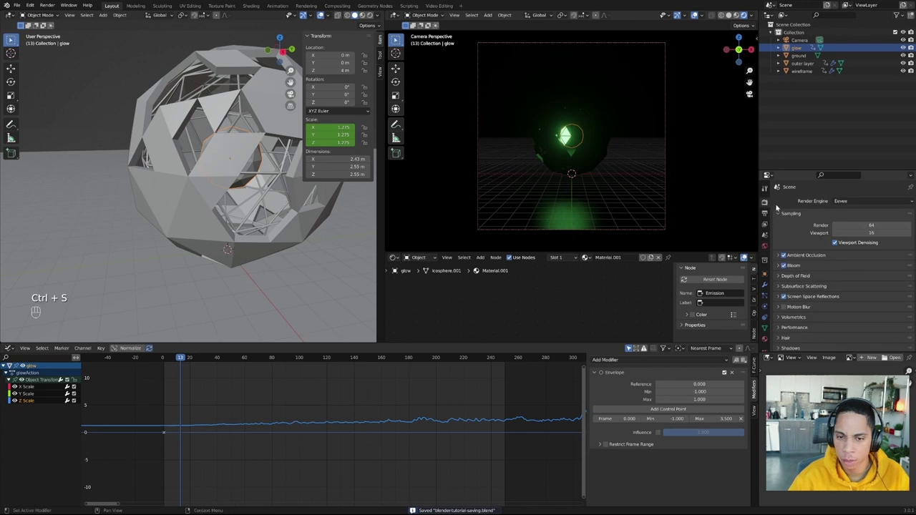
{"action": "left_click", "coordinate": [766, 214]}
{"action": "scroll", "coordinate": [879, 290], "scroll_direction": "down", "scroll_amount": 5}
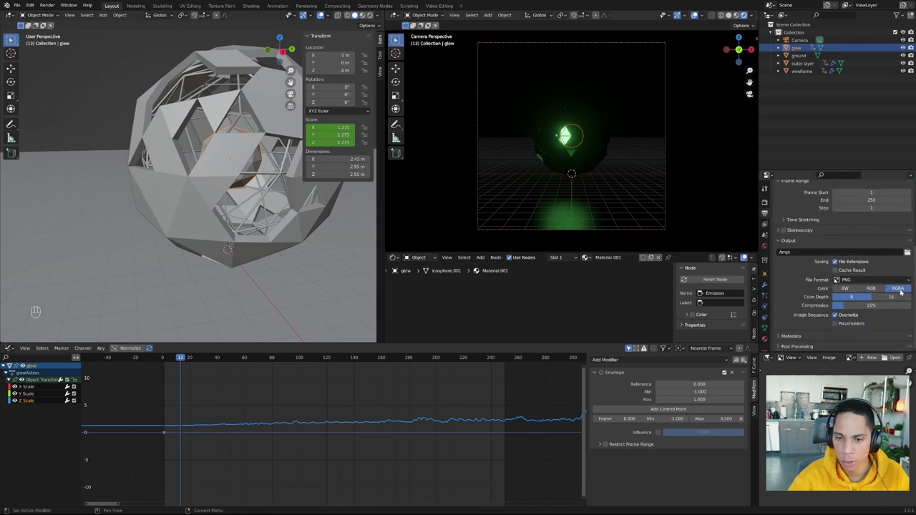
{"action": "left_click", "coordinate": [900, 282]}
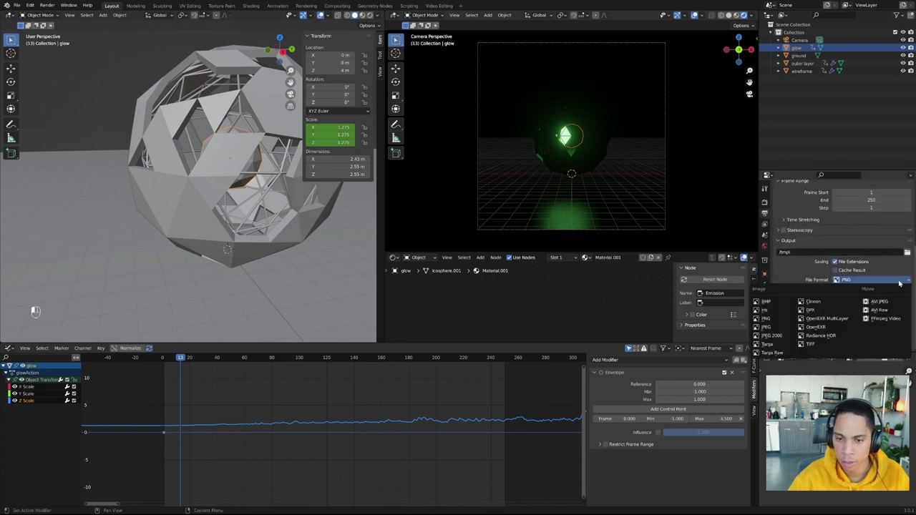
{"action": "left_click", "coordinate": [888, 319]}
- Expand the output's encoding settings and set the container to MPEG-4
{"action": "left_click", "coordinate": [844, 326]}
{"action": "scroll", "coordinate": [842, 308], "scroll_direction": "down", "scroll_amount": 1}
{"action": "left_click", "coordinate": [855, 307]}
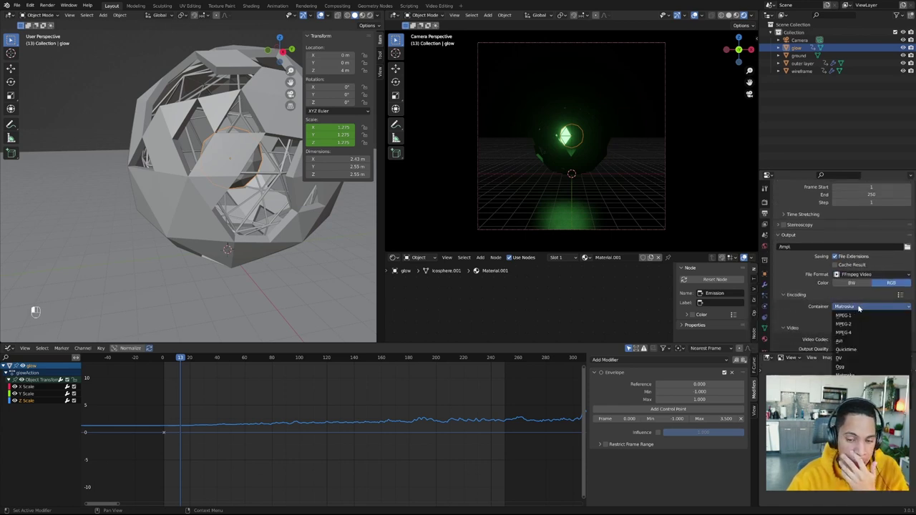
{"action": "left_click", "coordinate": [843, 309]}
{"action": "left_click", "coordinate": [843, 332]}
{"action": "scroll", "coordinate": [814, 311], "scroll_direction": "down", "scroll_amount": 1}
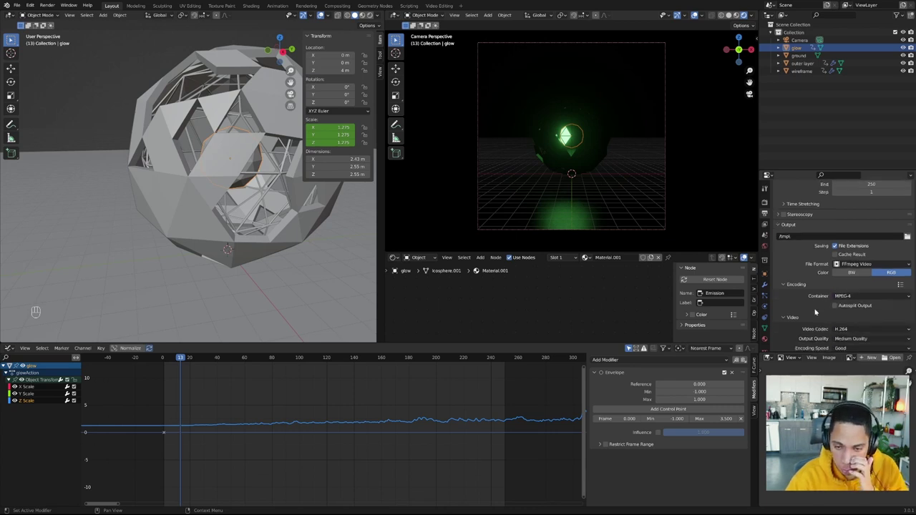
- Set the audio codec of the video output to MP3
{"action": "scroll", "coordinate": [814, 312], "scroll_direction": "down", "scroll_amount": 3}
{"action": "left_click", "coordinate": [859, 324]}
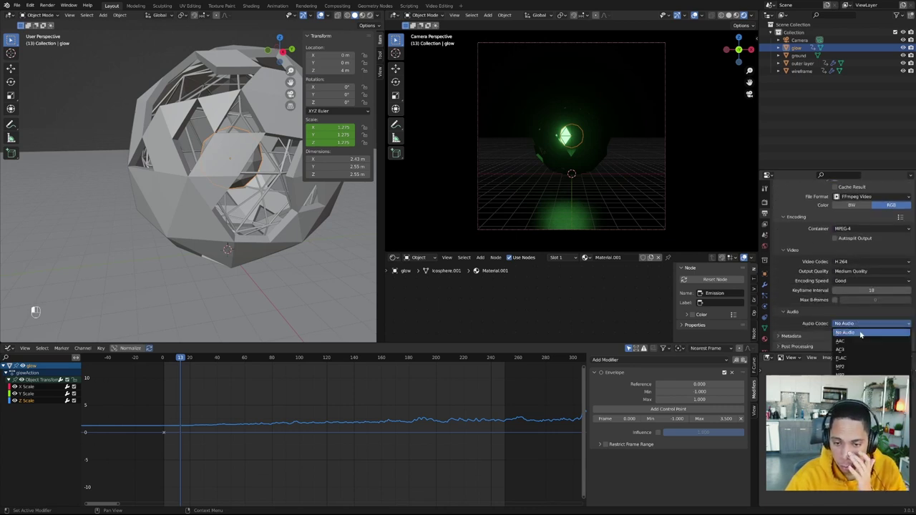
{"action": "left_click", "coordinate": [858, 363]}
{"action": "scroll", "coordinate": [824, 322], "scroll_direction": "down", "scroll_amount": 2}
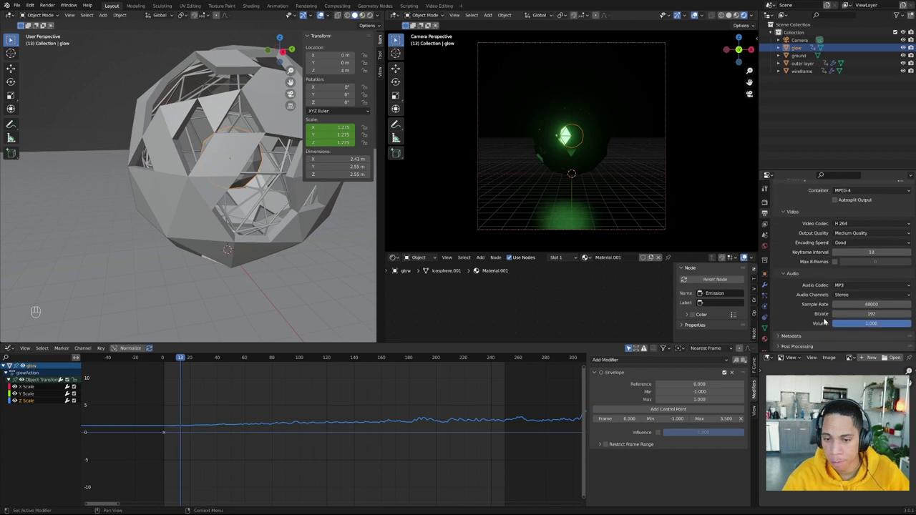
{"action": "scroll", "coordinate": [822, 314], "scroll_direction": "up", "scroll_amount": 6}
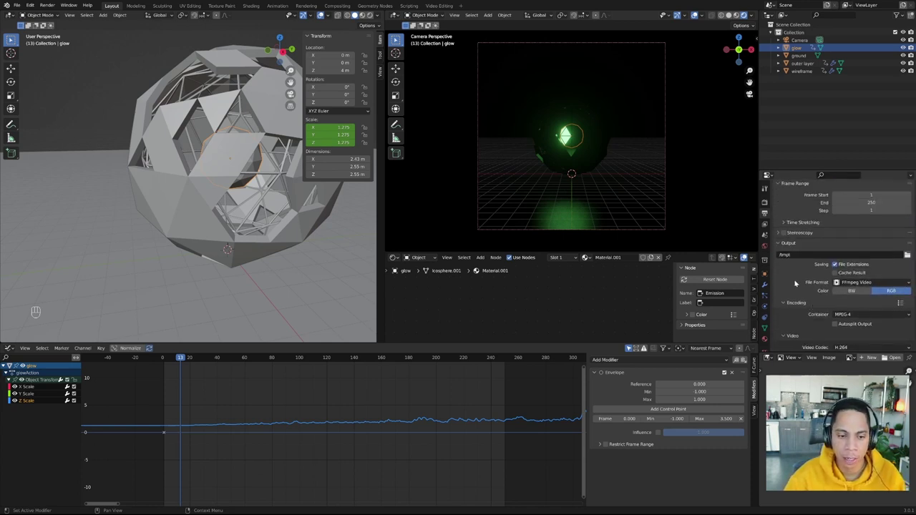